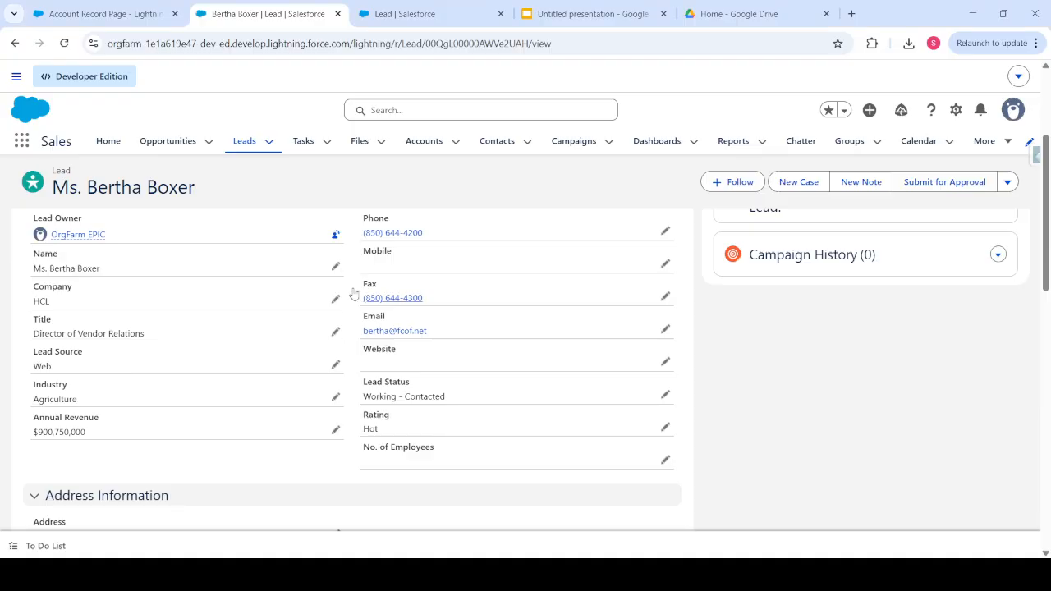
Examine the lead record's status path and the choices offered by its Lead Status field.
{"action": "scroll", "coordinate": [161, 261], "scroll_direction": "up", "scroll_amount": 3}
{"action": "scroll", "coordinate": [161, 262], "scroll_direction": "up", "scroll_amount": 2}
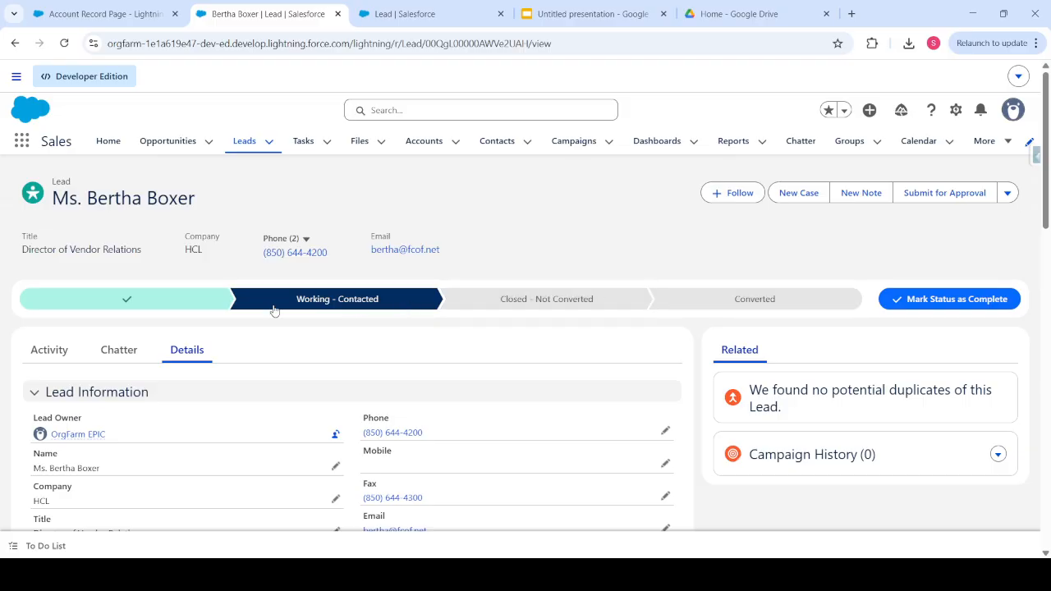
{"action": "scroll", "coordinate": [308, 409], "scroll_direction": "down", "scroll_amount": 2}
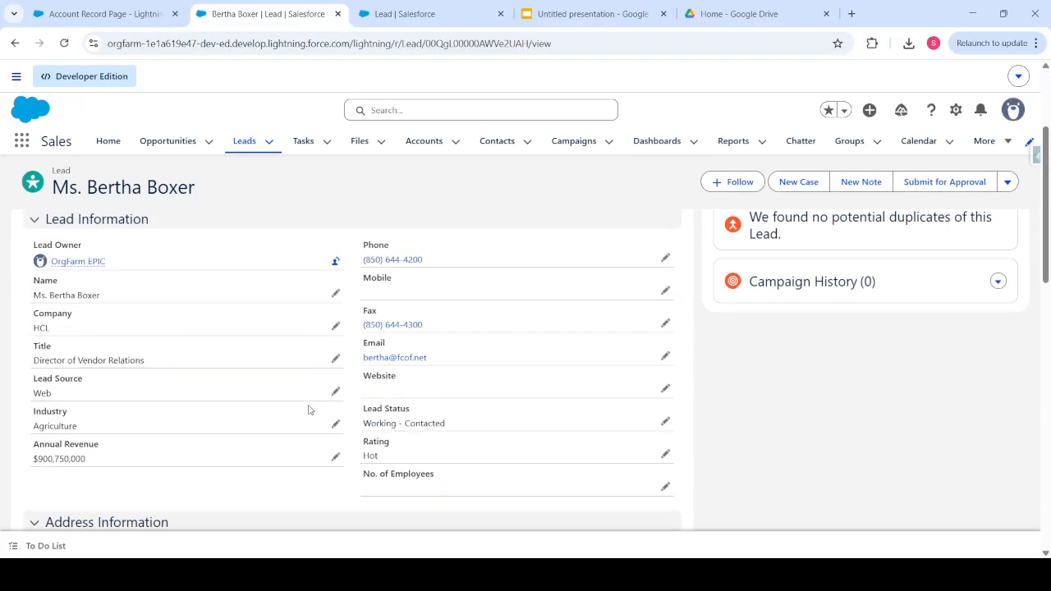
{"action": "left_click", "coordinate": [667, 423]}
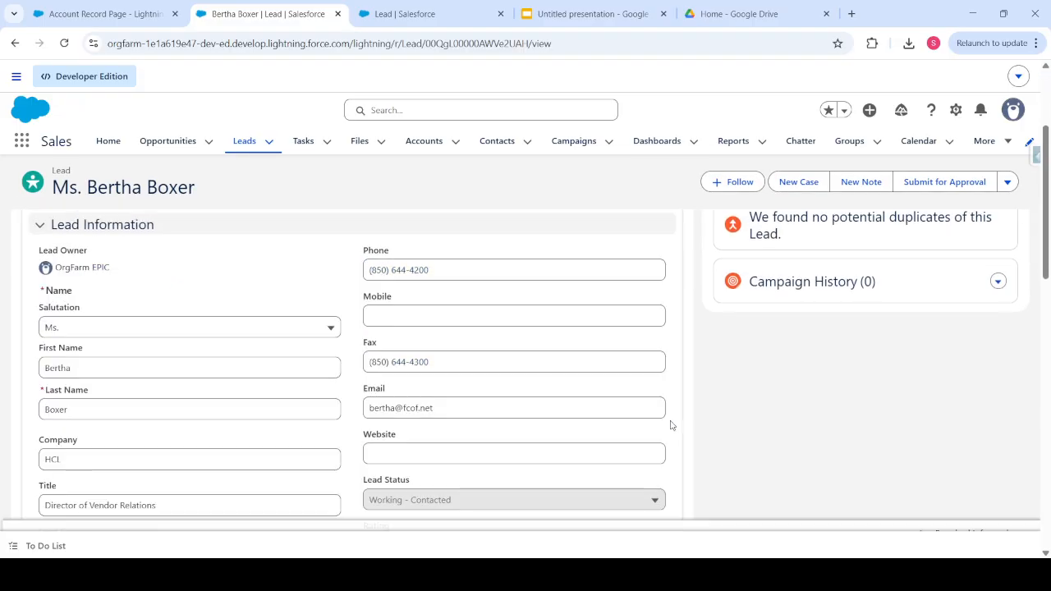
{"action": "scroll", "coordinate": [540, 429], "scroll_direction": "down", "scroll_amount": 1}
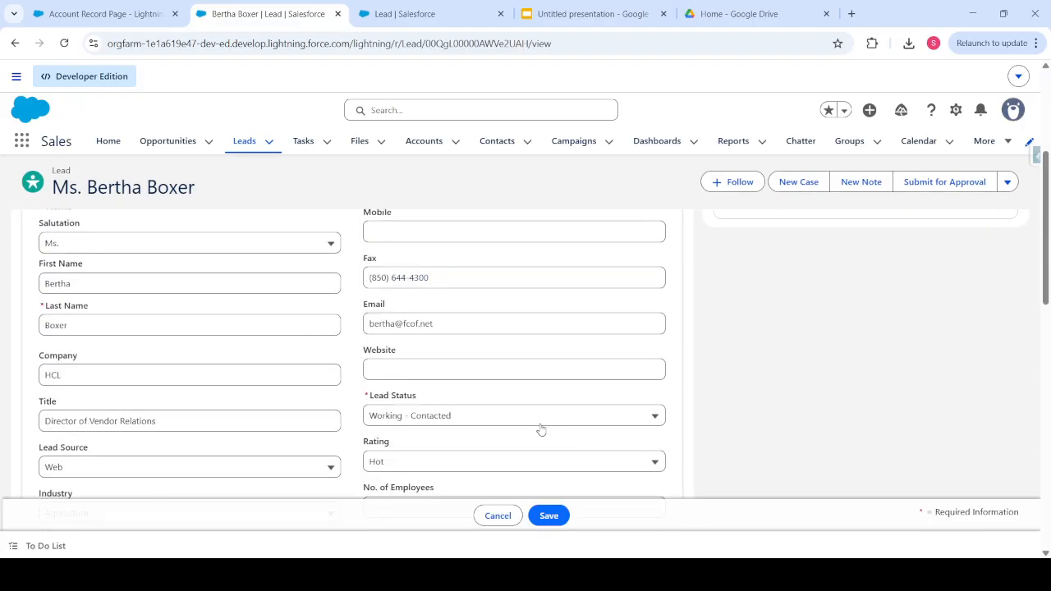
{"action": "left_click", "coordinate": [490, 420]}
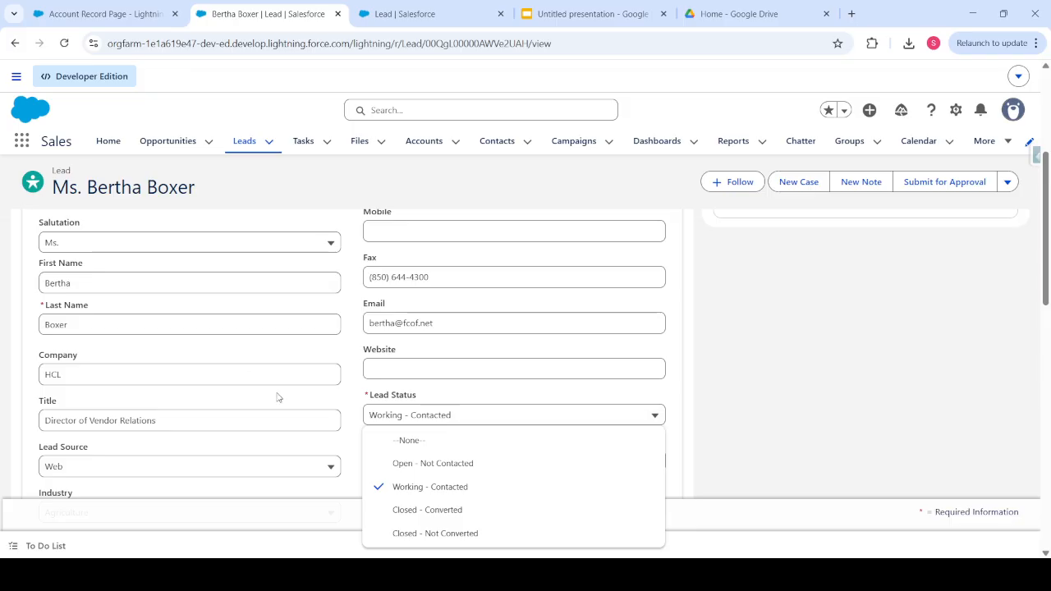
{"action": "scroll", "coordinate": [284, 406], "scroll_direction": "up", "scroll_amount": 5}
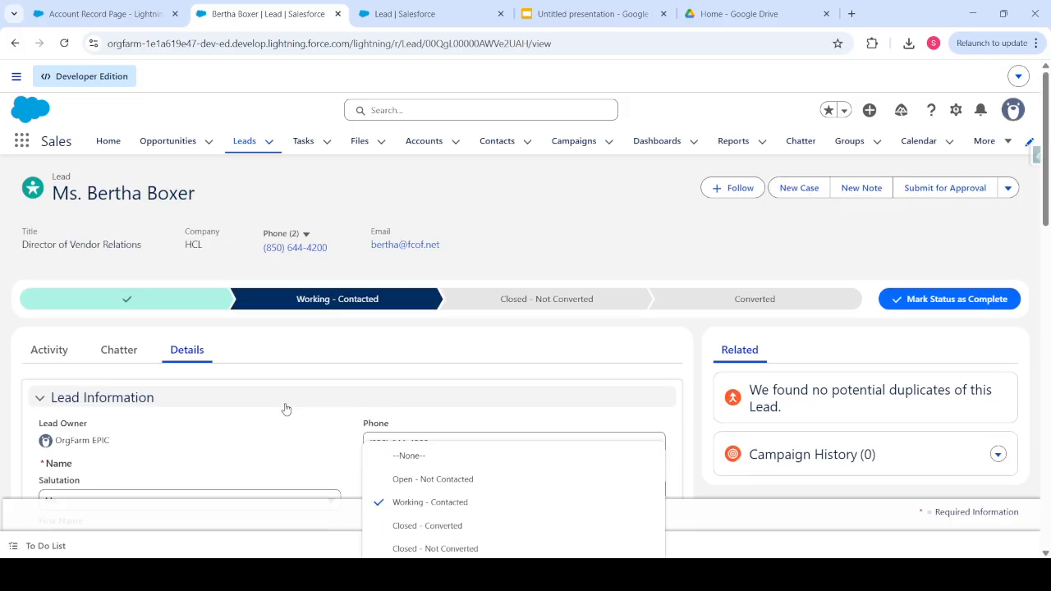
Search Object Manager for "lead" in Setup and open the record types of the Lead object.
{"action": "left_click", "coordinate": [390, 16]}
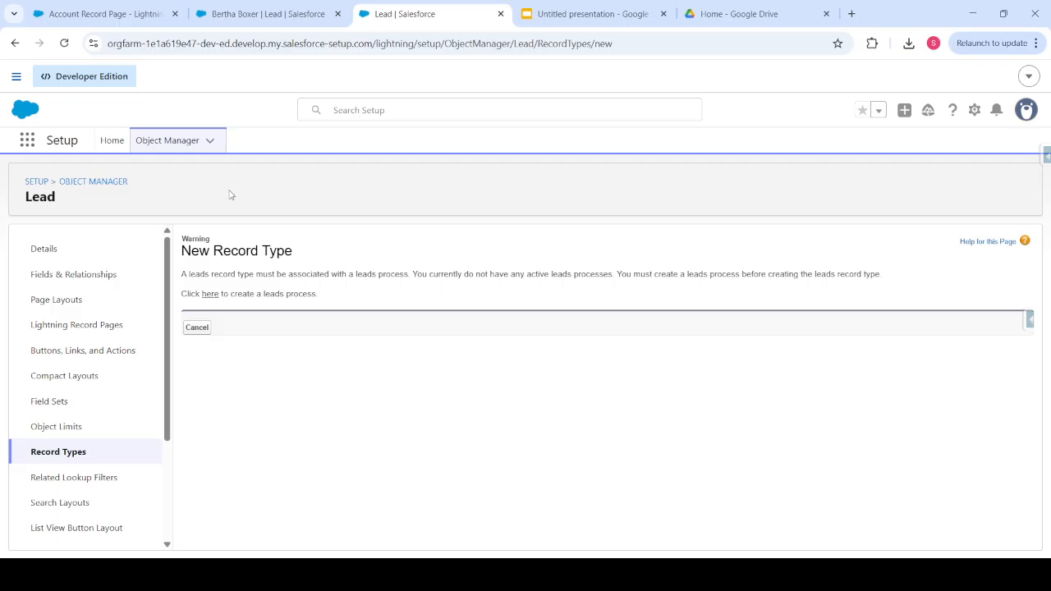
{"action": "left_click", "coordinate": [53, 454]}
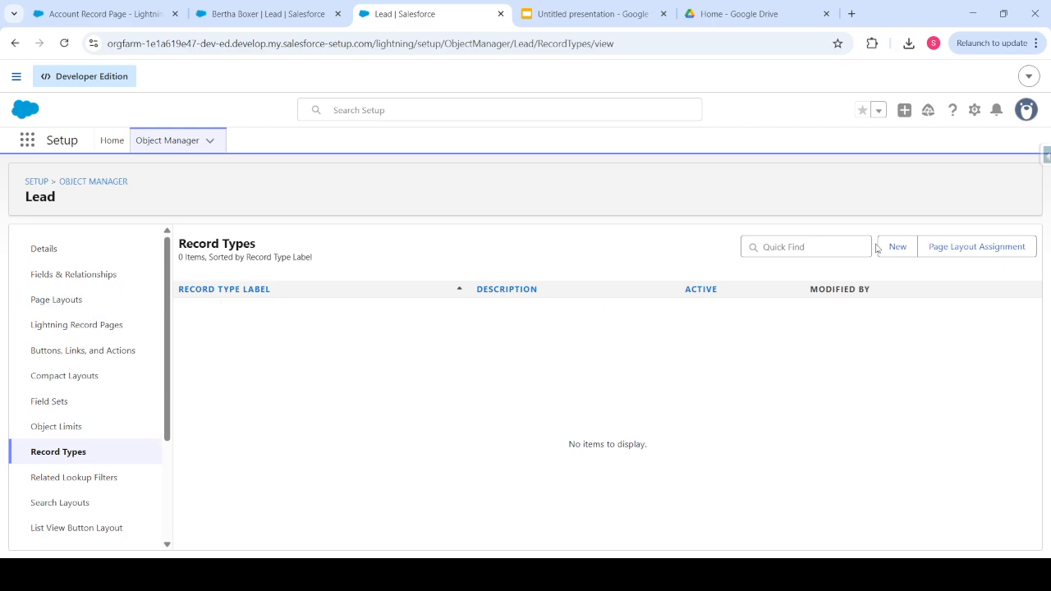
{"action": "left_click", "coordinate": [111, 142]}
{"action": "left_click", "coordinate": [149, 143]}
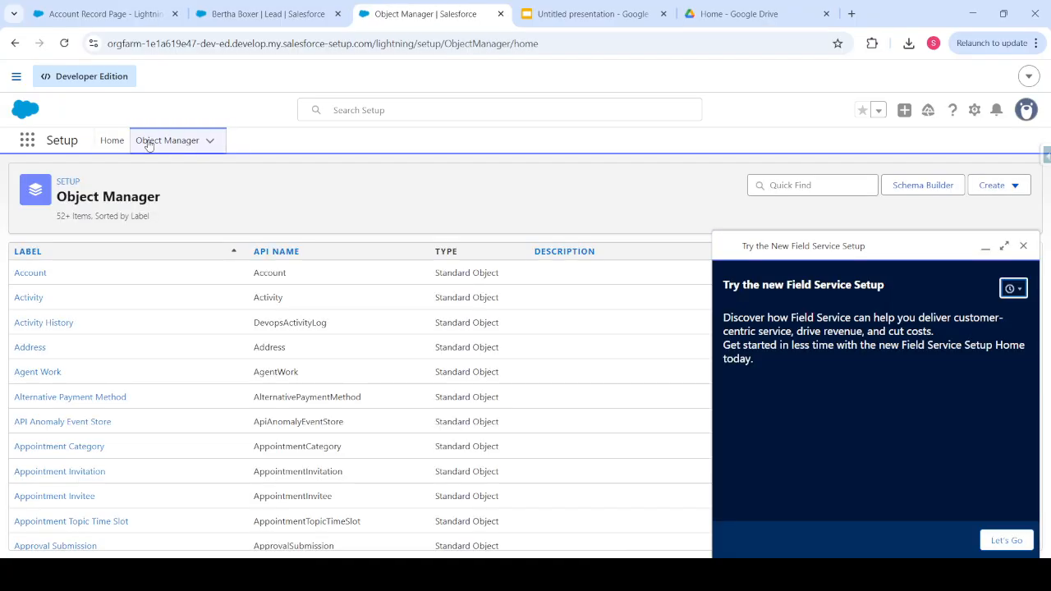
{"action": "left_click", "coordinate": [799, 187]}
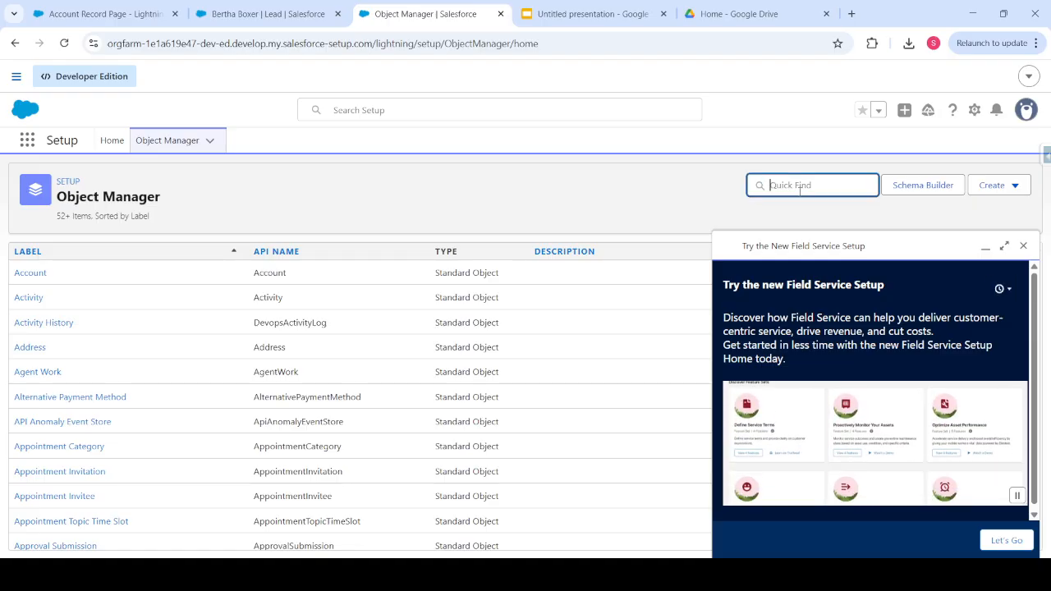
{"action": "type", "text": "lead"}
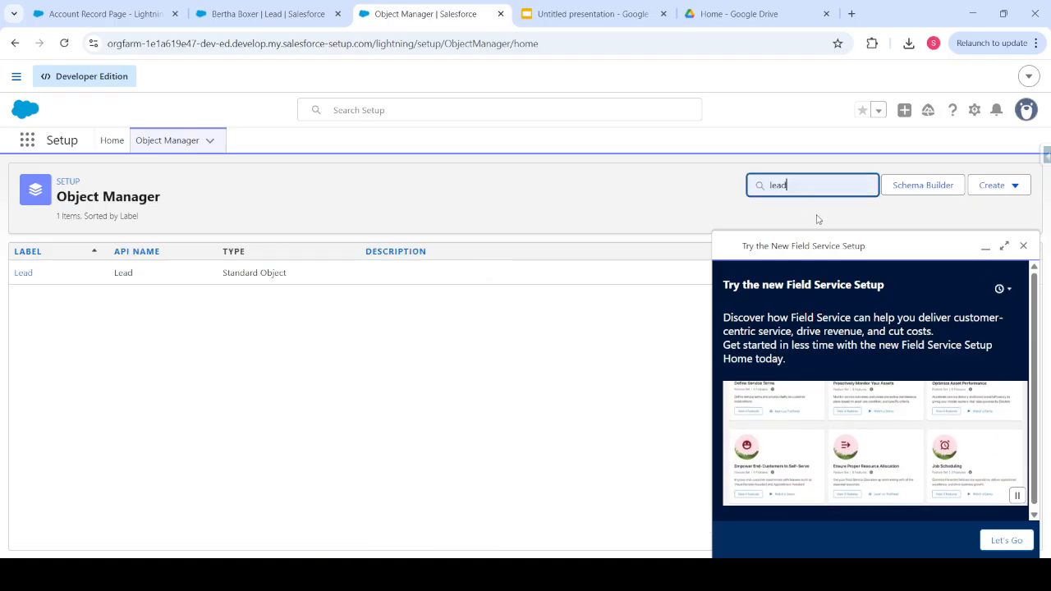
{"action": "left_click", "coordinate": [18, 273]}
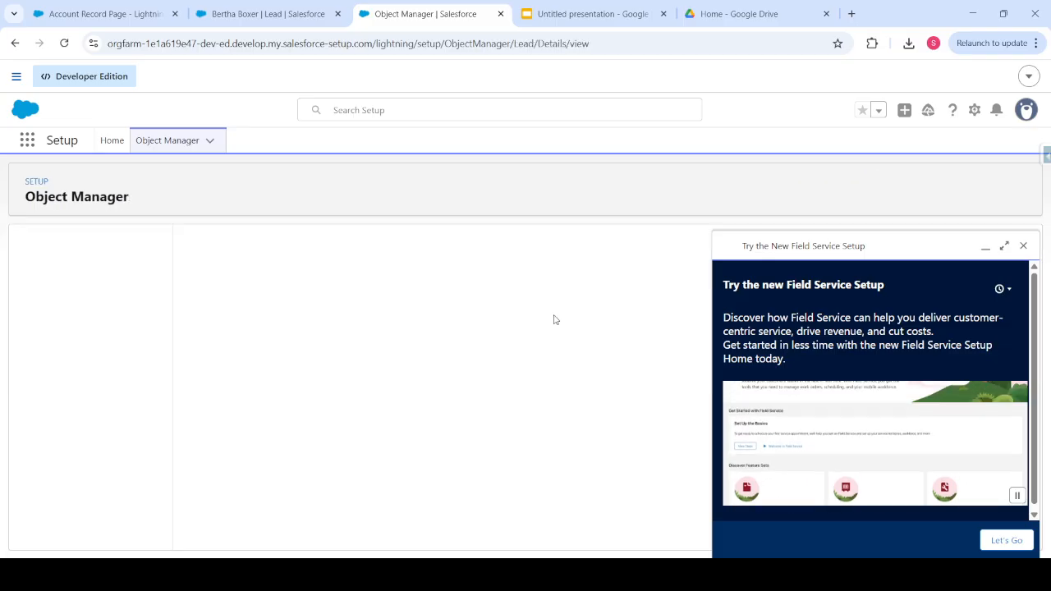
{"action": "left_click", "coordinate": [1024, 245]}
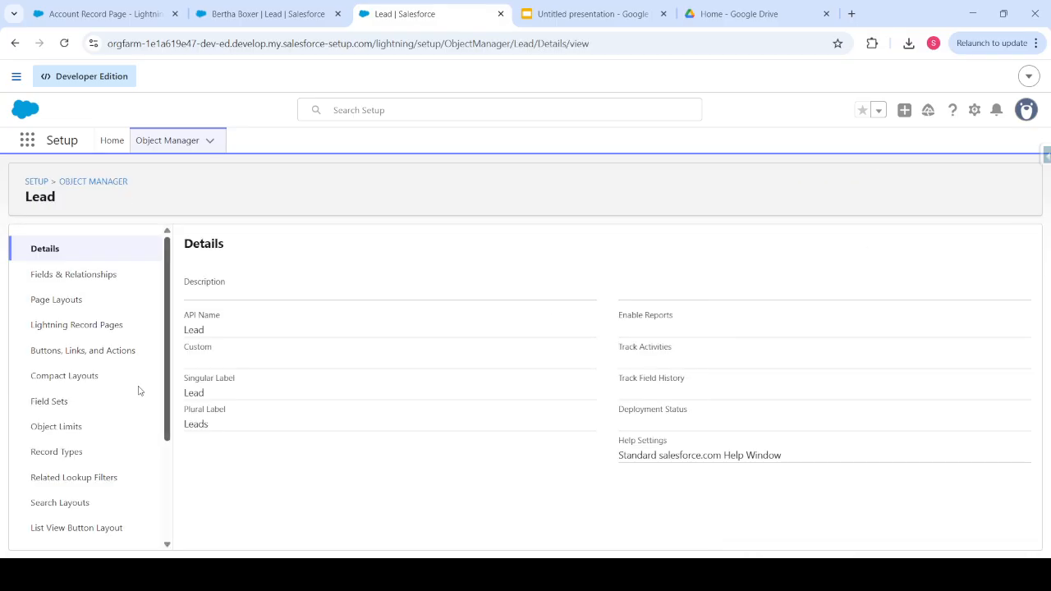
{"action": "left_click", "coordinate": [59, 453]}
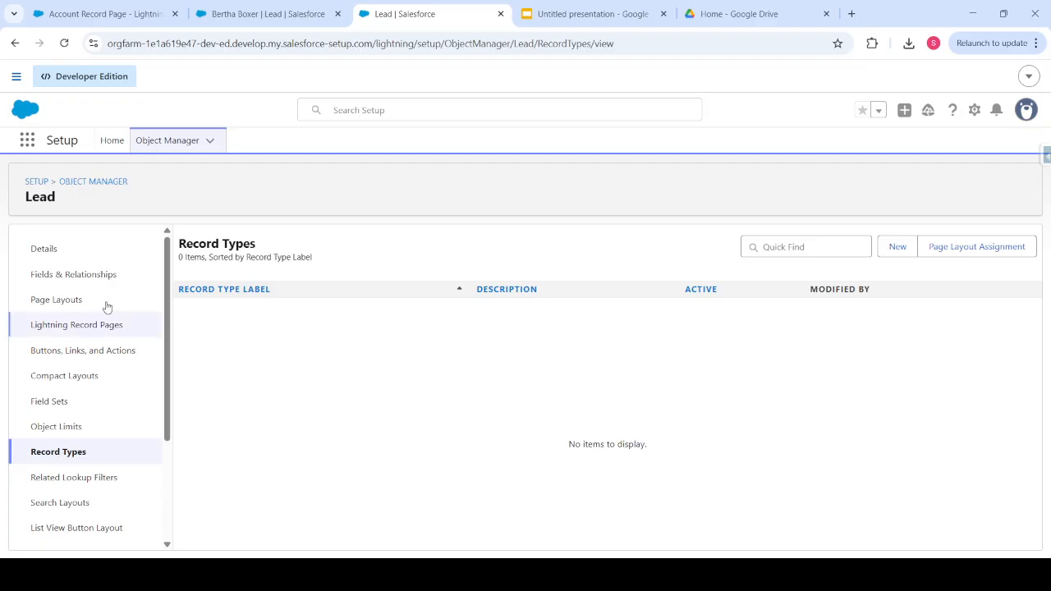
Examine the lead record's fields from Lead Information through Additional Information.
{"action": "left_click", "coordinate": [272, 17]}
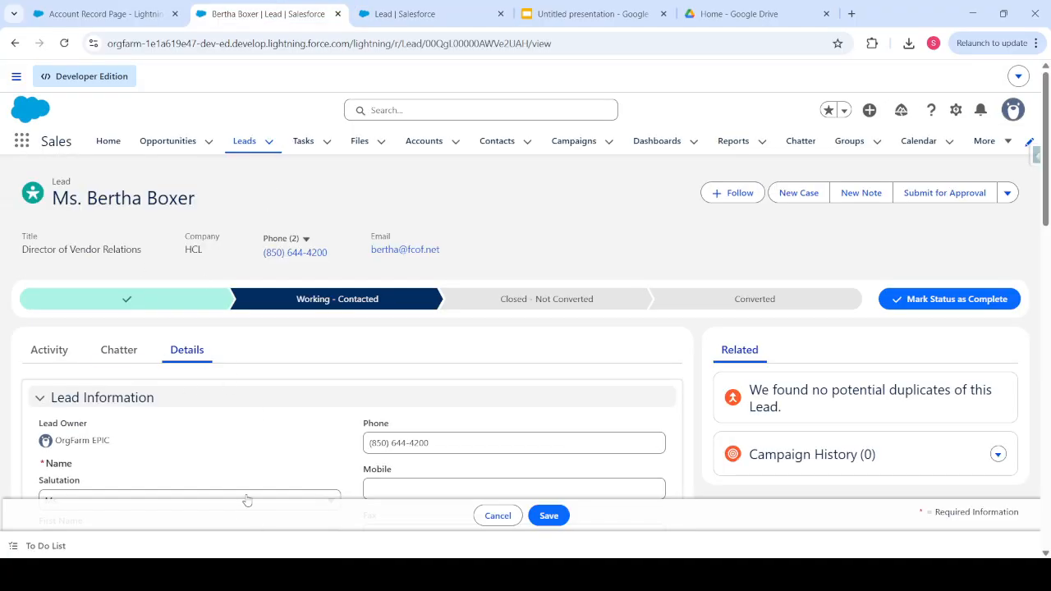
{"action": "scroll", "coordinate": [264, 439], "scroll_direction": "down", "scroll_amount": 2}
{"action": "scroll", "coordinate": [265, 439], "scroll_direction": "down", "scroll_amount": 8}
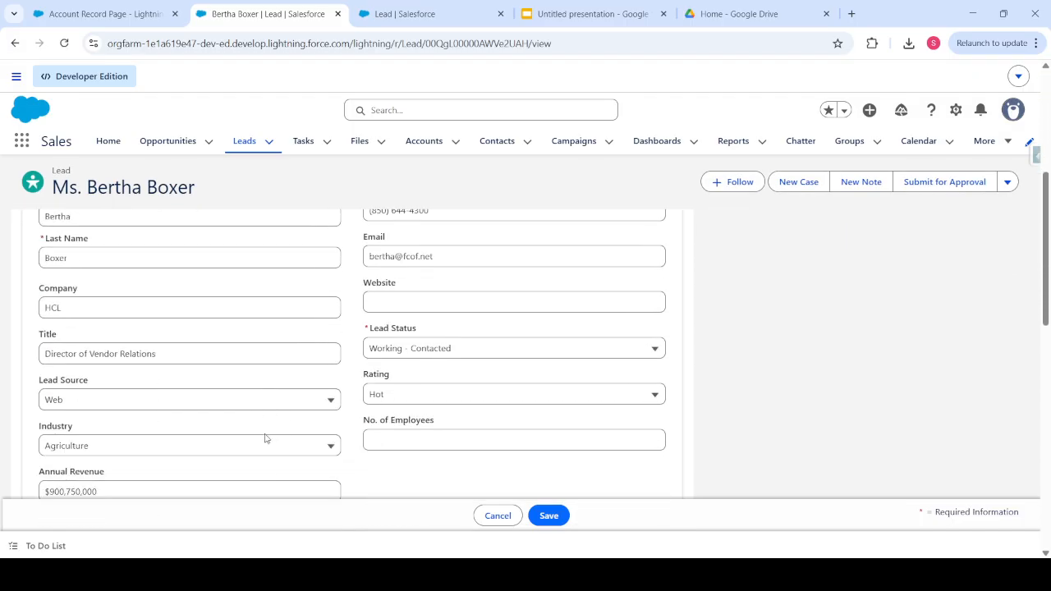
{"action": "scroll", "coordinate": [264, 438], "scroll_direction": "up", "scroll_amount": 4}
{"action": "scroll", "coordinate": [265, 438], "scroll_direction": "up", "scroll_amount": 6}
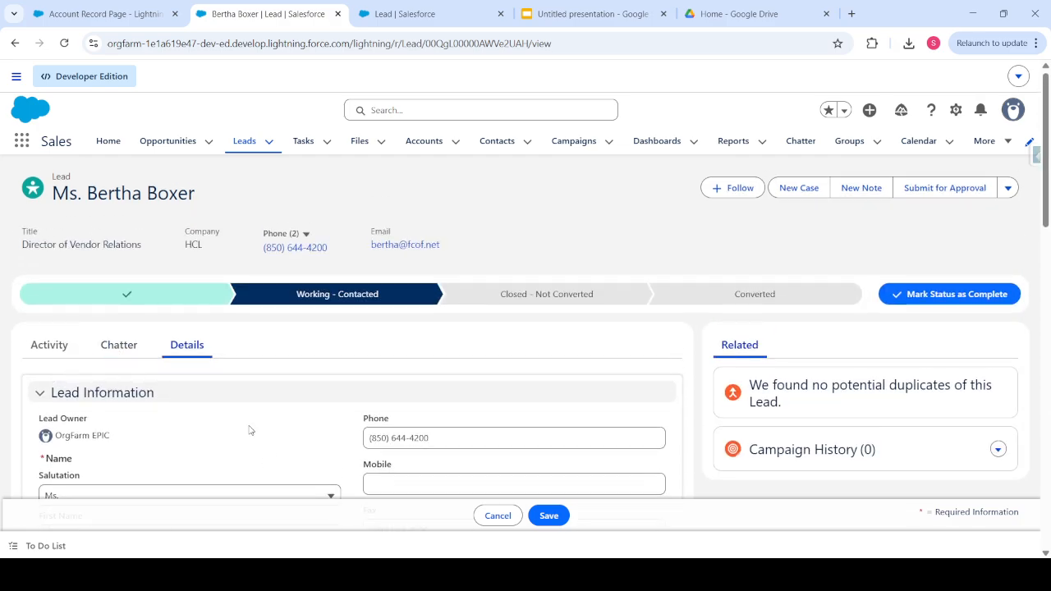
{"action": "scroll", "coordinate": [251, 429], "scroll_direction": "down", "scroll_amount": 5}
{"action": "scroll", "coordinate": [250, 430], "scroll_direction": "down", "scroll_amount": 8}
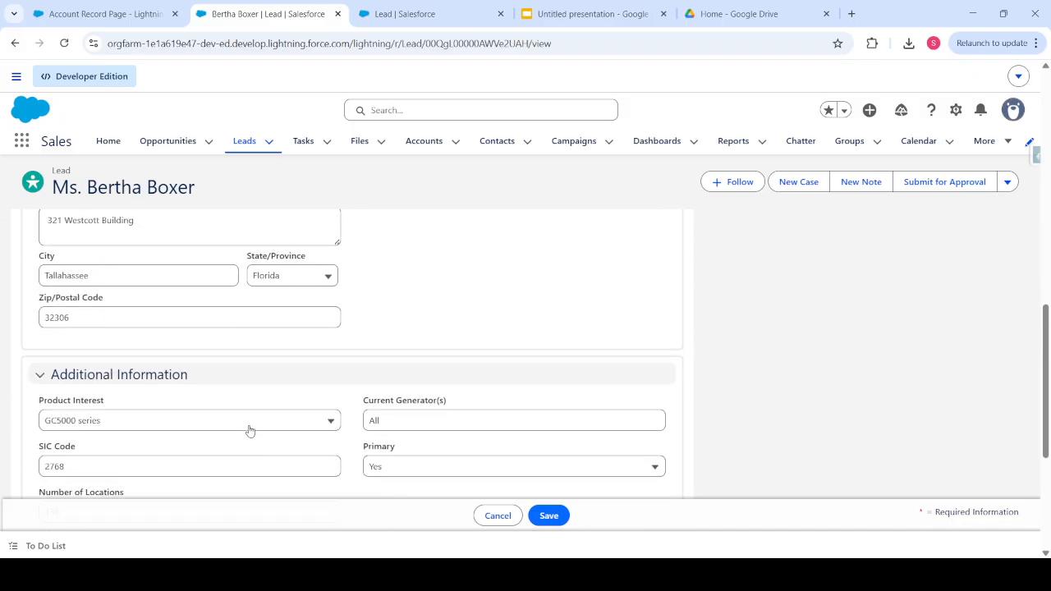
{"action": "scroll", "coordinate": [252, 423], "scroll_direction": "up", "scroll_amount": 15}
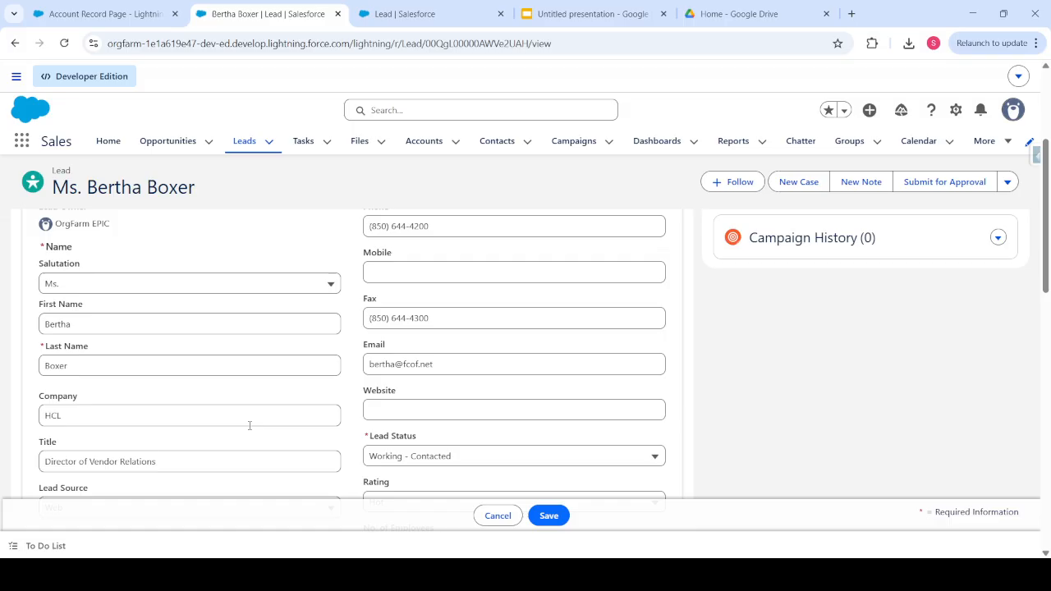
Start a new record type for the Lead object and read the lead process requirement.
{"action": "left_click", "coordinate": [412, 15]}
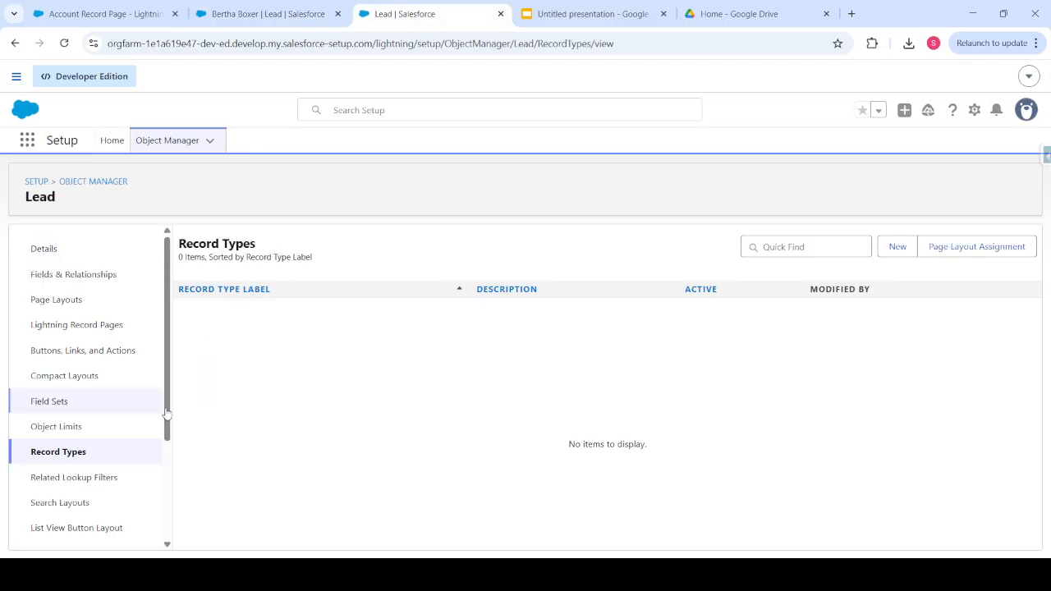
{"action": "left_click", "coordinate": [888, 258]}
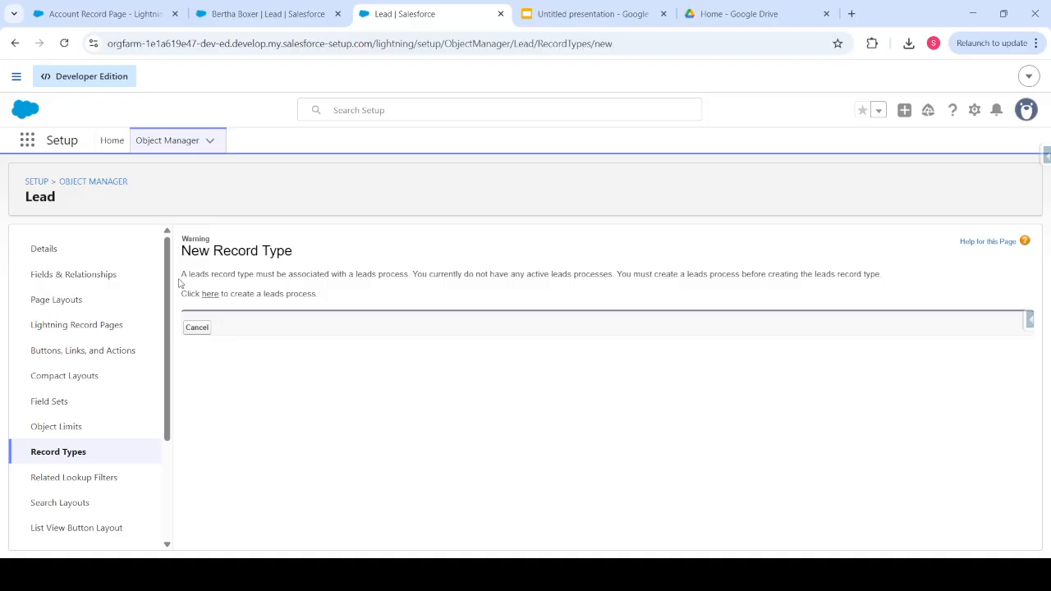
{"action": "left_click_drag", "start_coordinate": [181, 276], "coordinate": [412, 272]}
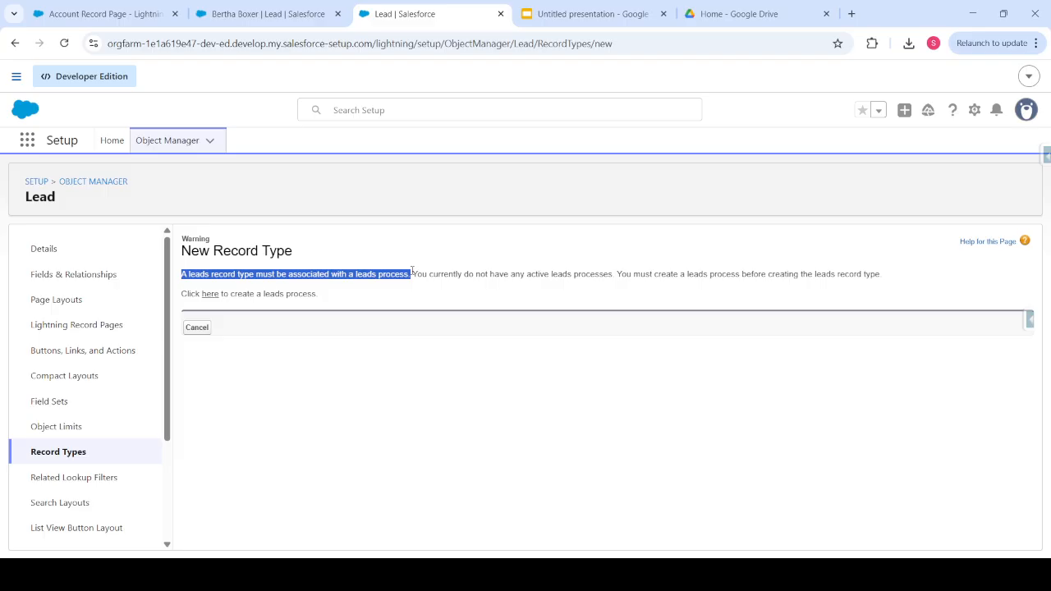
Cancel editing the lead record and review its status path and Lead Information details.
{"action": "left_click", "coordinate": [263, 14]}
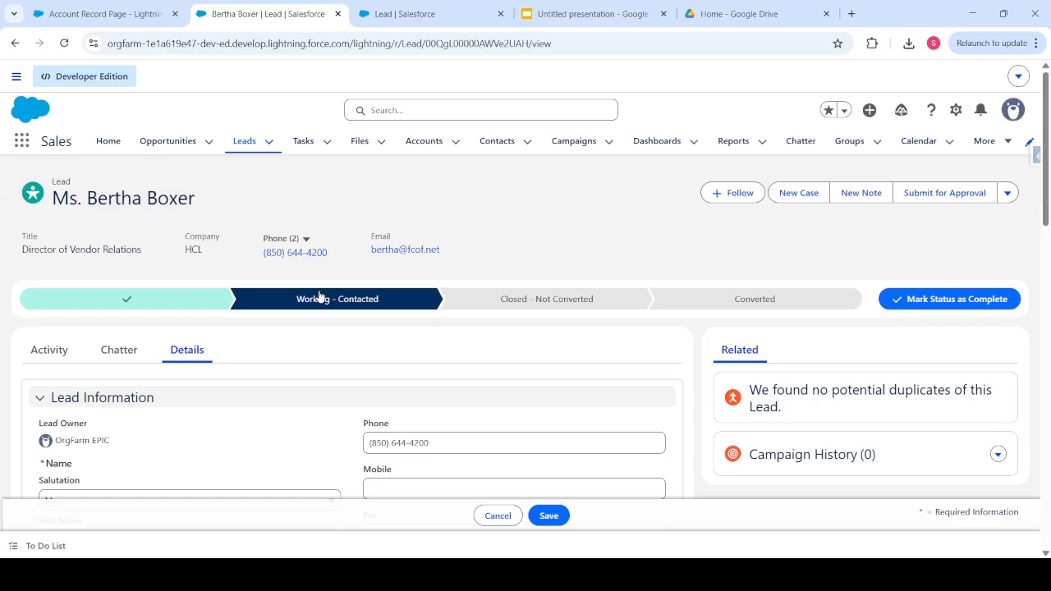
{"action": "scroll", "coordinate": [225, 403], "scroll_direction": "down", "scroll_amount": 2}
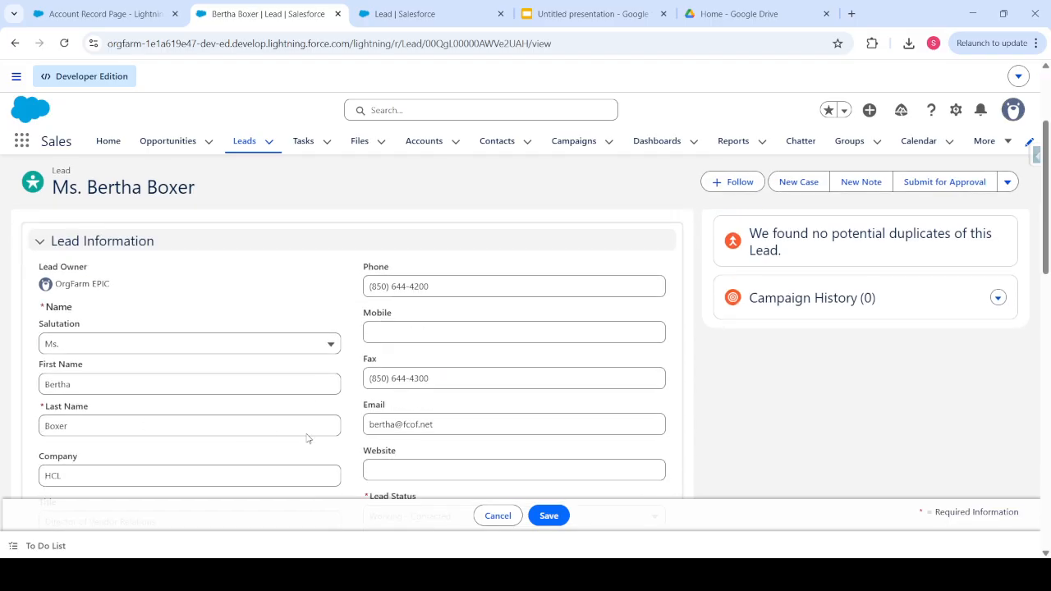
{"action": "left_click", "coordinate": [498, 515]}
{"action": "scroll", "coordinate": [268, 361], "scroll_direction": "up", "scroll_amount": 2}
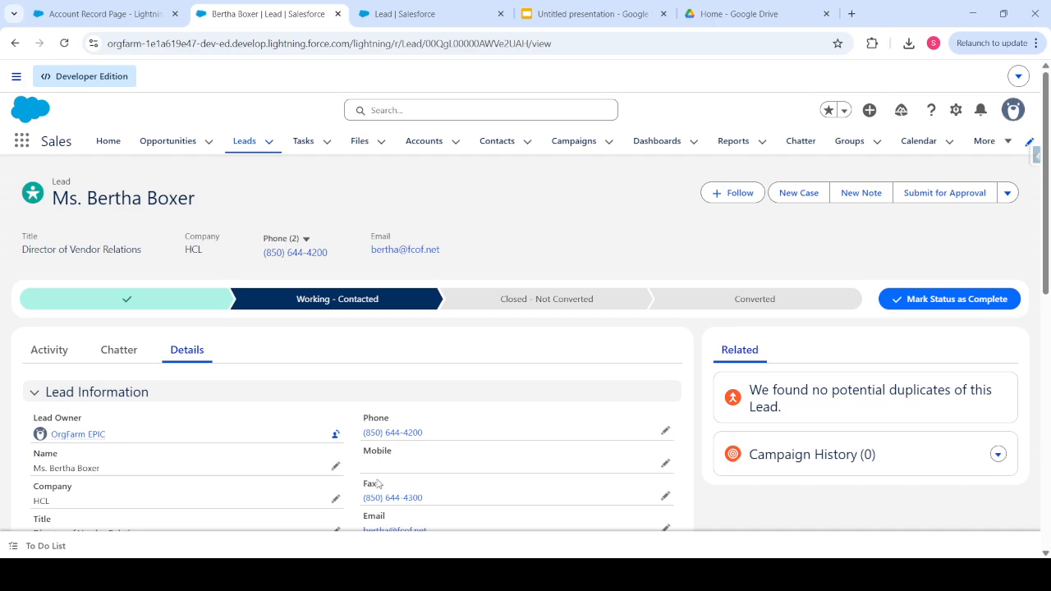
{"action": "scroll", "coordinate": [312, 392], "scroll_direction": "down", "scroll_amount": 2}
{"action": "scroll", "coordinate": [312, 391], "scroll_direction": "down", "scroll_amount": 2}
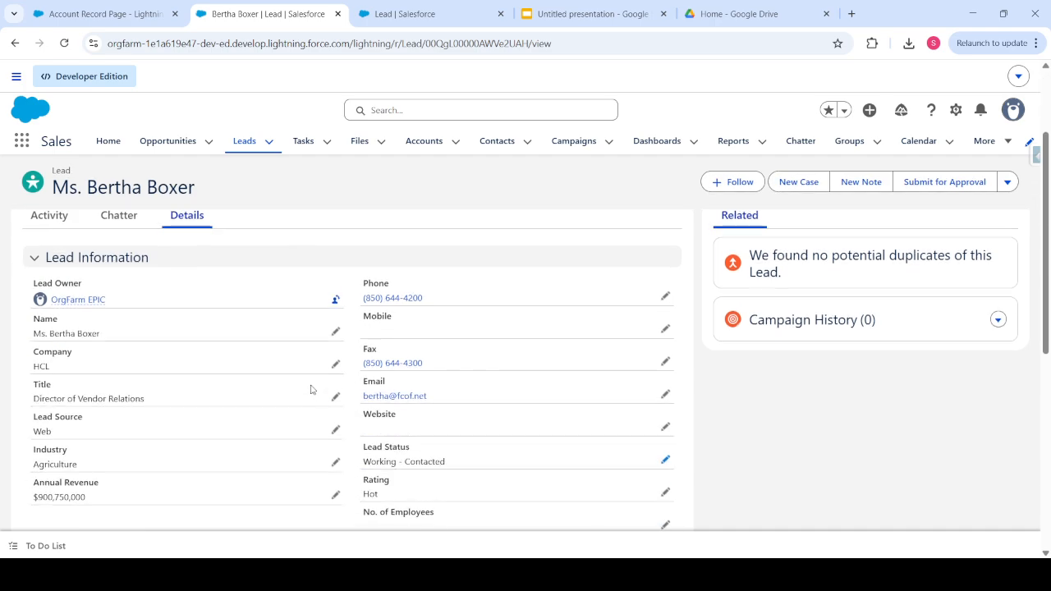
{"action": "scroll", "coordinate": [310, 389], "scroll_direction": "up", "scroll_amount": 4}
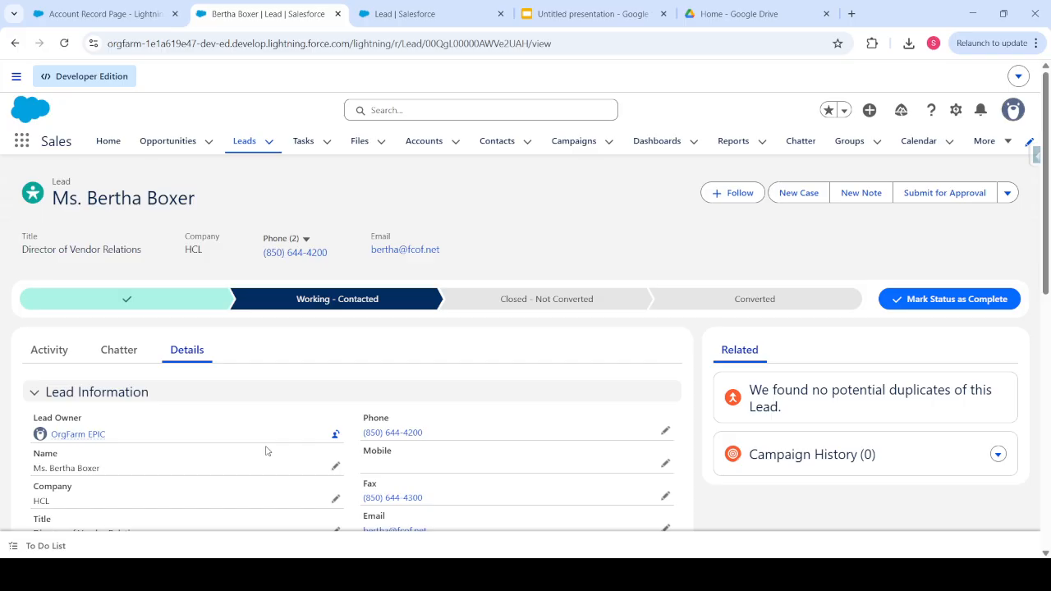
Search Setup for "lead process" and open the Lead Processes page.
{"action": "left_click", "coordinate": [408, 24]}
{"action": "left_click", "coordinate": [313, 392]}
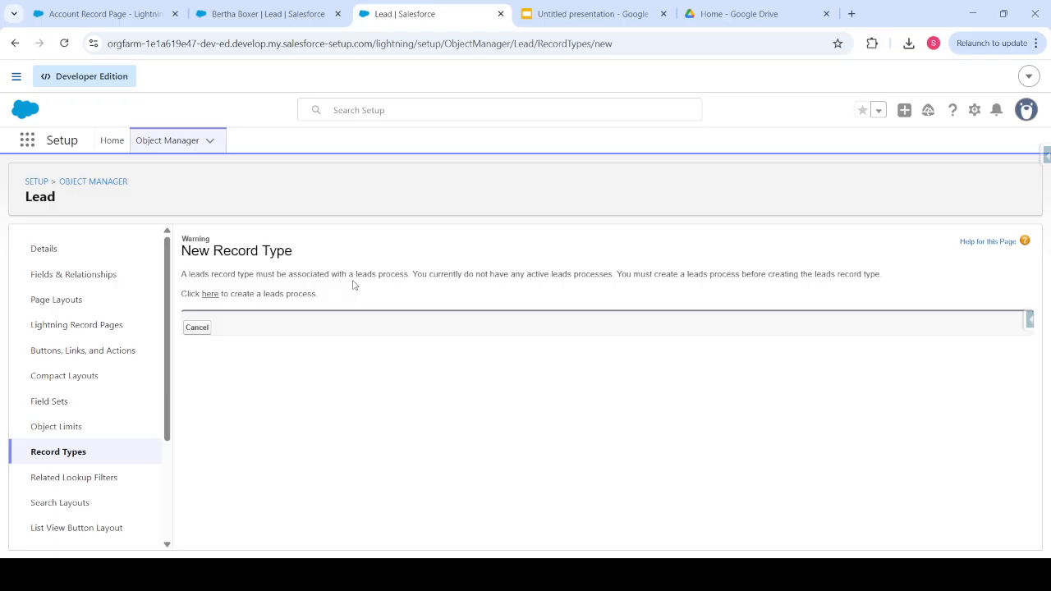
{"action": "left_click", "coordinate": [103, 143]}
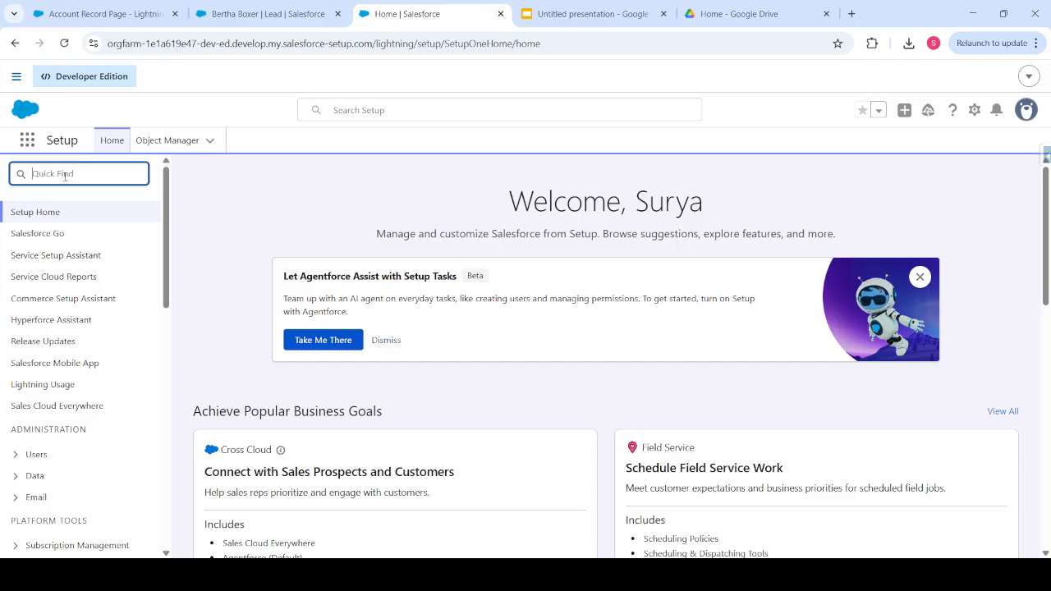
{"action": "type", "text": "lead"}
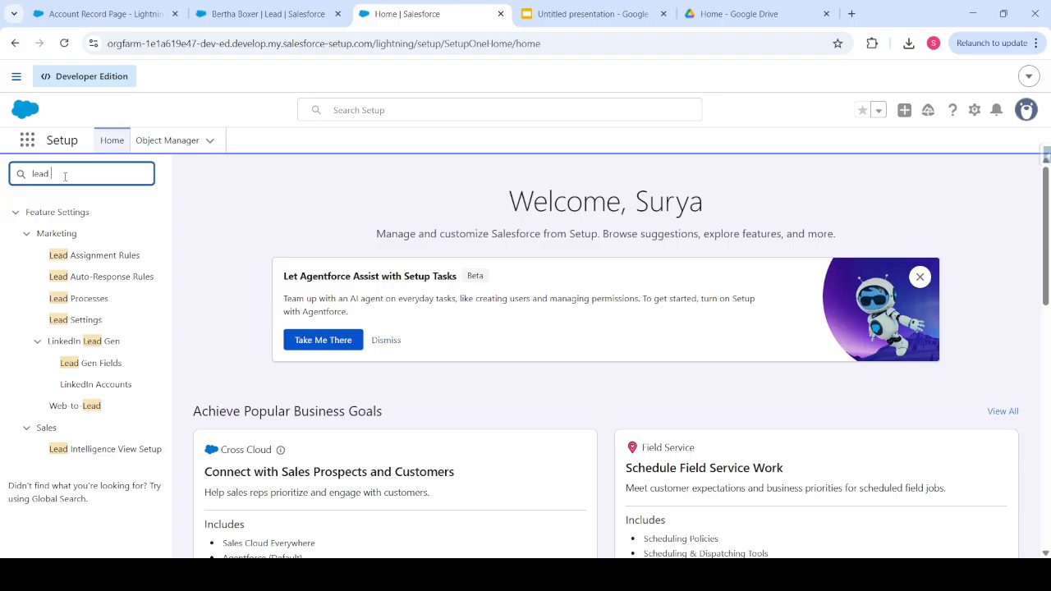
{"action": "type", "text": " process"}
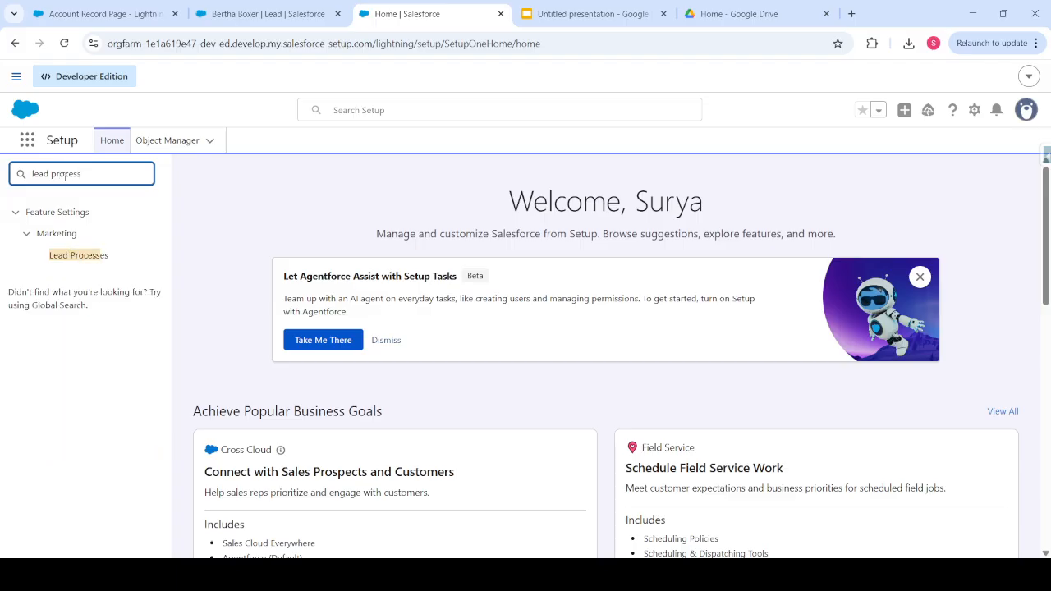
{"action": "left_click", "coordinate": [82, 257]}
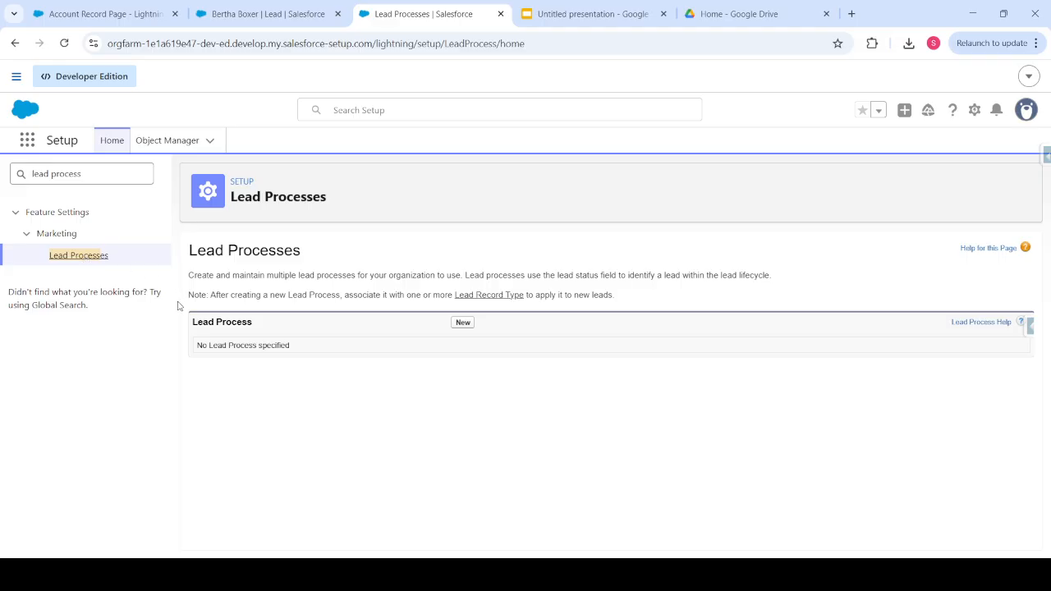
Create and save a lead process named "B2B Lead Creation" based on the Master process.
{"action": "left_click", "coordinate": [465, 323]}
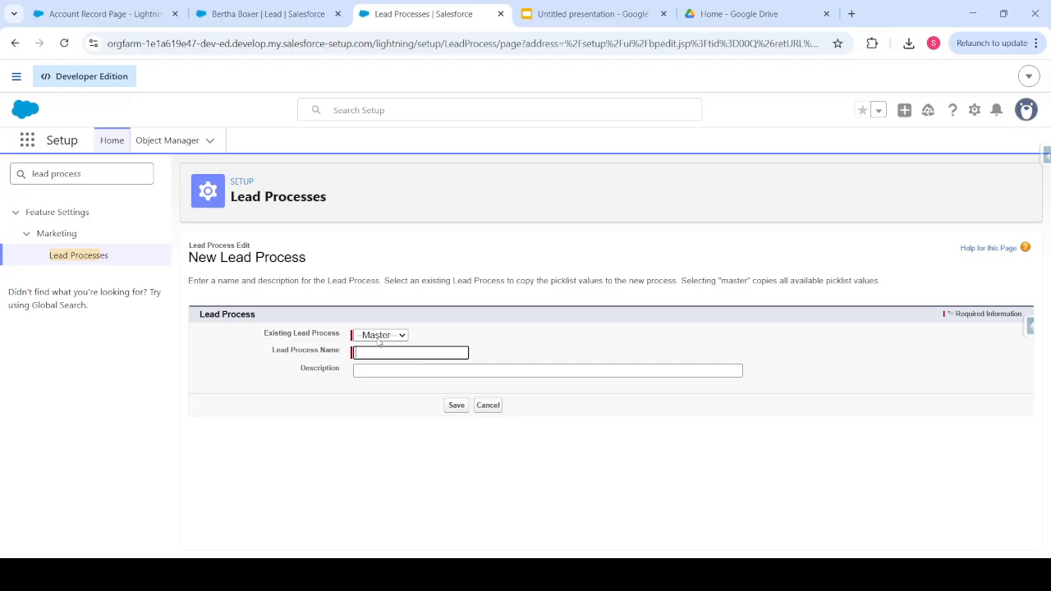
{"action": "type", "text": "B2B Lead Creation"}
{"action": "left_click", "coordinate": [384, 421]}
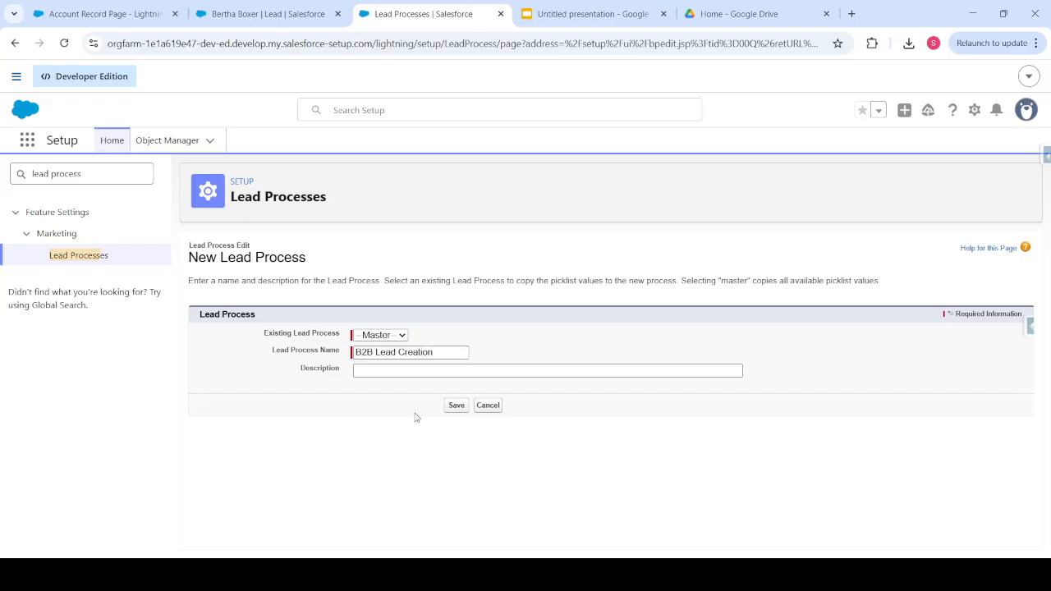
{"action": "left_click", "coordinate": [455, 406]}
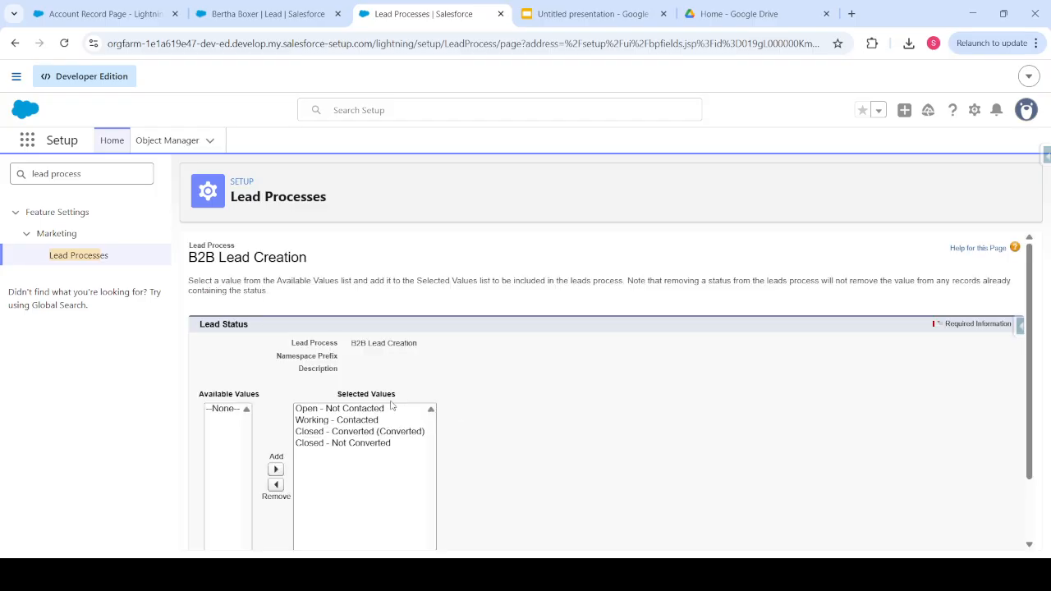
Open Setup in a separate browser tab and find the Lead object in Object Manager.
{"action": "scroll", "coordinate": [394, 404], "scroll_direction": "down", "scroll_amount": 1}
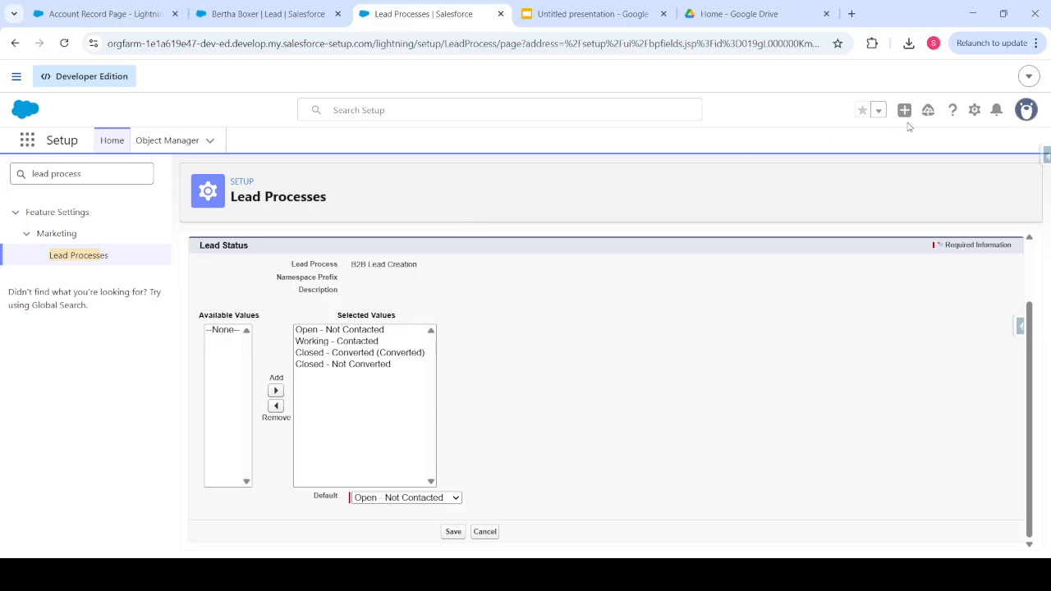
{"action": "left_click", "coordinate": [974, 110]}
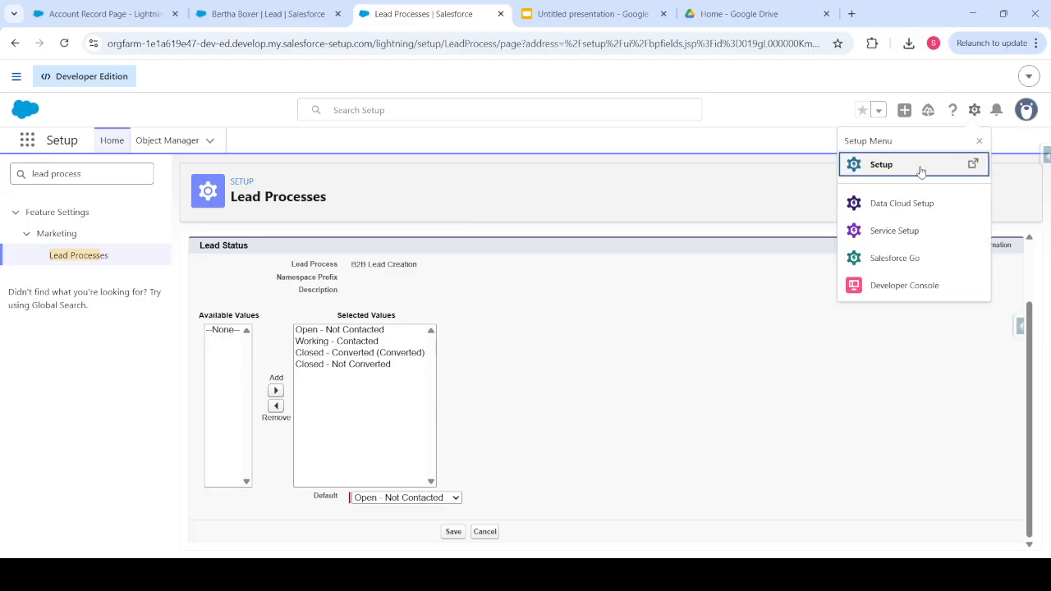
{"action": "left_click", "coordinate": [928, 164]}
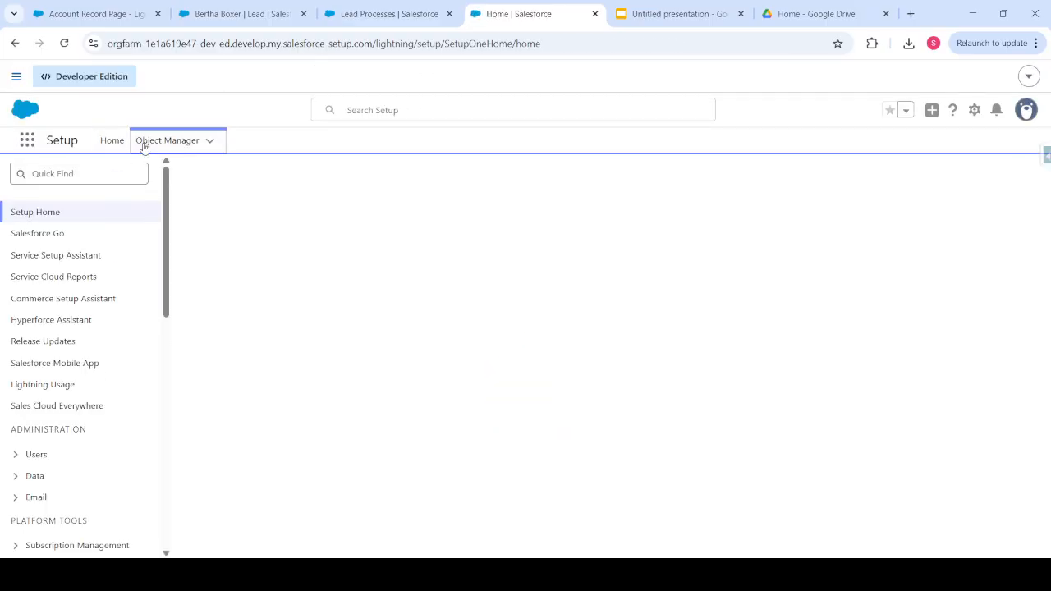
{"action": "left_click", "coordinate": [788, 185]}
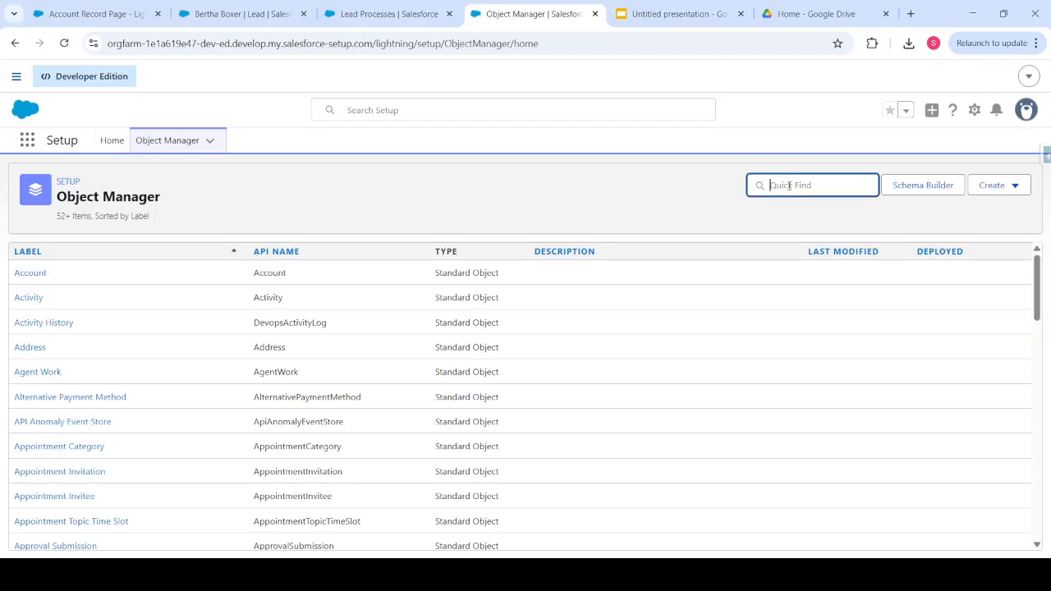
{"action": "type", "text": "lead"}
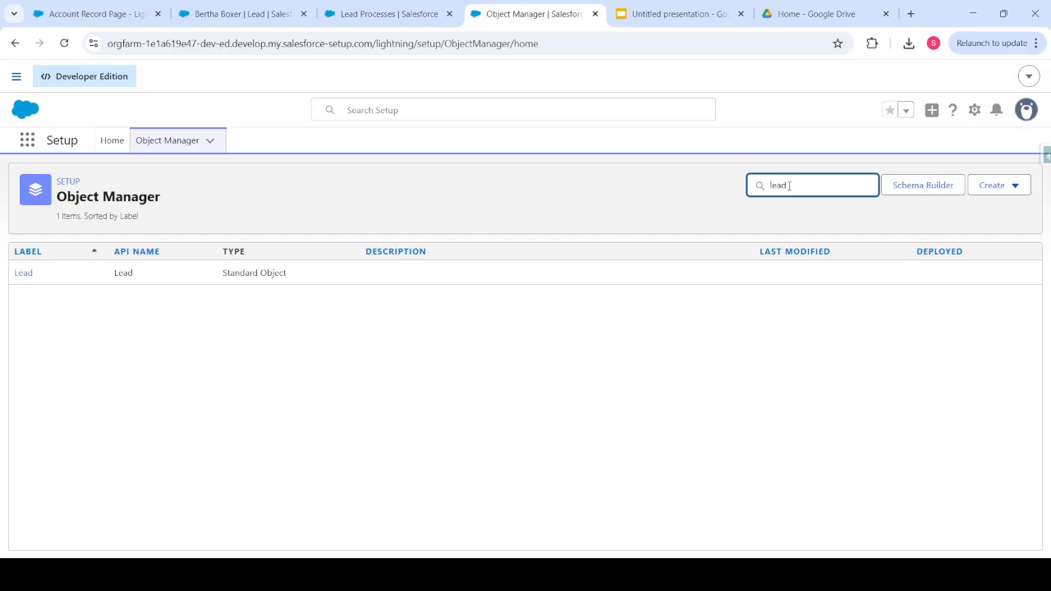
{"action": "left_click", "coordinate": [25, 276]}
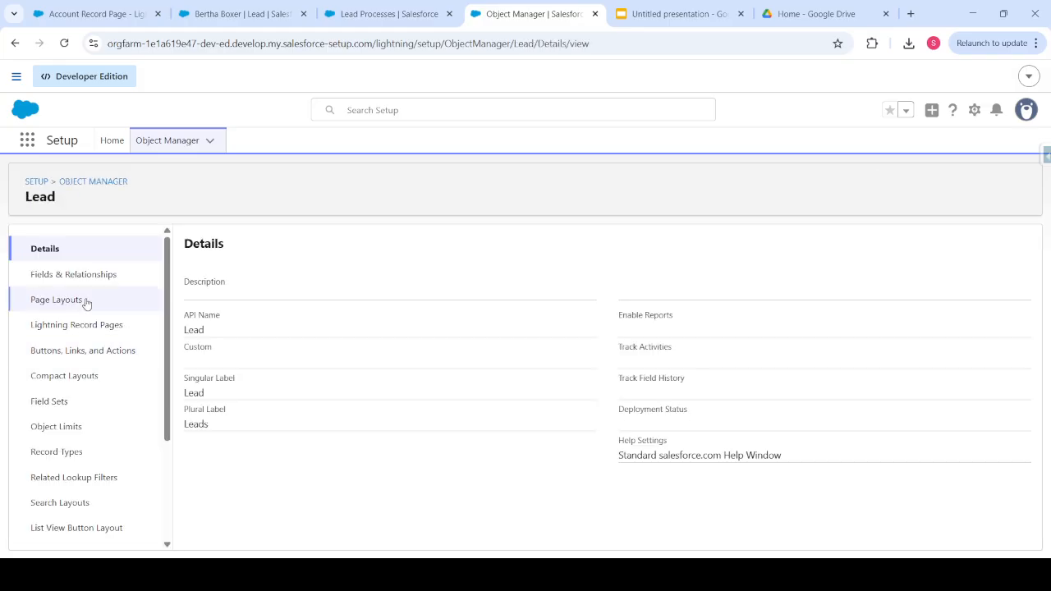
Search the Lead object's fields for "status" and open the Lead Status field at its picklist values.
{"action": "left_click", "coordinate": [66, 278]}
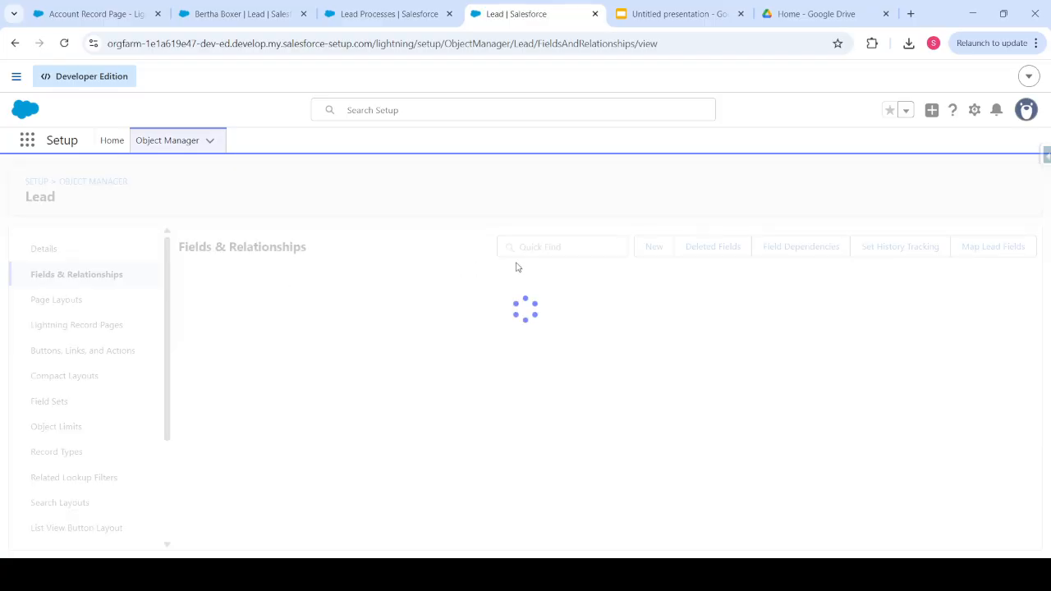
{"action": "left_click", "coordinate": [588, 251]}
{"action": "type", "text": "lead"}
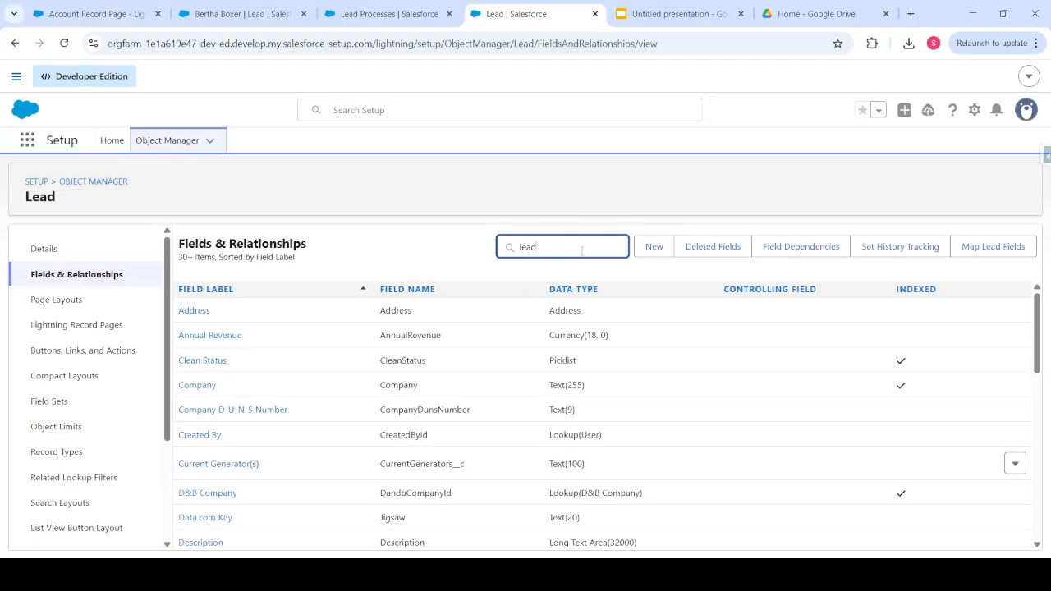
{"action": "key", "text": "BackSpace"}
{"action": "key", "text": "BackSpace"}
{"action": "key", "text": "BackSpace"}
{"action": "key", "text": "BackSpace"}
{"action": "type", "text": "statu"}
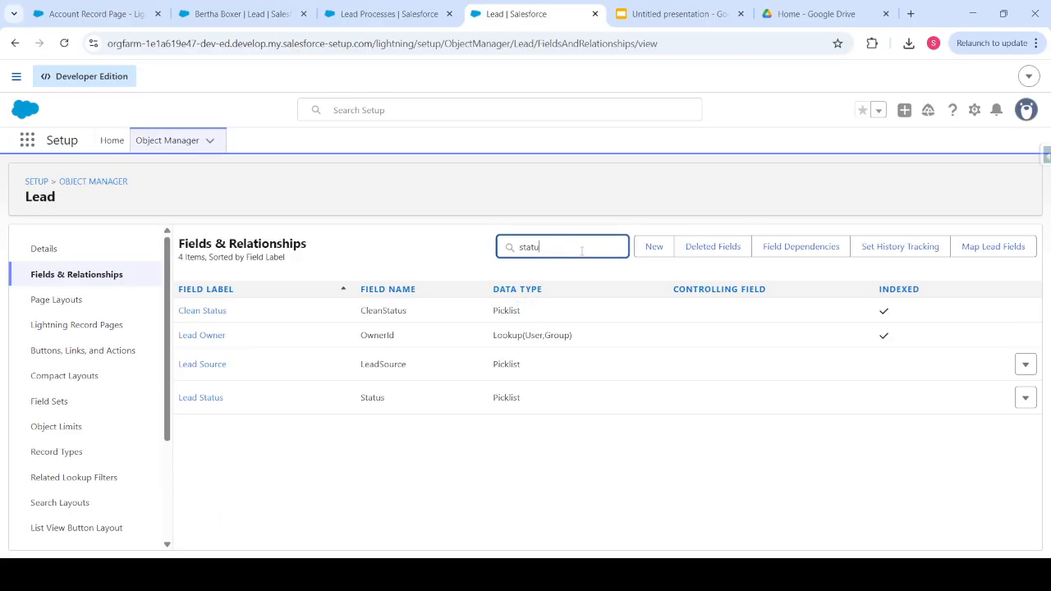
{"action": "type", "text": "s"}
{"action": "left_click", "coordinate": [202, 340]}
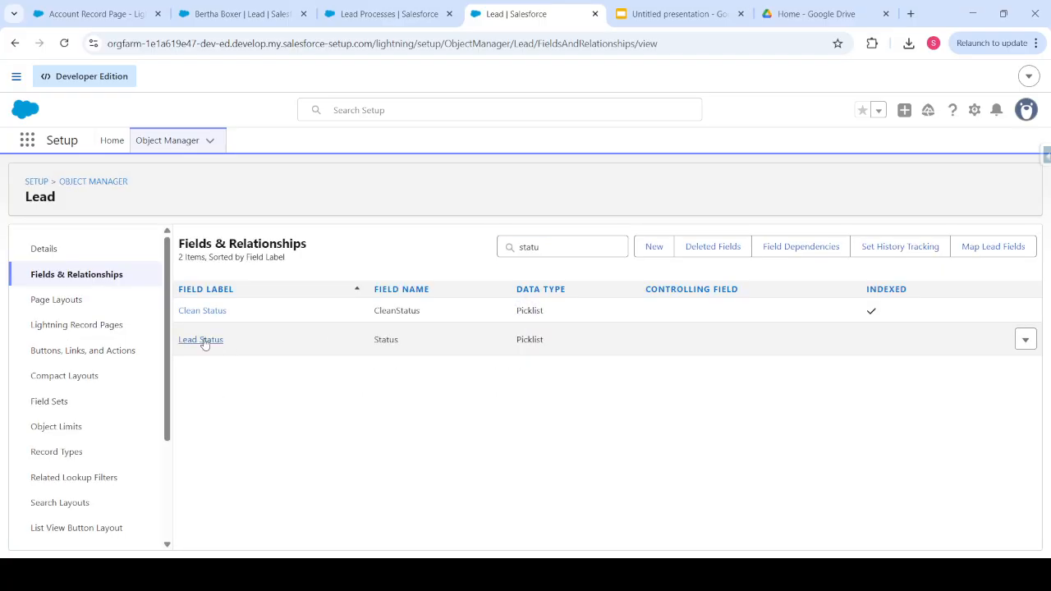
{"action": "scroll", "coordinate": [380, 350], "scroll_direction": "down", "scroll_amount": 3}
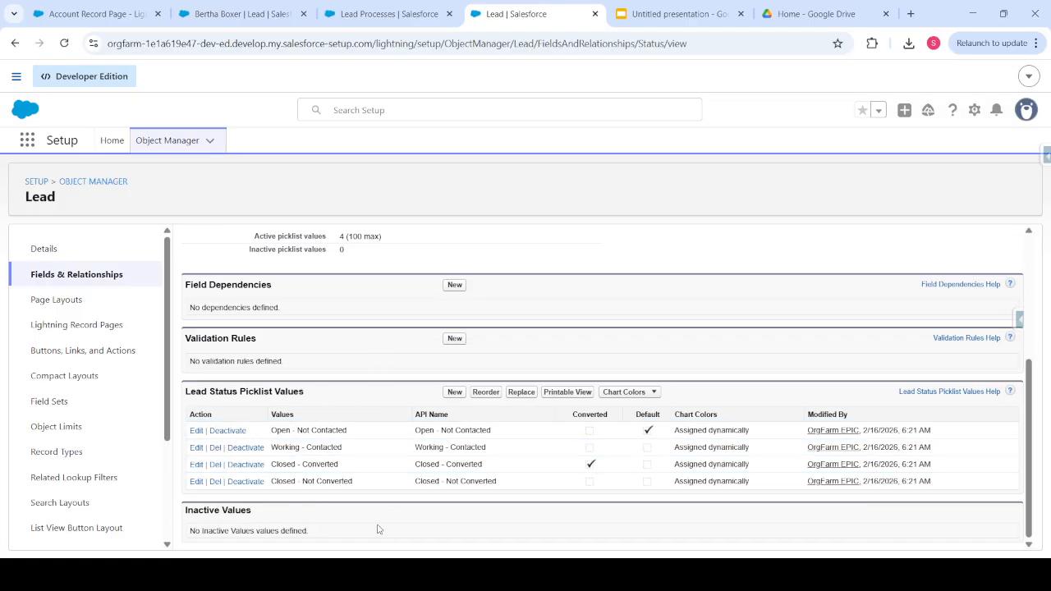
Save the B2B Lead Creation process with all its selected status values and Open - Not Contacted as default.
{"action": "left_click", "coordinate": [373, 16]}
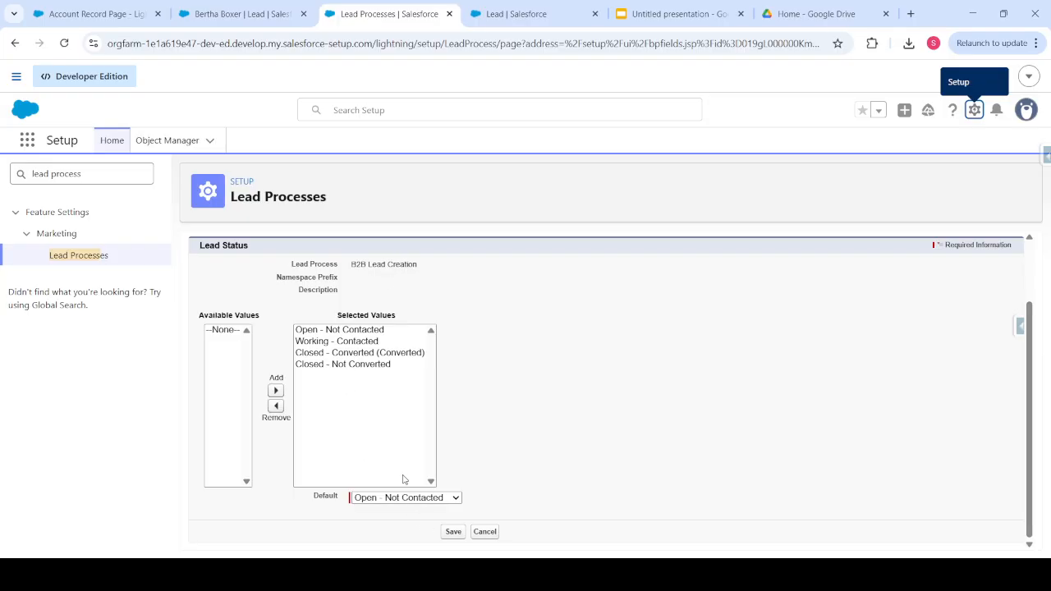
{"action": "left_click", "coordinate": [453, 532]}
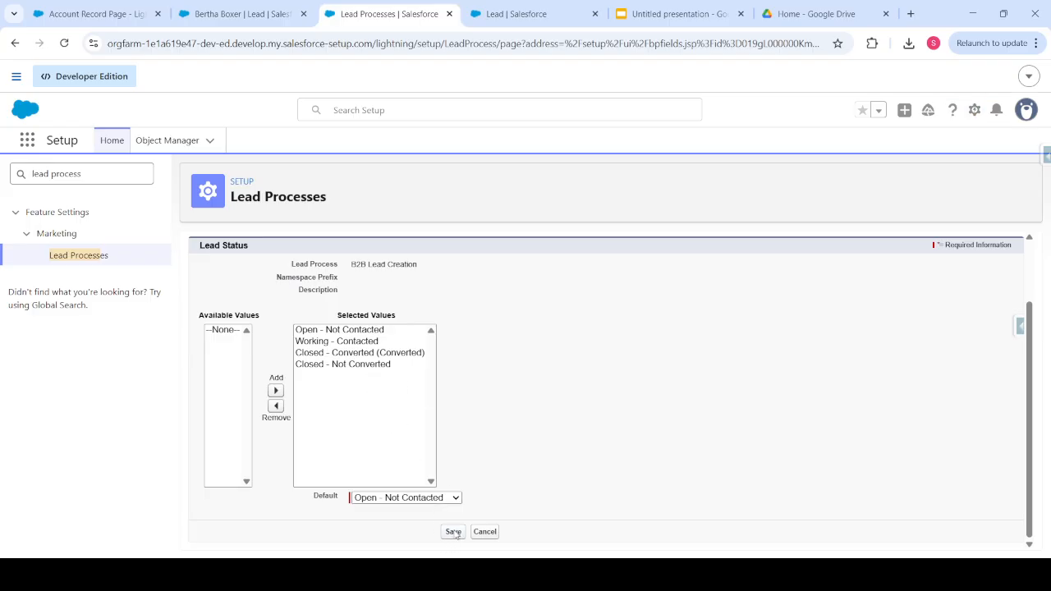
Add a Lead Status picklist value with label and API name "Negotiation", make it the master picklist default, and save it.
{"action": "left_click", "coordinate": [497, 19]}
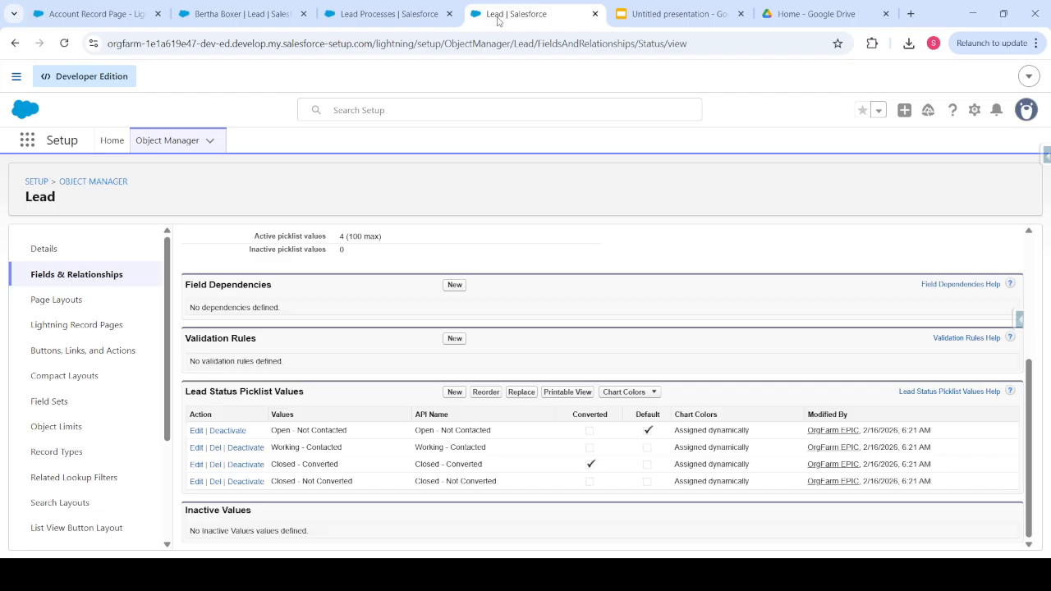
{"action": "left_click", "coordinate": [455, 394]}
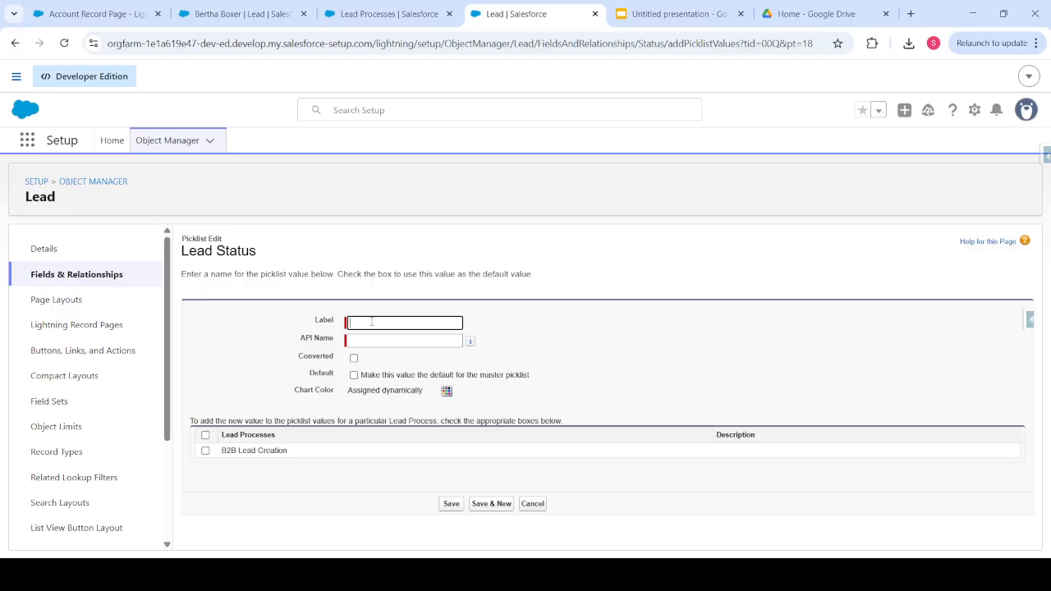
{"action": "type", "text": "Ne"}
{"action": "type", "text": "gotiation"}
{"action": "left_click", "coordinate": [476, 324]}
{"action": "double_click", "coordinate": [383, 326]}
{"action": "key", "text": "ctrl+c"}
{"action": "left_click", "coordinate": [396, 344]}
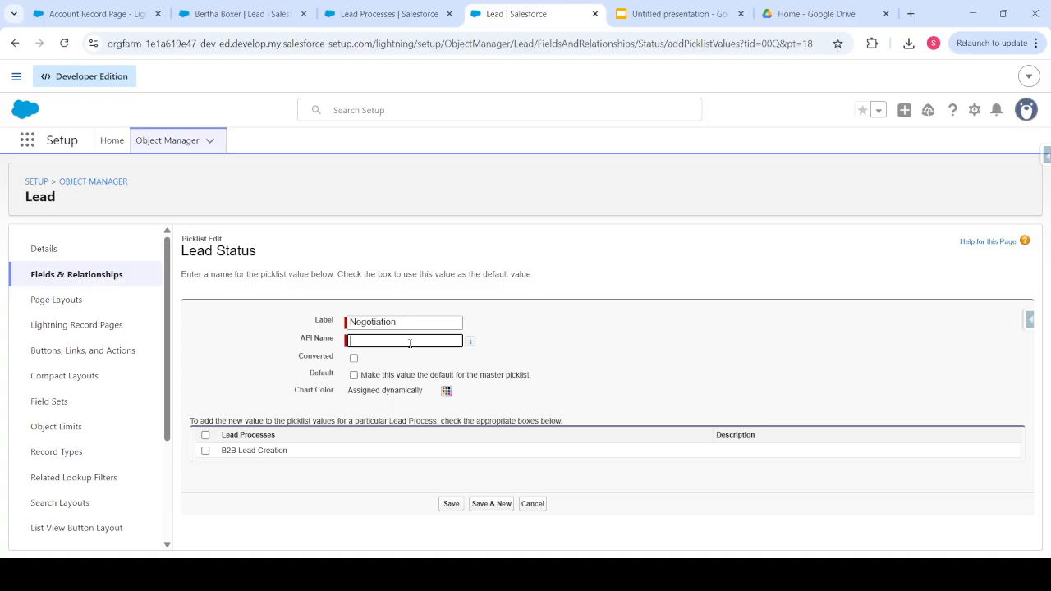
{"action": "key", "text": "ctrl+v"}
{"action": "left_click", "coordinate": [588, 354]}
{"action": "left_click", "coordinate": [354, 376]}
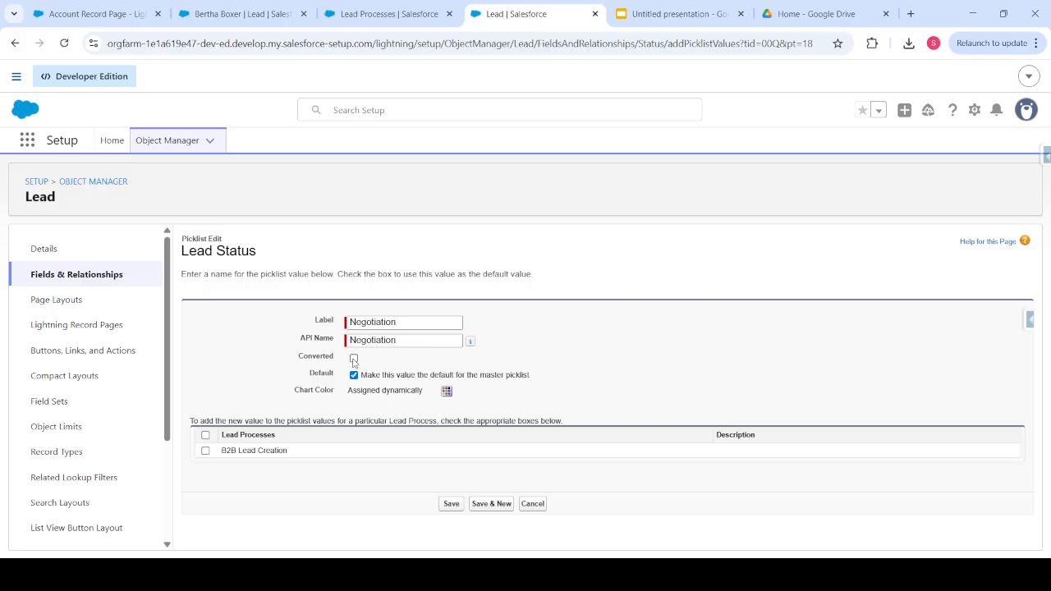
{"action": "left_click", "coordinate": [451, 504]}
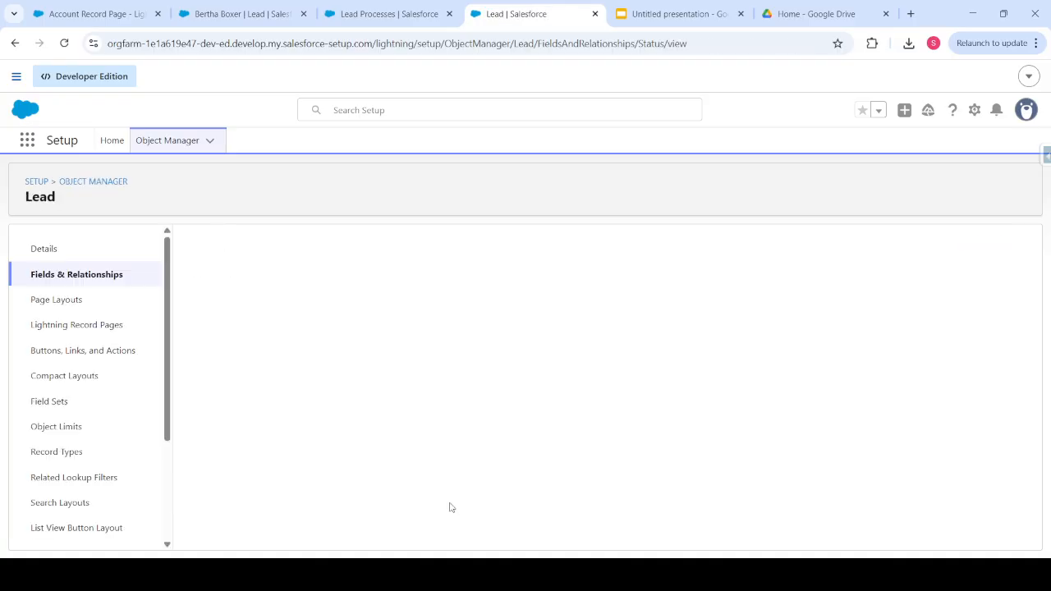
Try to clear the default setting on the Negotiation value of Lead Status, then cancel the edit.
{"action": "scroll", "coordinate": [450, 509], "scroll_direction": "down", "scroll_amount": 3}
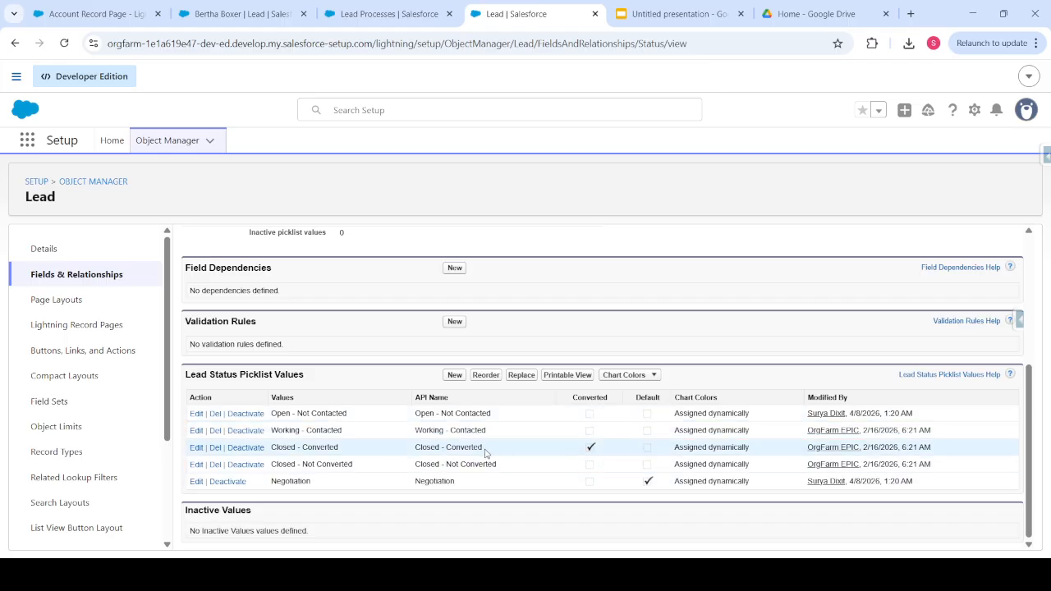
{"action": "left_click_drag", "start_coordinate": [487, 451], "coordinate": [272, 457]}
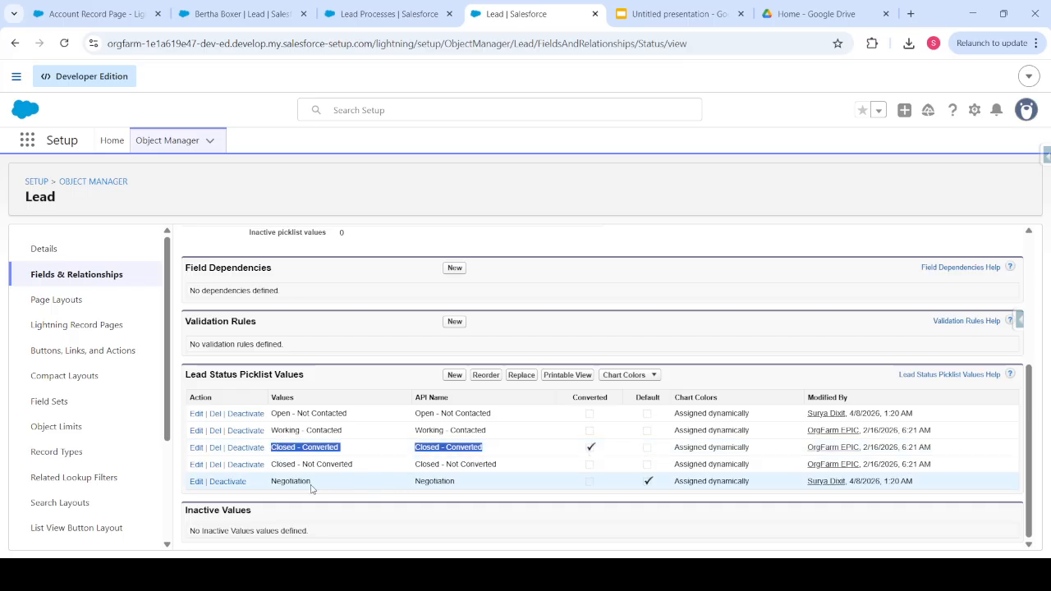
{"action": "double_click", "coordinate": [438, 483]}
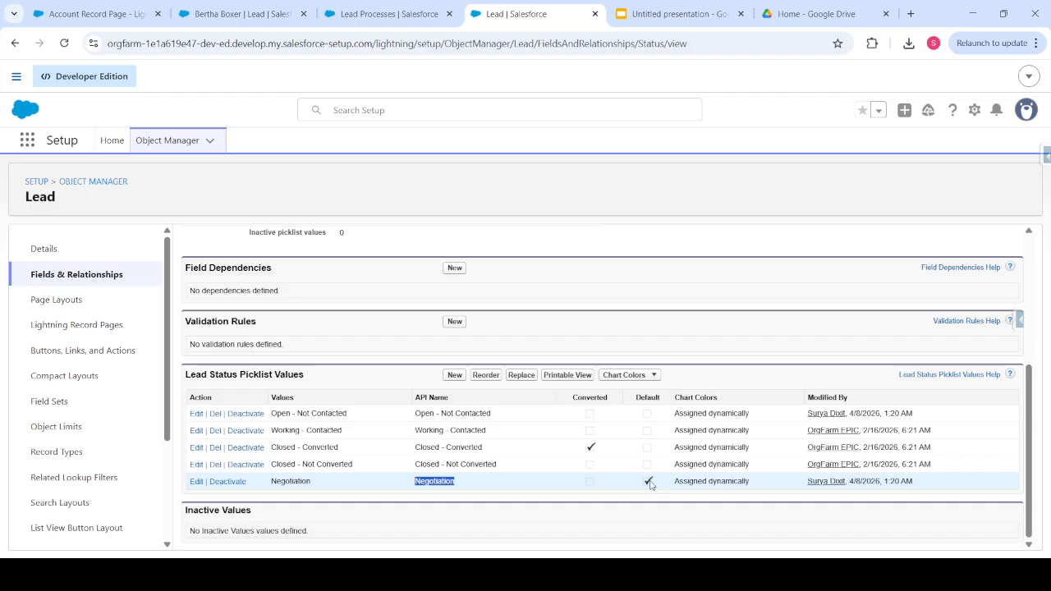
{"action": "left_click", "coordinate": [196, 482]}
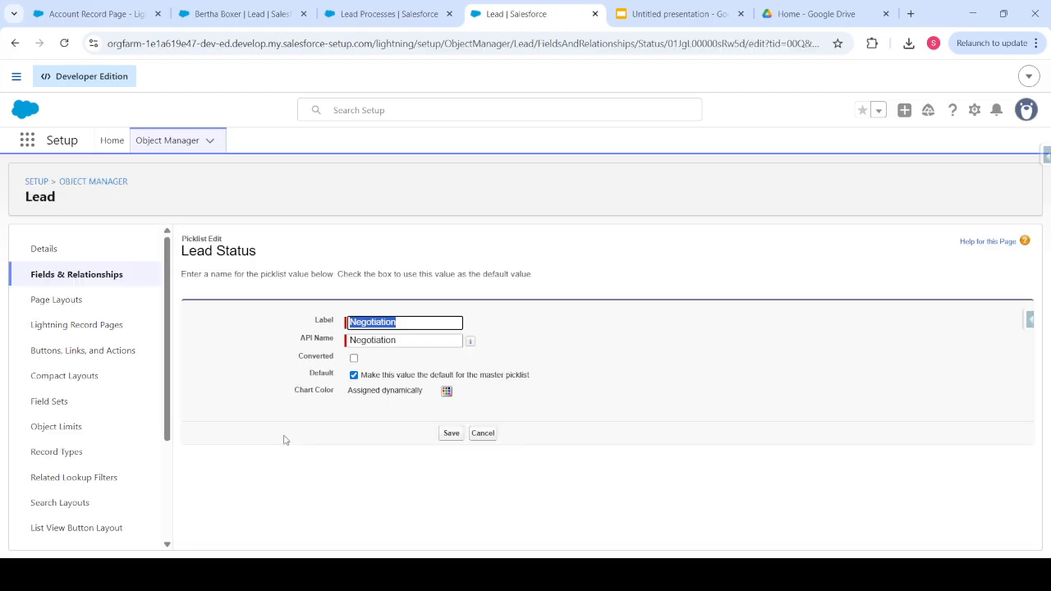
{"action": "left_click", "coordinate": [354, 381]}
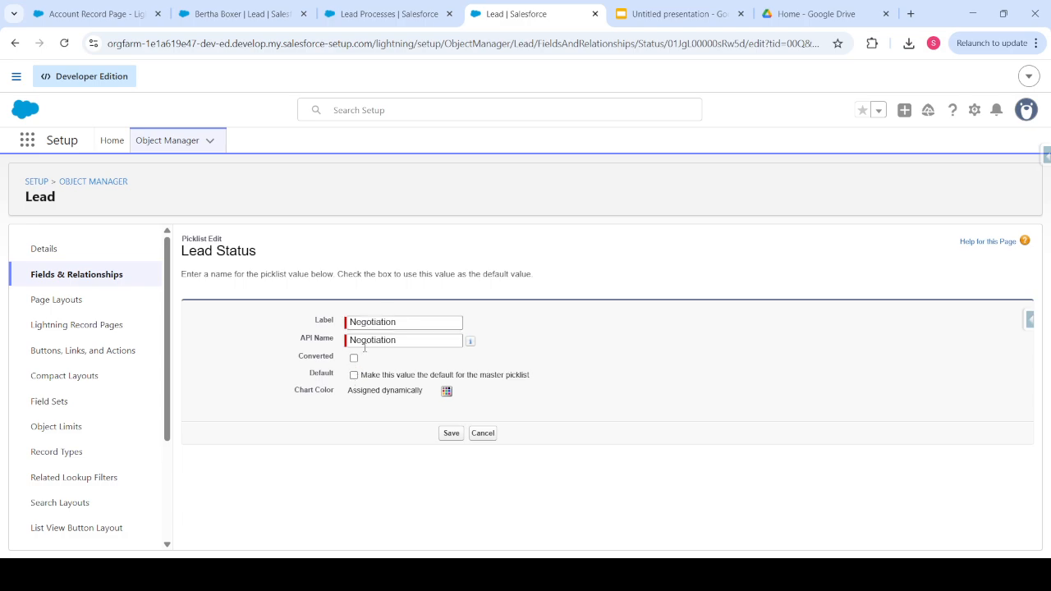
{"action": "left_click", "coordinate": [451, 434]}
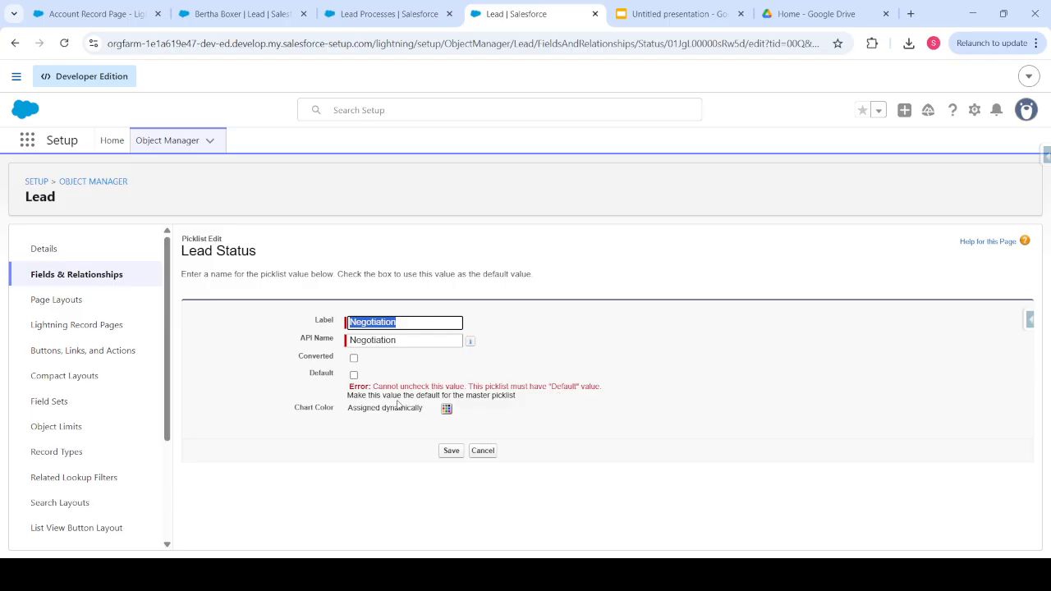
{"action": "left_click", "coordinate": [481, 453]}
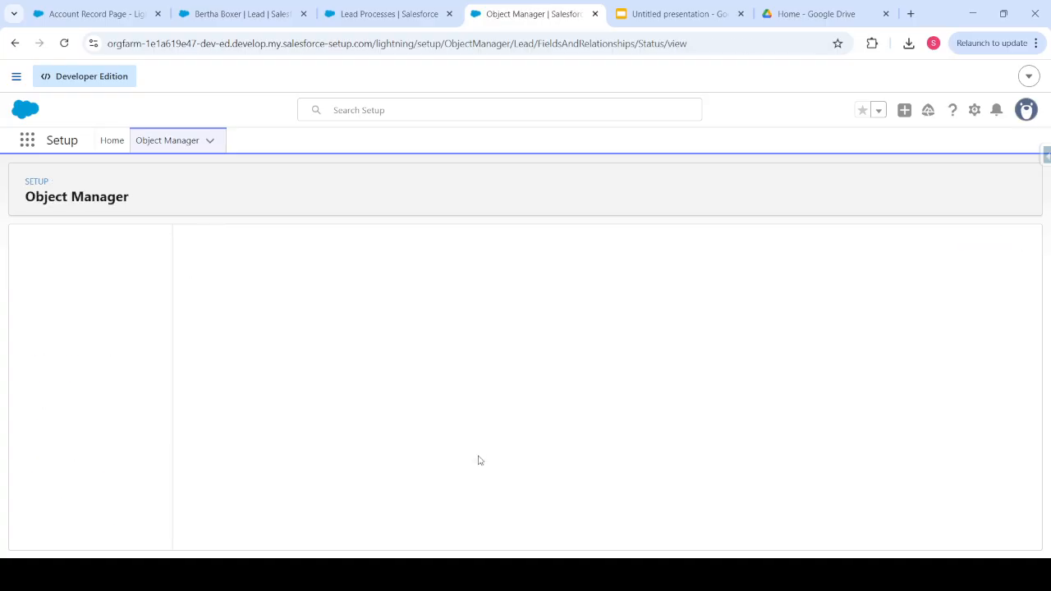
Make Open - Not Contacted the default value of the Lead Status picklist and save the change.
{"action": "scroll", "coordinate": [292, 420], "scroll_direction": "down", "scroll_amount": 3}
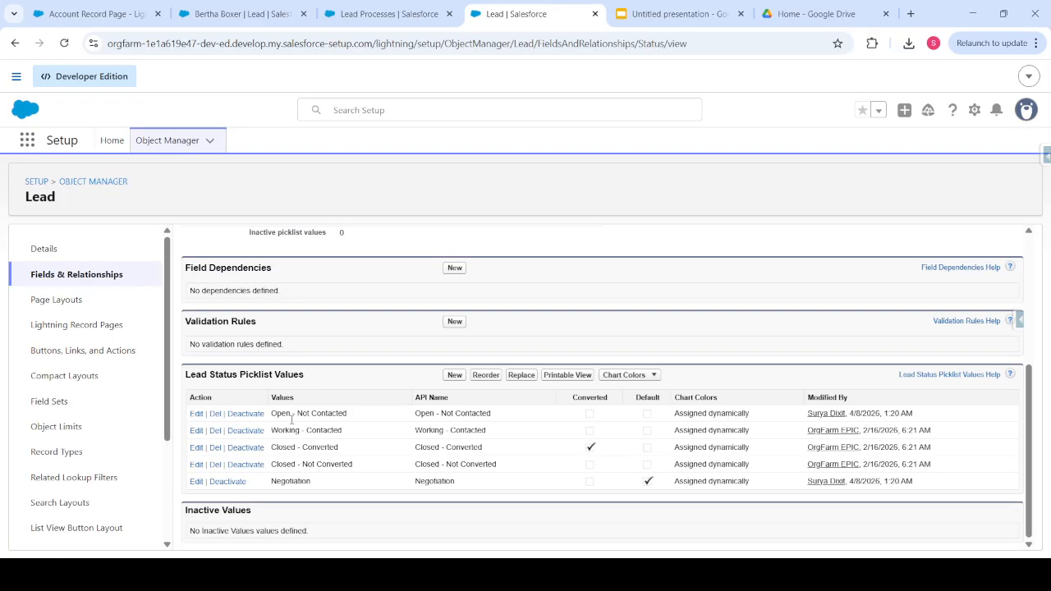
{"action": "left_click", "coordinate": [196, 415]}
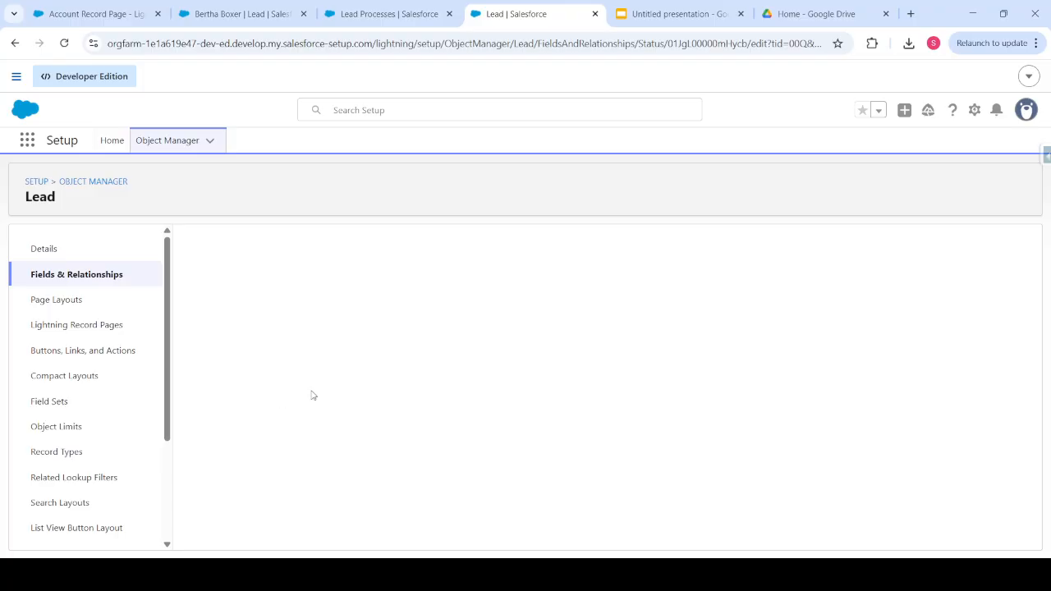
{"action": "left_click", "coordinate": [354, 375]}
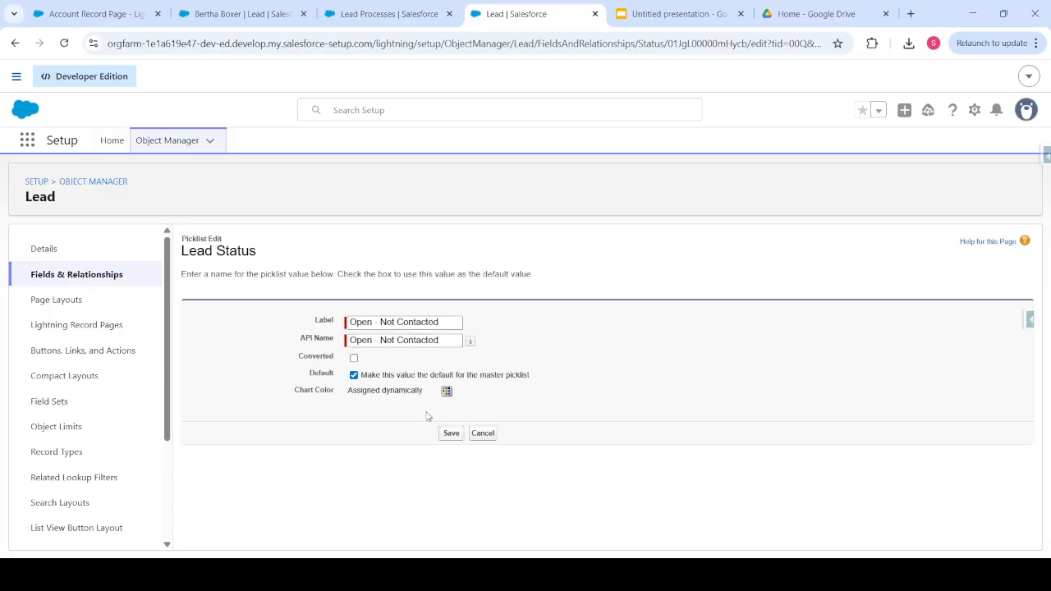
{"action": "left_click", "coordinate": [451, 434]}
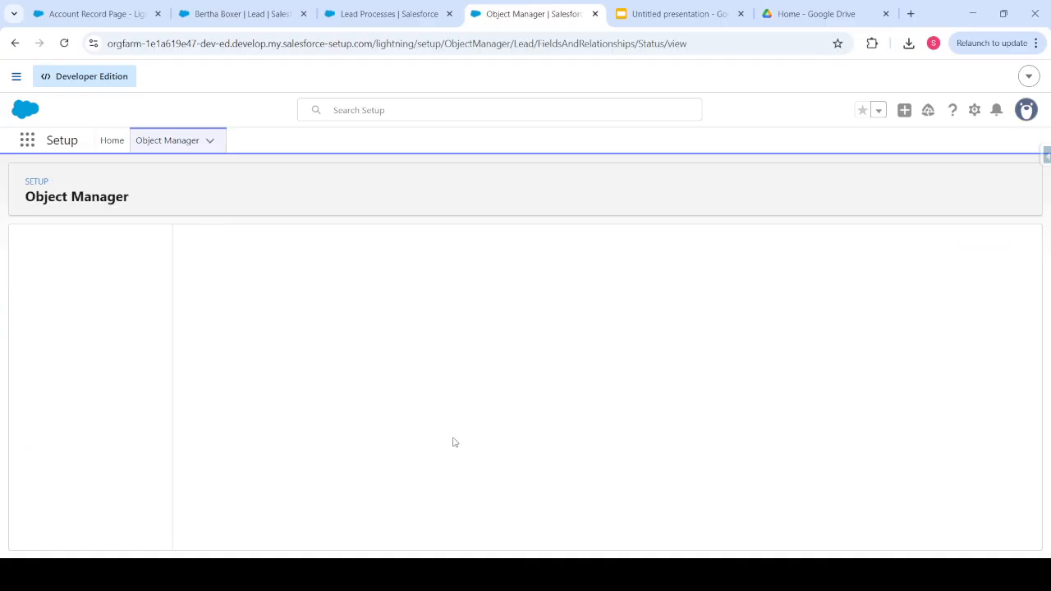
{"action": "scroll", "coordinate": [380, 436], "scroll_direction": "down", "scroll_amount": 3}
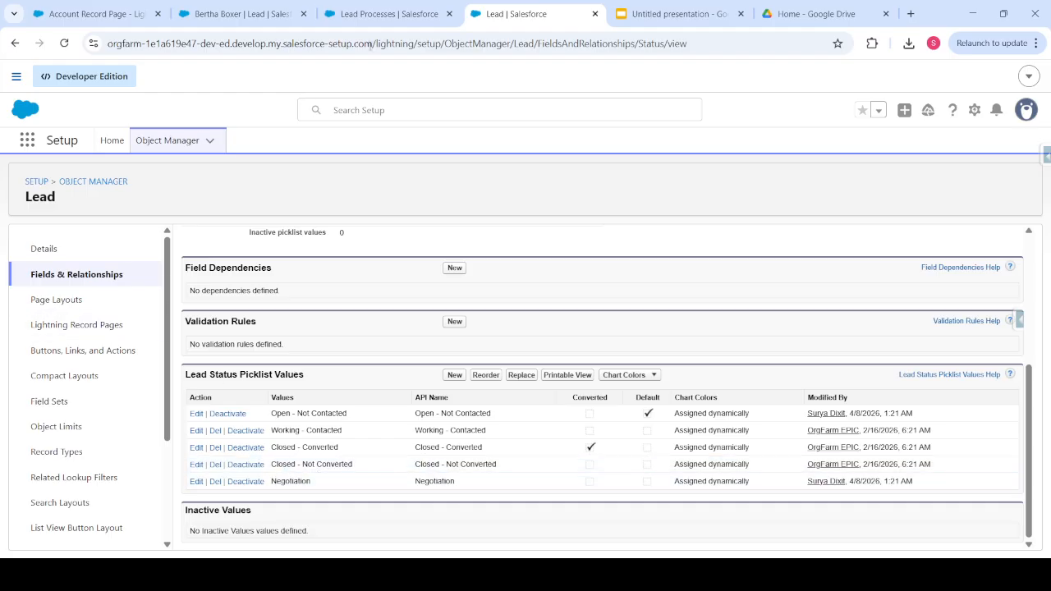
Create and save a second lead process named "B2C Lead Process" based on Master, leaving the description empty.
{"action": "left_click", "coordinate": [381, 25]}
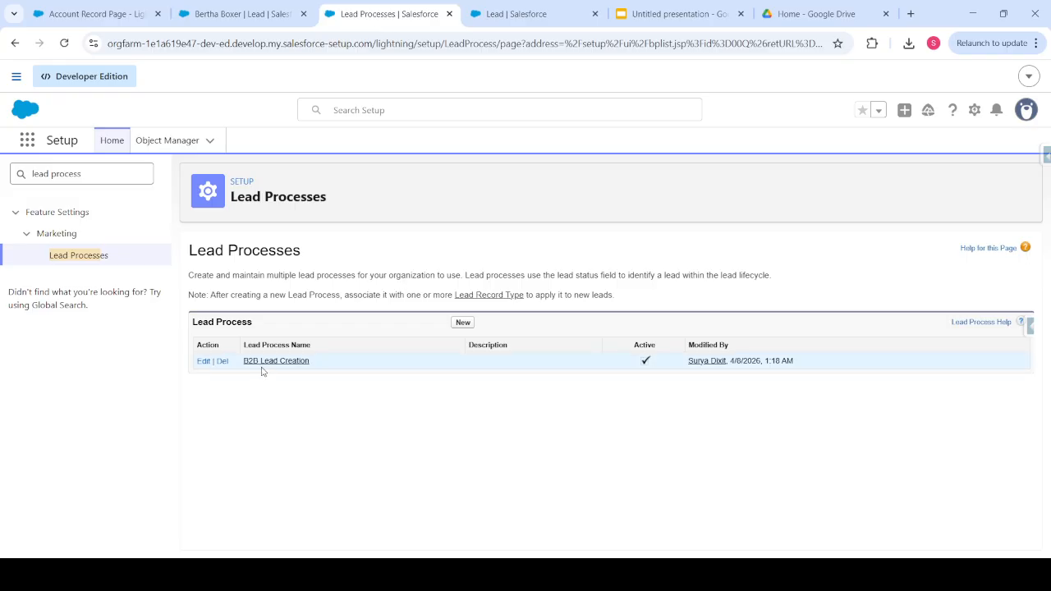
{"action": "left_click", "coordinate": [462, 322]}
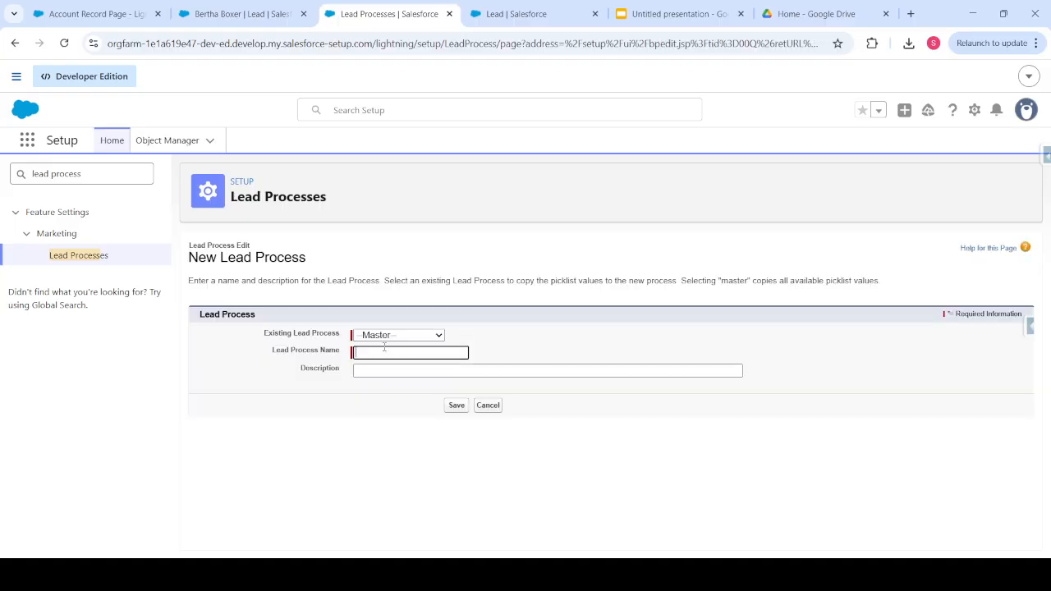
{"action": "type", "text": "B2C Lead Process"}
{"action": "left_click", "coordinate": [374, 371]}
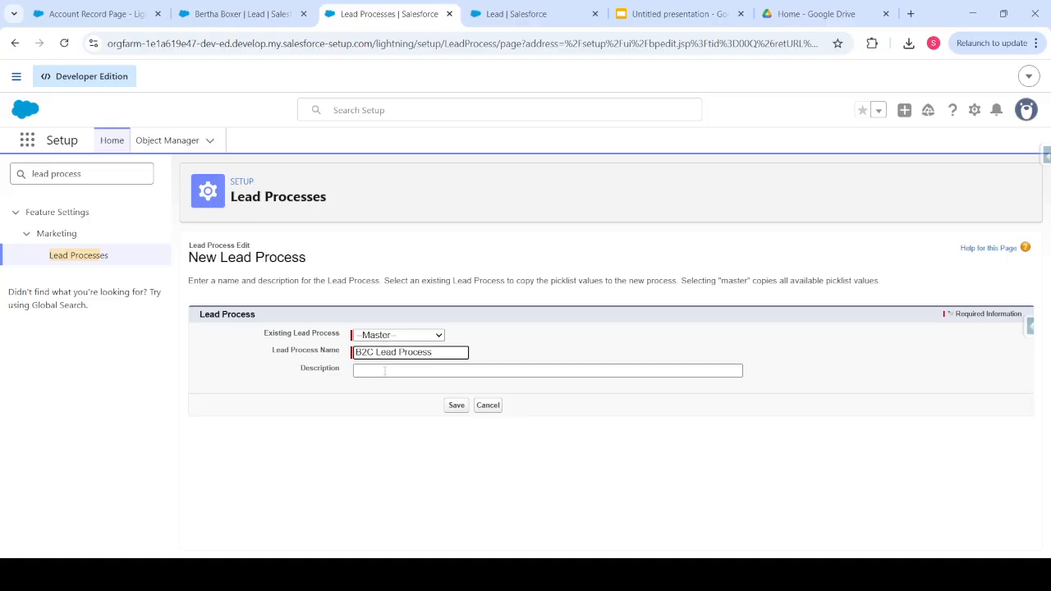
{"action": "left_click", "coordinate": [384, 372]}
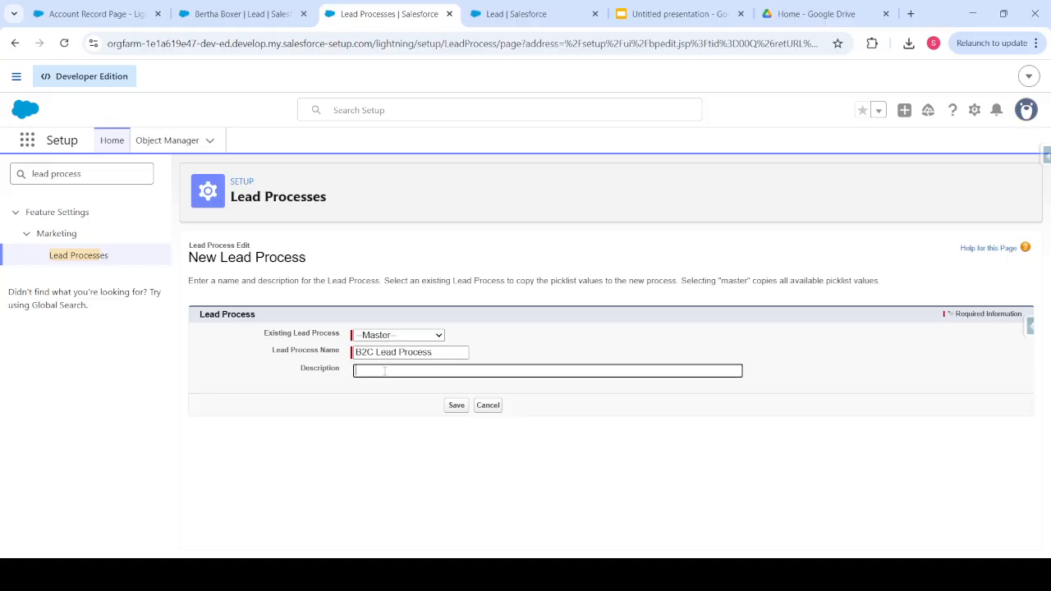
{"action": "left_click", "coordinate": [458, 411]}
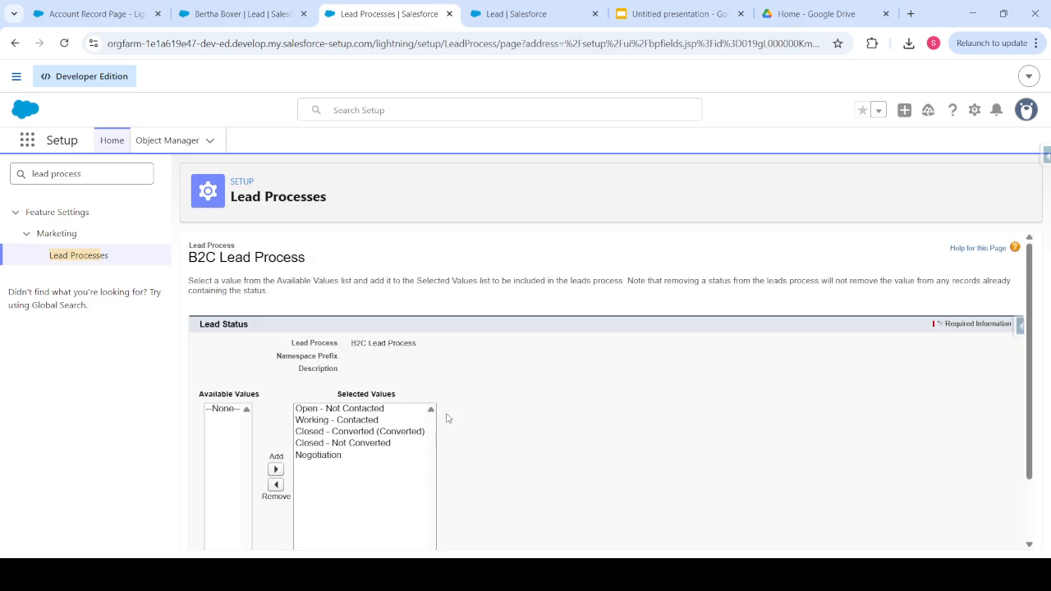
Save the B2C Lead Process with all Lead Status values selected and Open - Not Contacted as the default.
{"action": "left_click", "coordinate": [320, 457]}
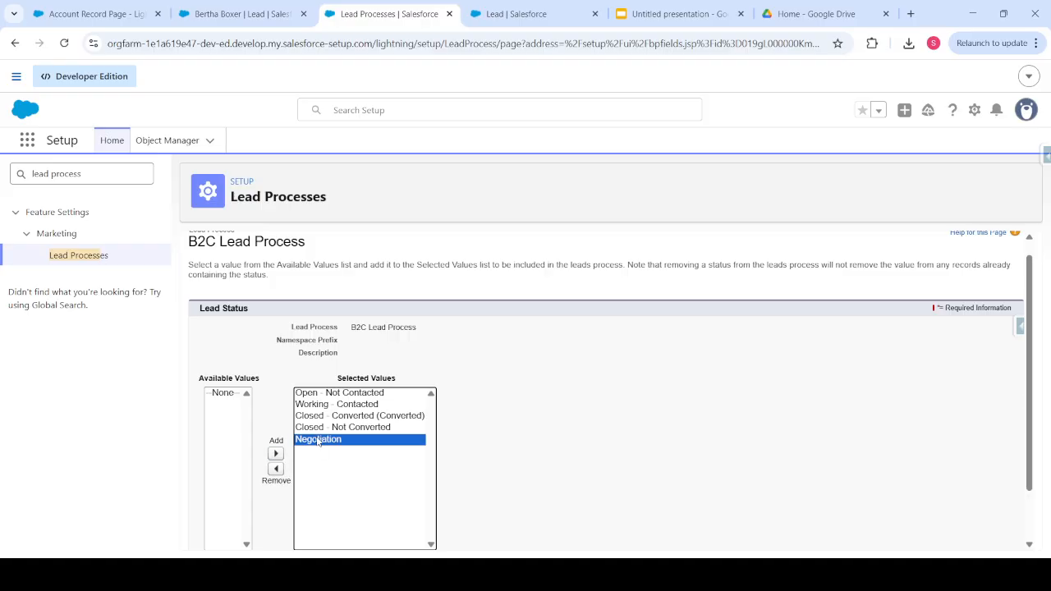
{"action": "scroll", "coordinate": [334, 425], "scroll_direction": "down", "scroll_amount": 2}
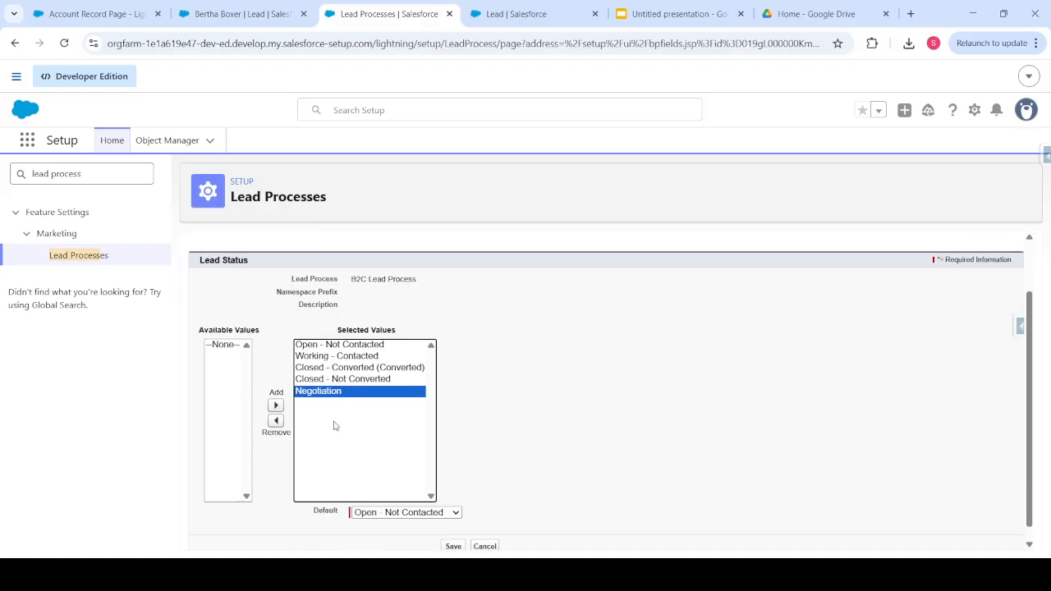
{"action": "left_click", "coordinate": [337, 354]}
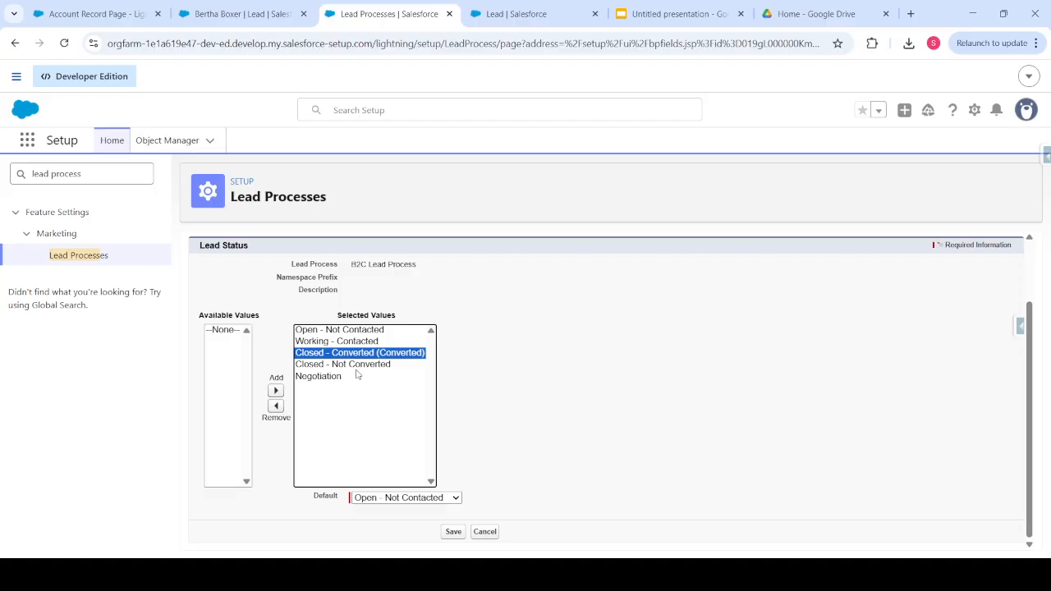
{"action": "left_click", "coordinate": [428, 498]}
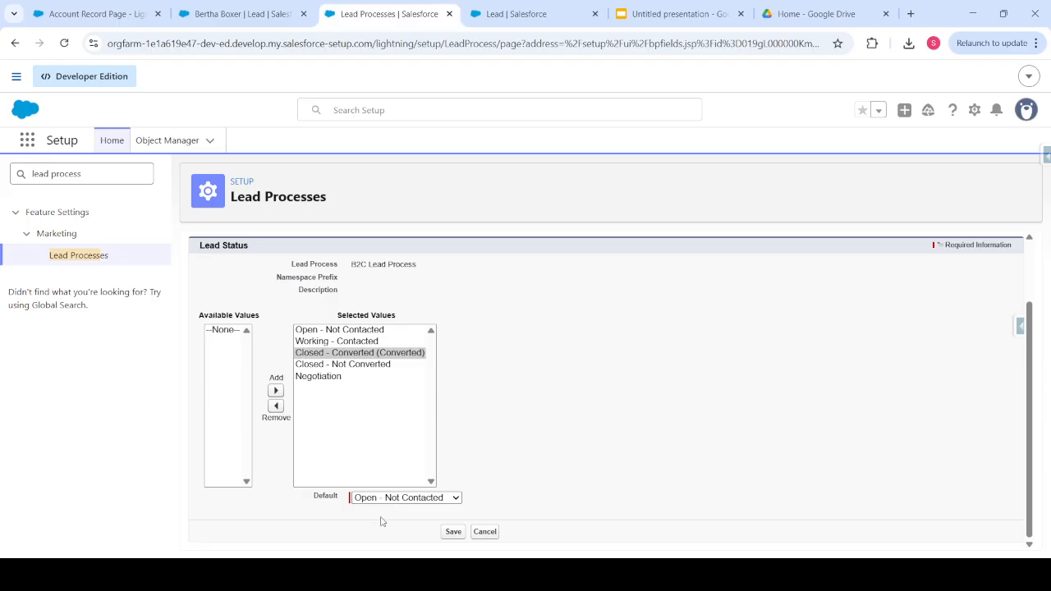
{"action": "left_click", "coordinate": [453, 532]}
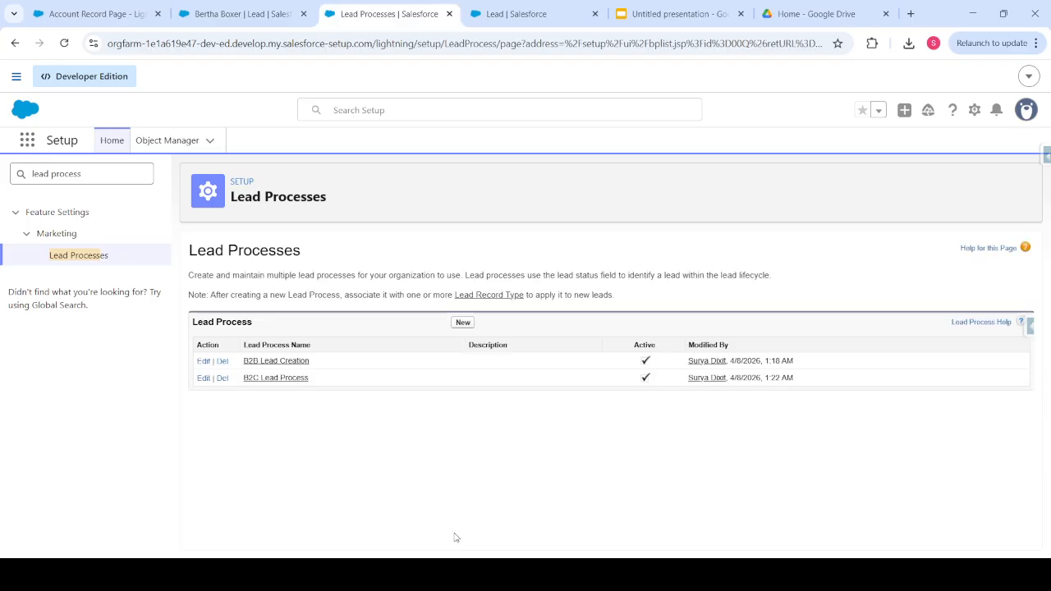
Start a new Lead record type based on Master, labelled "B2B Lead Process" with lead process B2B Lead Creation, and continue to page layout assignment.
{"action": "left_click", "coordinate": [92, 175]}
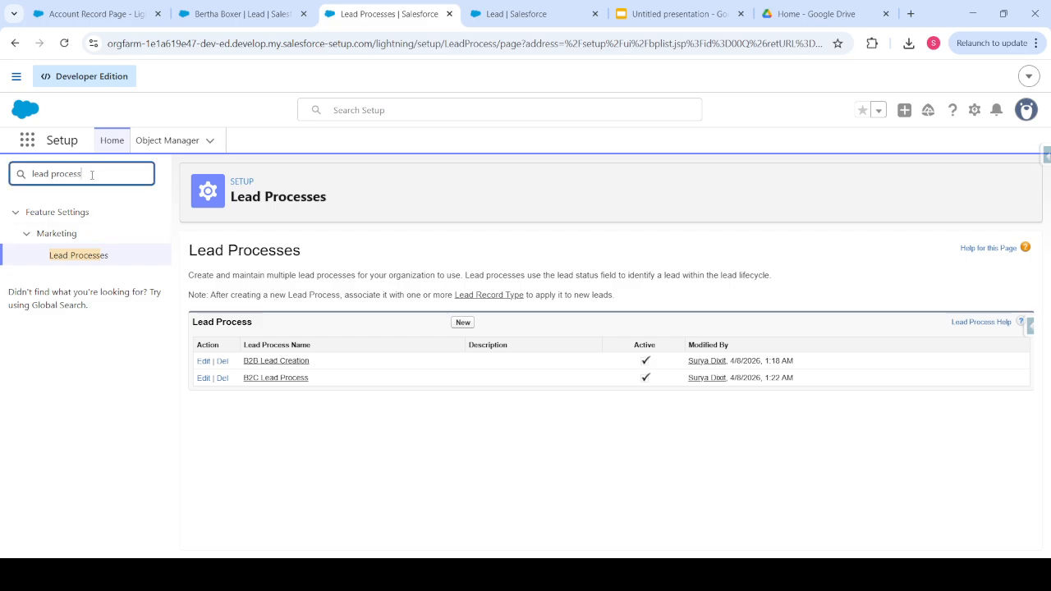
{"action": "left_click", "coordinate": [508, 18]}
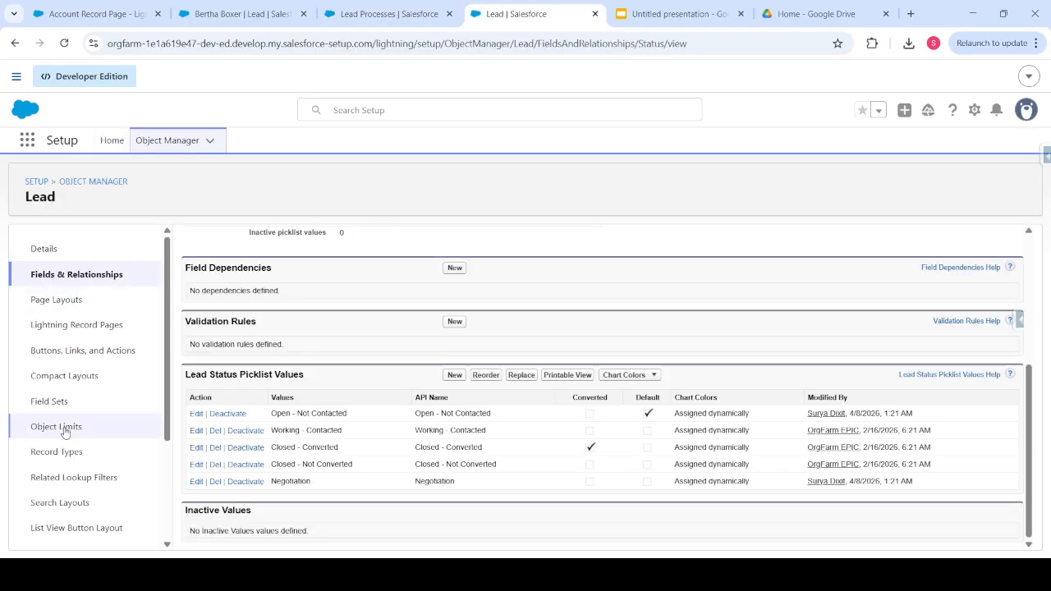
{"action": "left_click", "coordinate": [61, 459]}
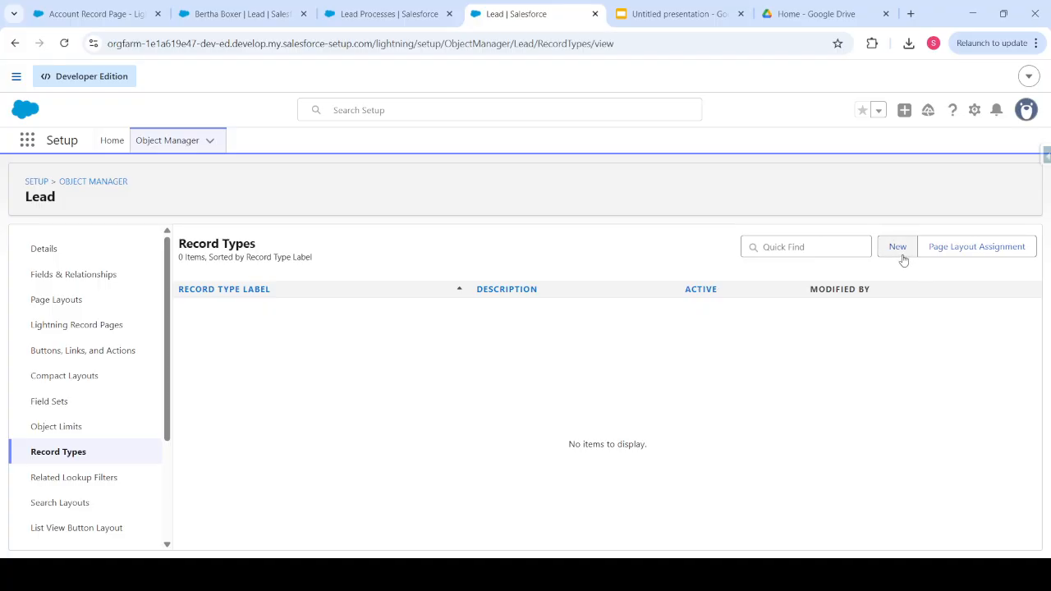
{"action": "left_click", "coordinate": [901, 253]}
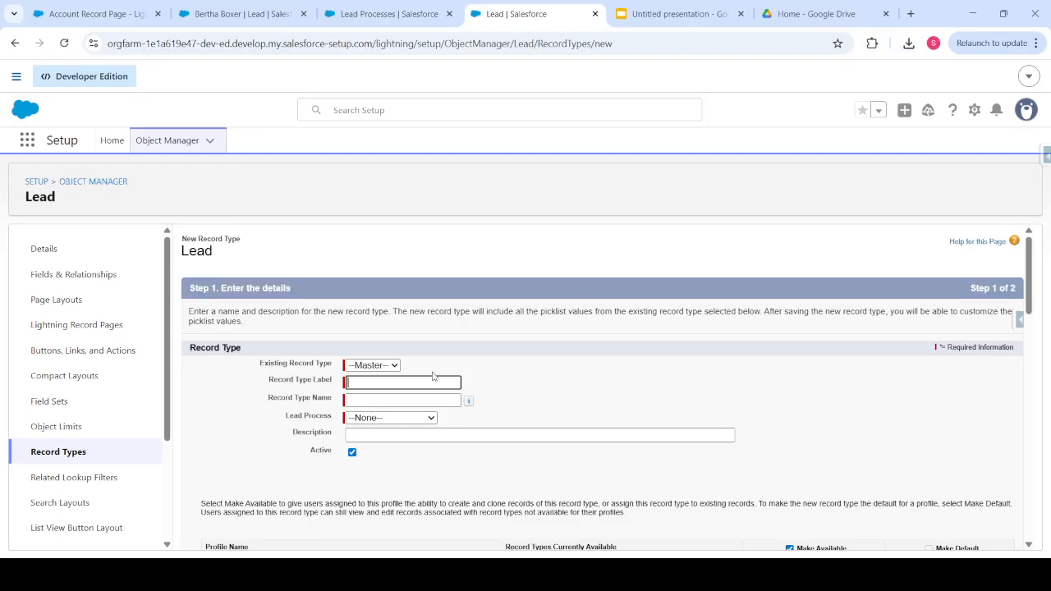
{"action": "left_click", "coordinate": [382, 366]}
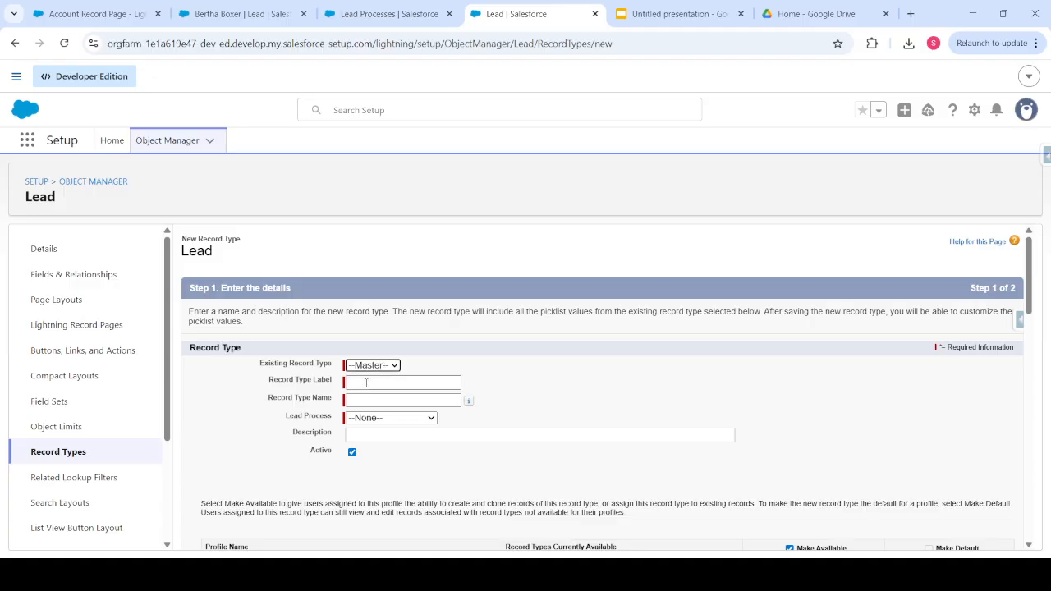
{"action": "left_click", "coordinate": [366, 383]}
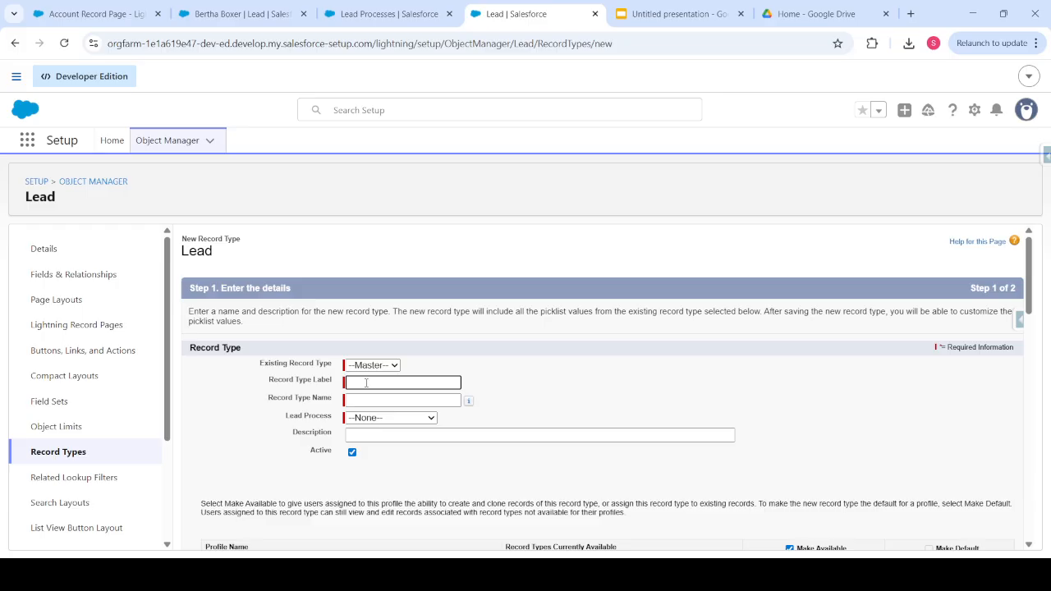
{"action": "type", "text": "B2B Lead Process"}
{"action": "key", "text": "Tab"}
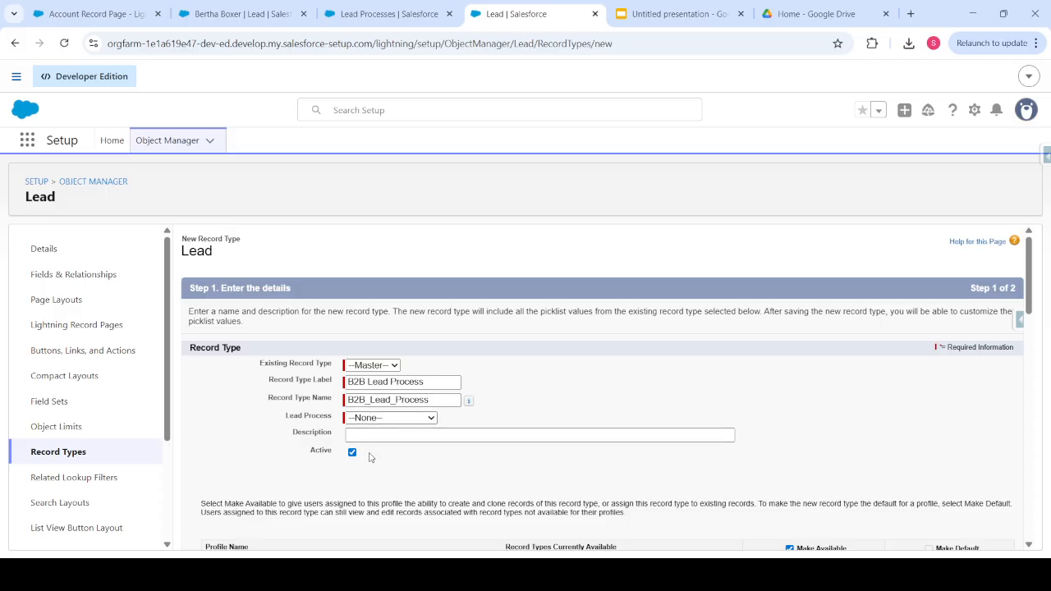
{"action": "key", "text": "Down"}
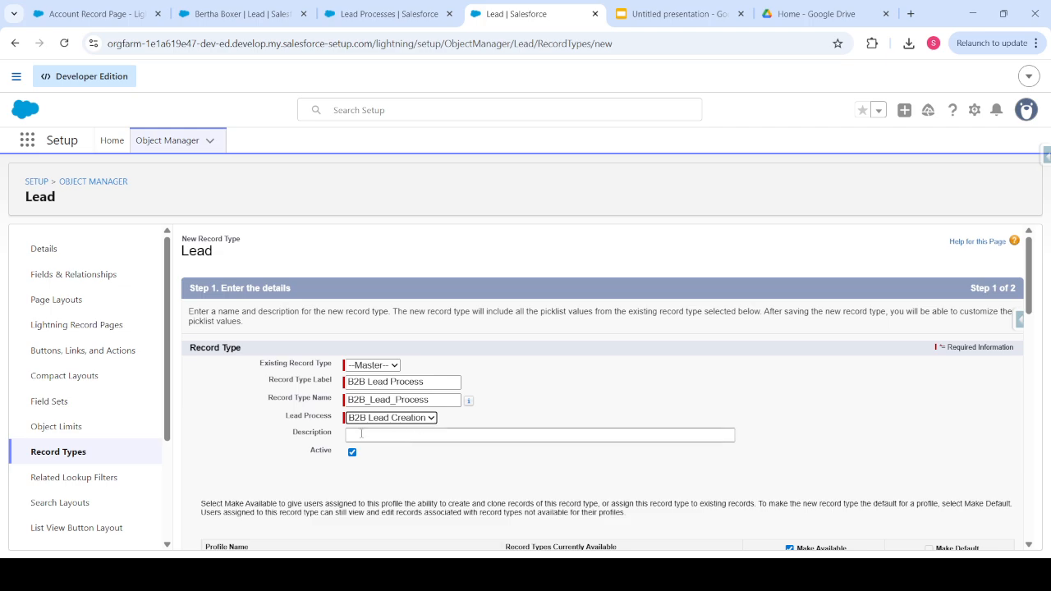
{"action": "scroll", "coordinate": [485, 435], "scroll_direction": "down", "scroll_amount": 5}
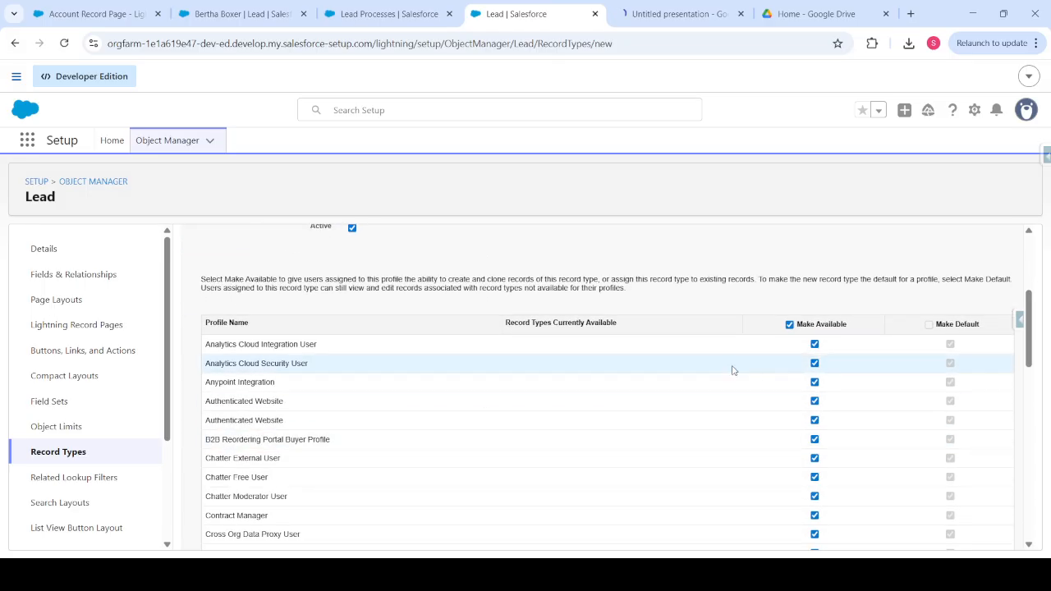
{"action": "scroll", "coordinate": [756, 425], "scroll_direction": "up", "scroll_amount": 5}
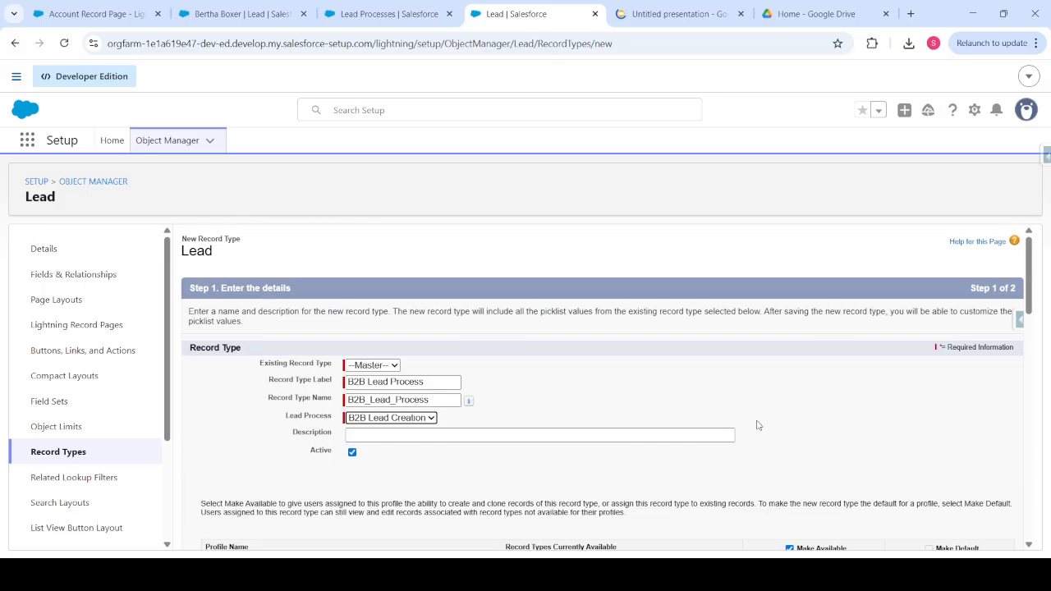
{"action": "scroll", "coordinate": [826, 433], "scroll_direction": "down", "scroll_amount": 10}
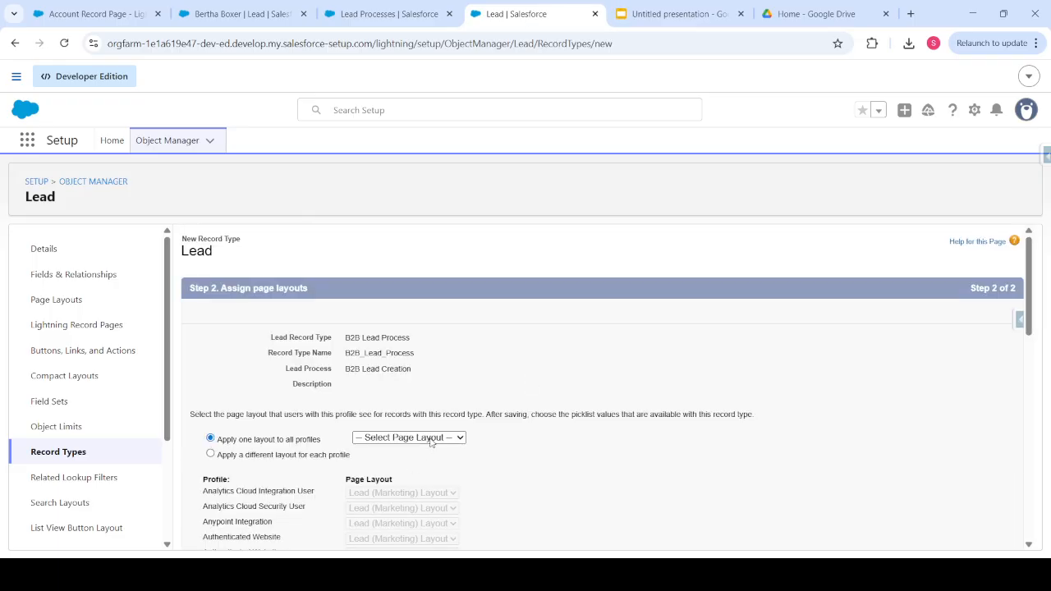
Apply Lead Layout to all profiles for the B2B Lead Process record type, then save it and begin another record type.
{"action": "left_click", "coordinate": [386, 523]}
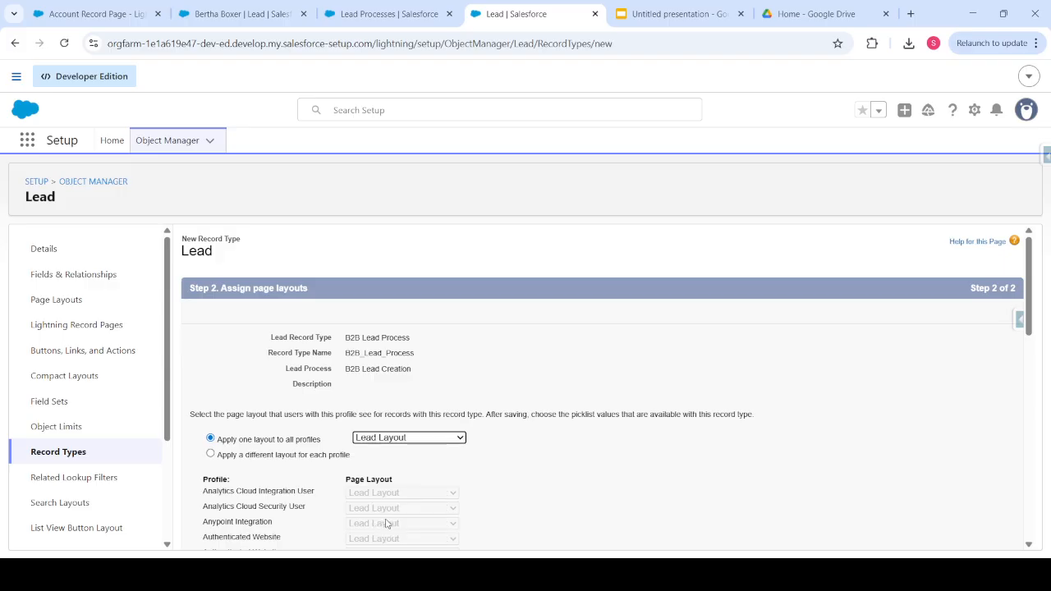
{"action": "scroll", "coordinate": [536, 453], "scroll_direction": "down", "scroll_amount": 2}
{"action": "scroll", "coordinate": [535, 453], "scroll_direction": "down", "scroll_amount": 5}
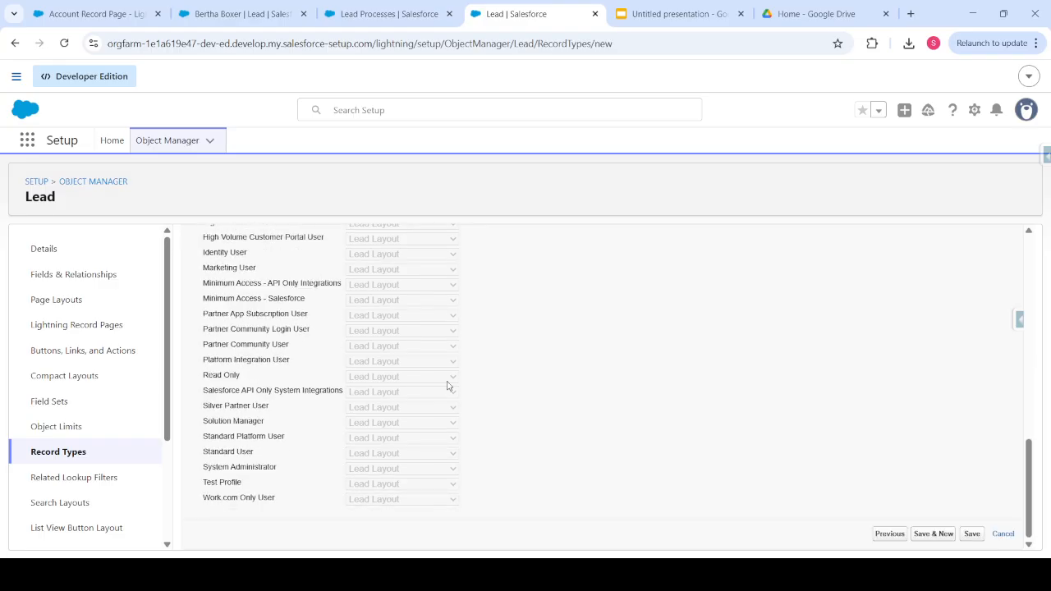
{"action": "scroll", "coordinate": [332, 376], "scroll_direction": "up", "scroll_amount": 4}
{"action": "scroll", "coordinate": [333, 376], "scroll_direction": "up", "scroll_amount": 3}
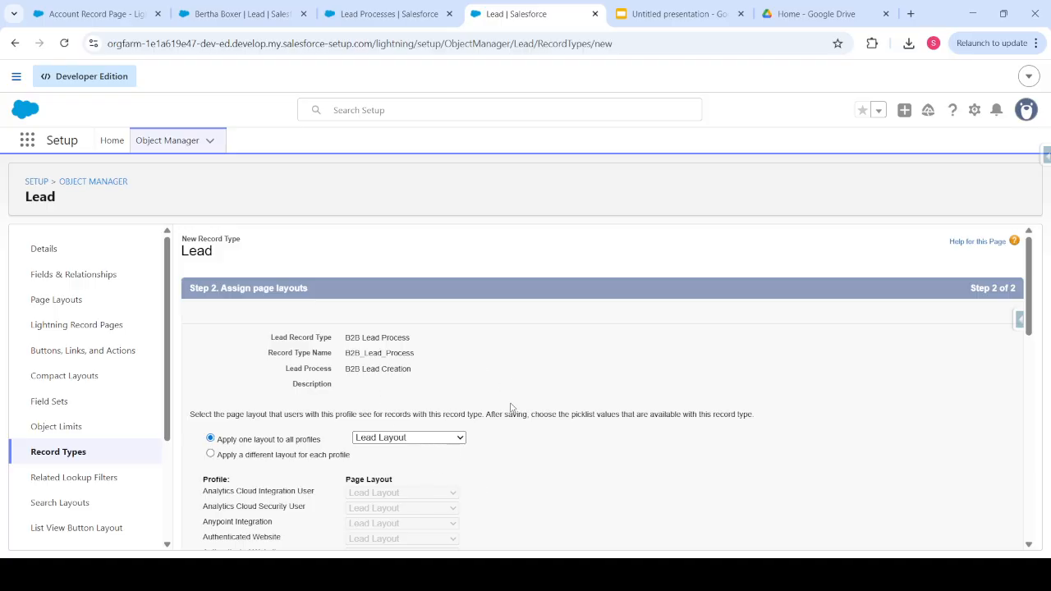
{"action": "scroll", "coordinate": [610, 390], "scroll_direction": "down", "scroll_amount": 2}
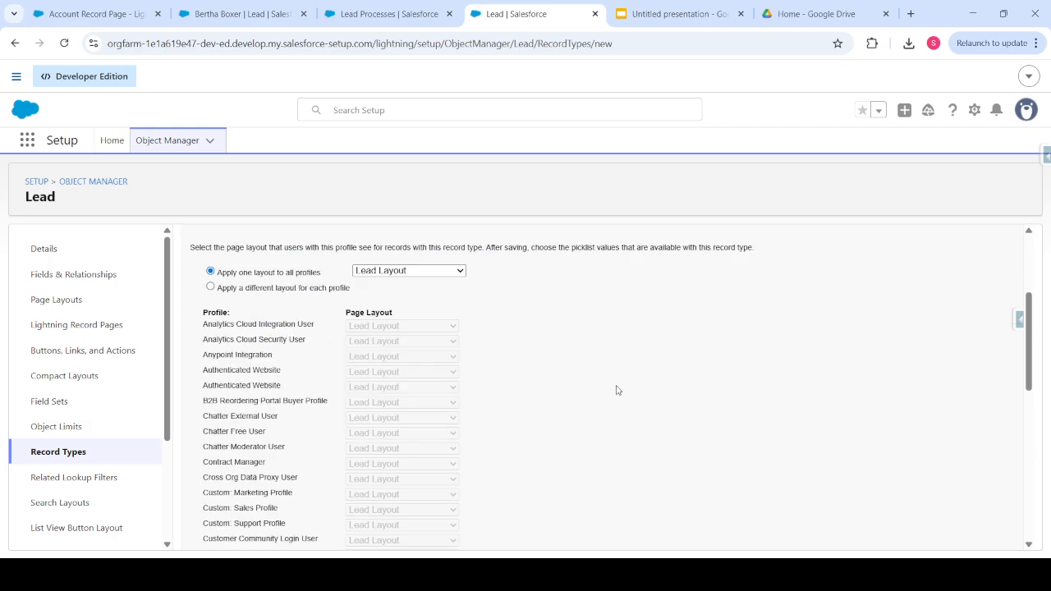
{"action": "scroll", "coordinate": [610, 390], "scroll_direction": "up", "scroll_amount": 1}
{"action": "scroll", "coordinate": [618, 391], "scroll_direction": "down", "scroll_amount": 7}
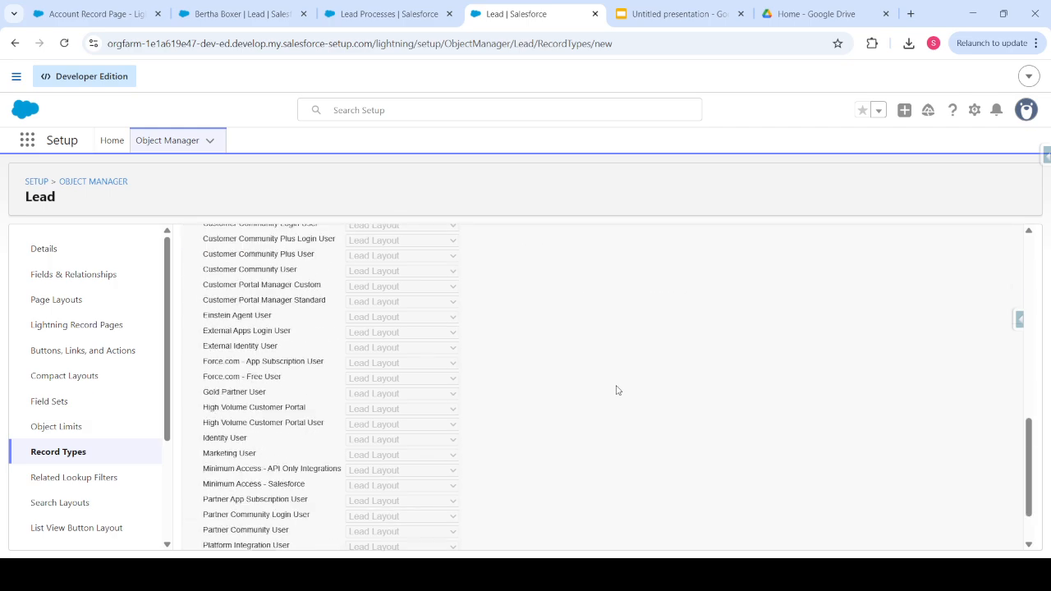
{"action": "scroll", "coordinate": [689, 391], "scroll_direction": "up", "scroll_amount": 3}
{"action": "scroll", "coordinate": [689, 391], "scroll_direction": "up", "scroll_amount": 5}
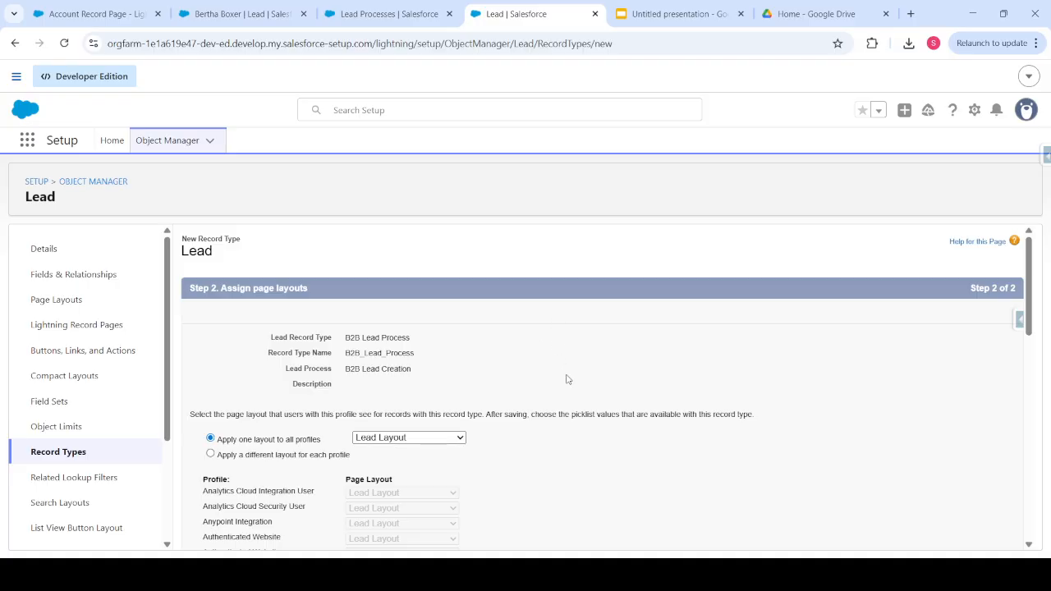
{"action": "scroll", "coordinate": [771, 439], "scroll_direction": "down", "scroll_amount": 10}
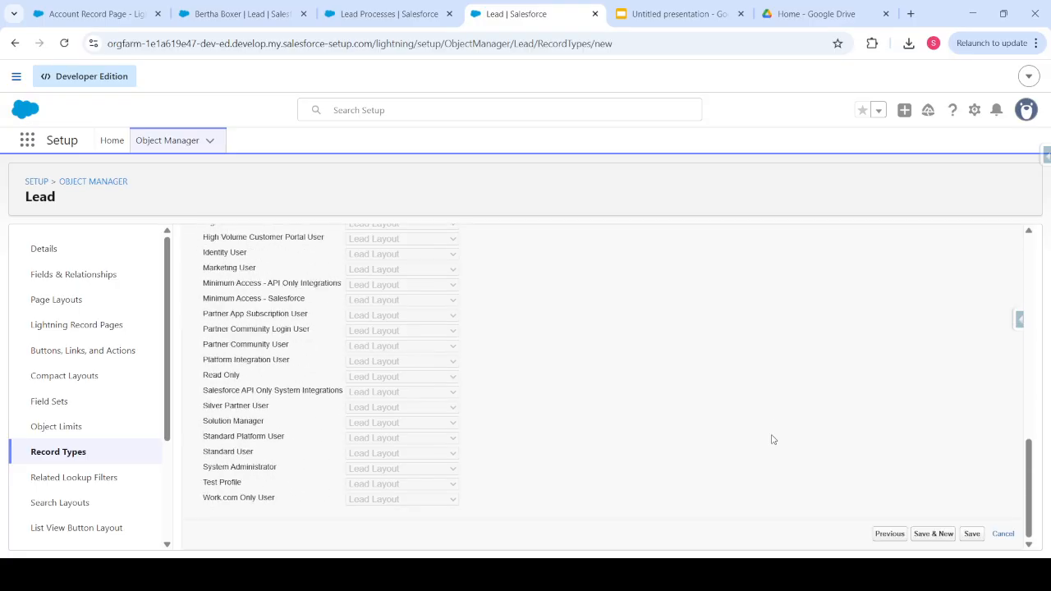
{"action": "scroll", "coordinate": [717, 413], "scroll_direction": "up", "scroll_amount": 5}
{"action": "scroll", "coordinate": [717, 413], "scroll_direction": "up", "scroll_amount": 5}
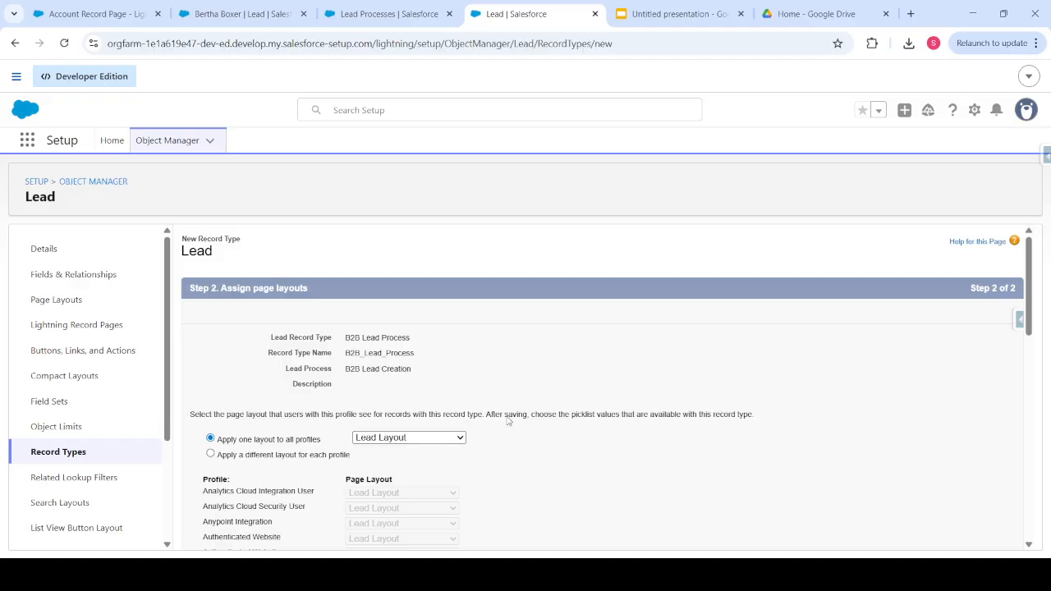
{"action": "scroll", "coordinate": [662, 411], "scroll_direction": "down", "scroll_amount": 10}
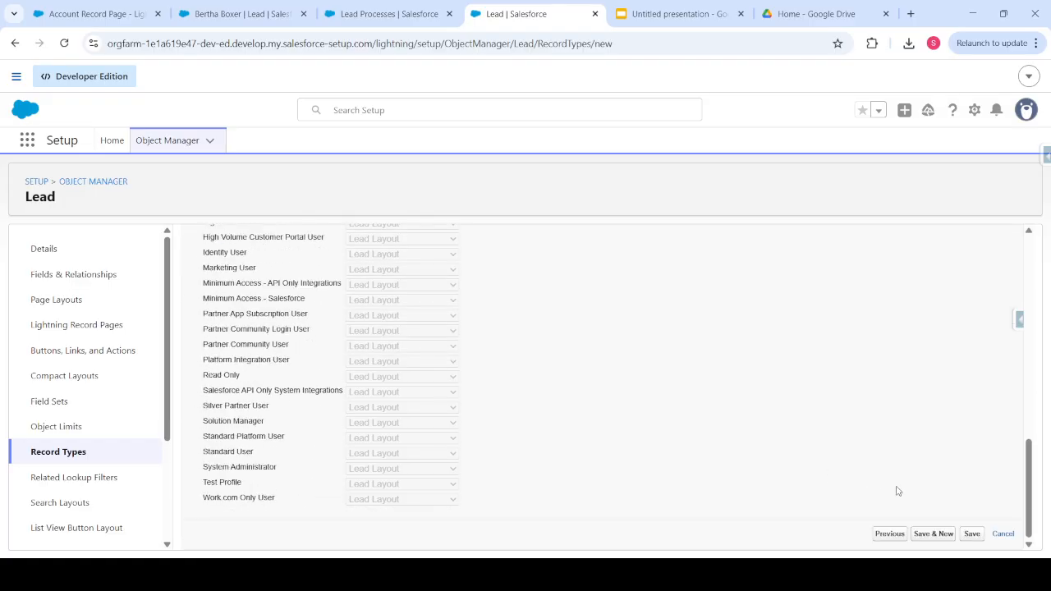
{"action": "left_click", "coordinate": [935, 539]}
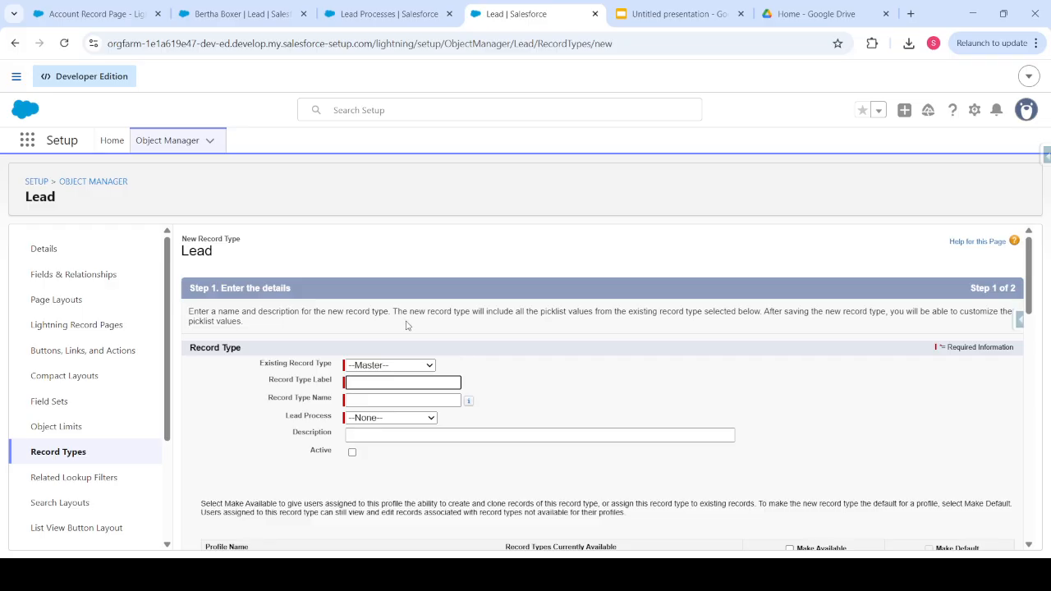
Define an active record type "B2C Lead Process" using the B2C Lead Process, make it available to all profiles, and continue to page layouts.
{"action": "type", "text": "B2C Lead Process"}
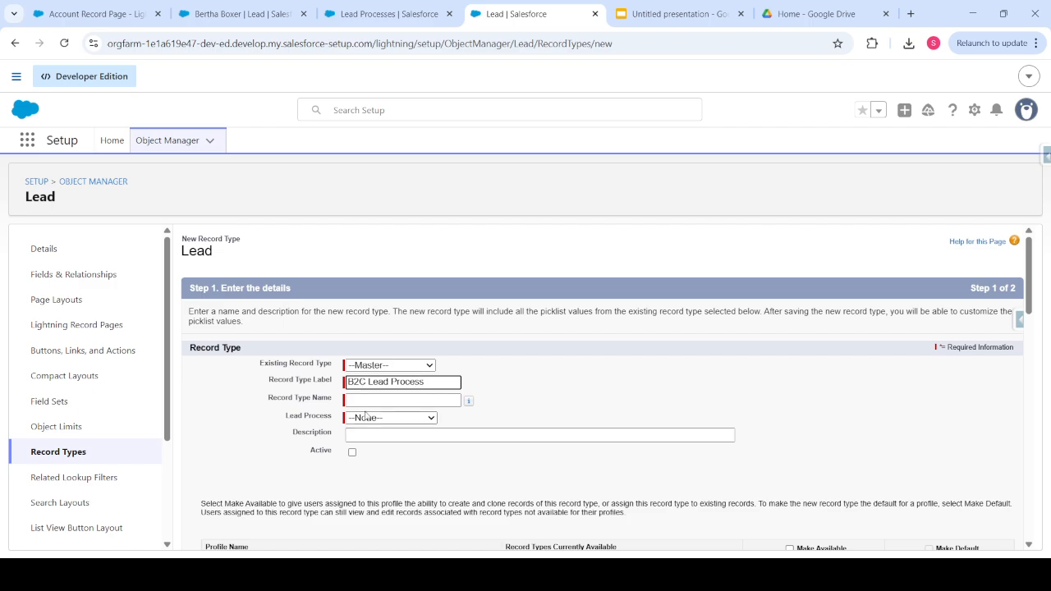
{"action": "key", "text": "Tab"}
{"action": "left_click", "coordinate": [351, 420]}
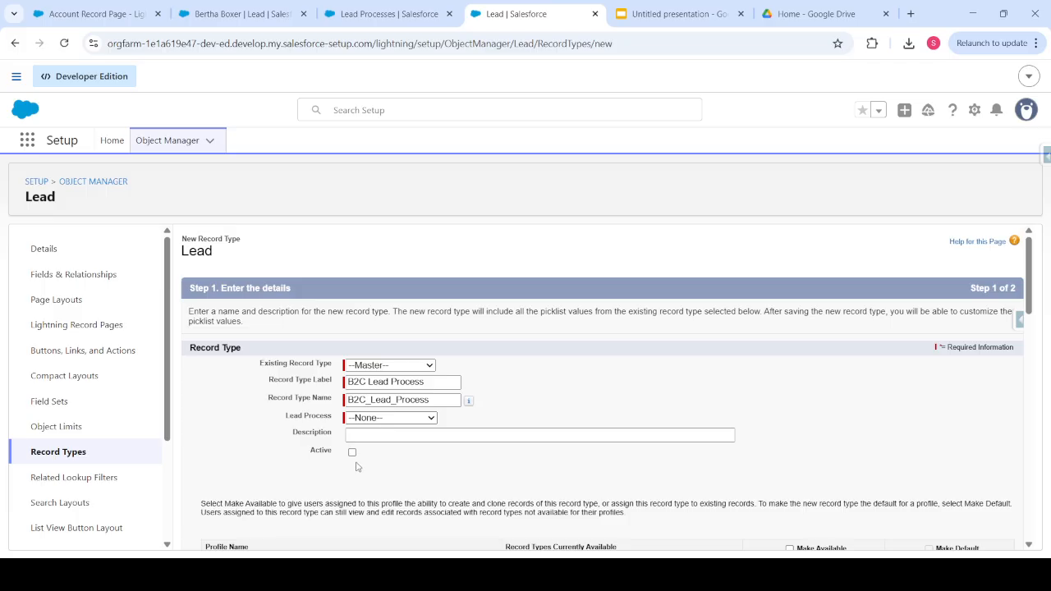
{"action": "left_click", "coordinate": [358, 465]}
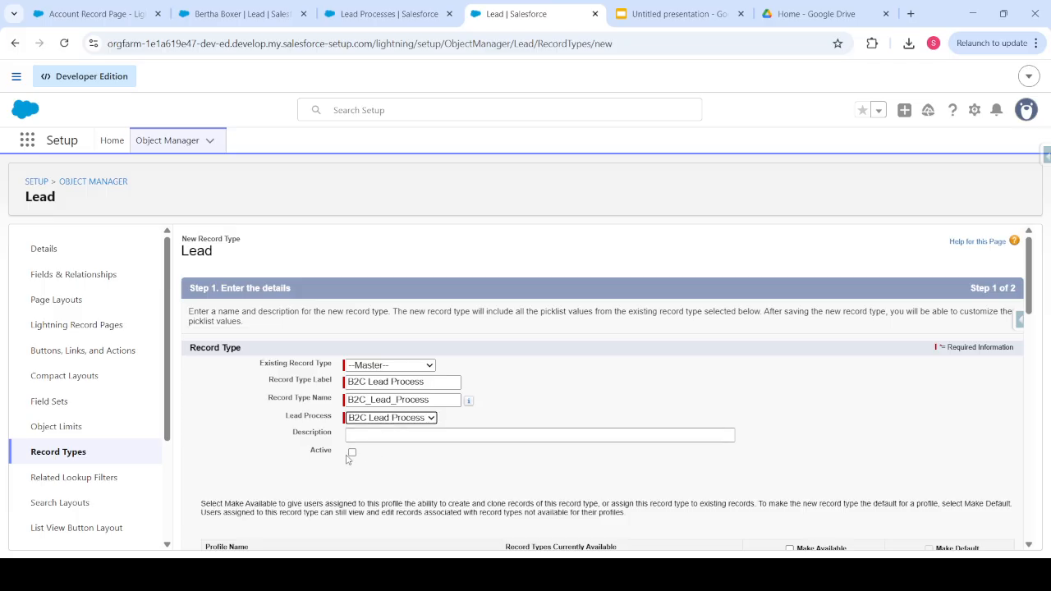
{"action": "left_click", "coordinate": [352, 452]}
{"action": "scroll", "coordinate": [446, 467], "scroll_direction": "down", "scroll_amount": 3}
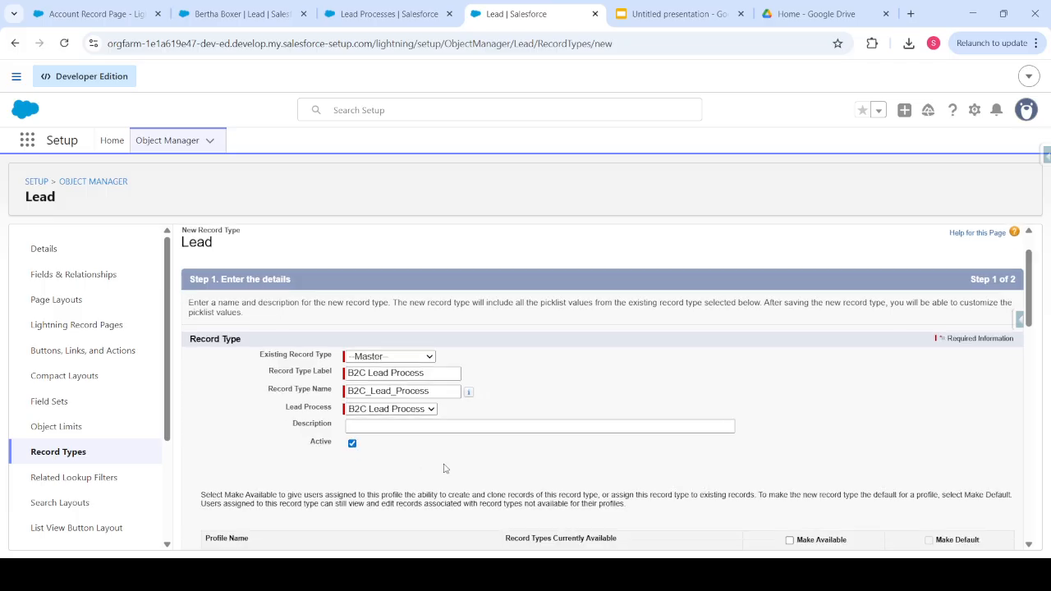
{"action": "left_click", "coordinate": [789, 320]}
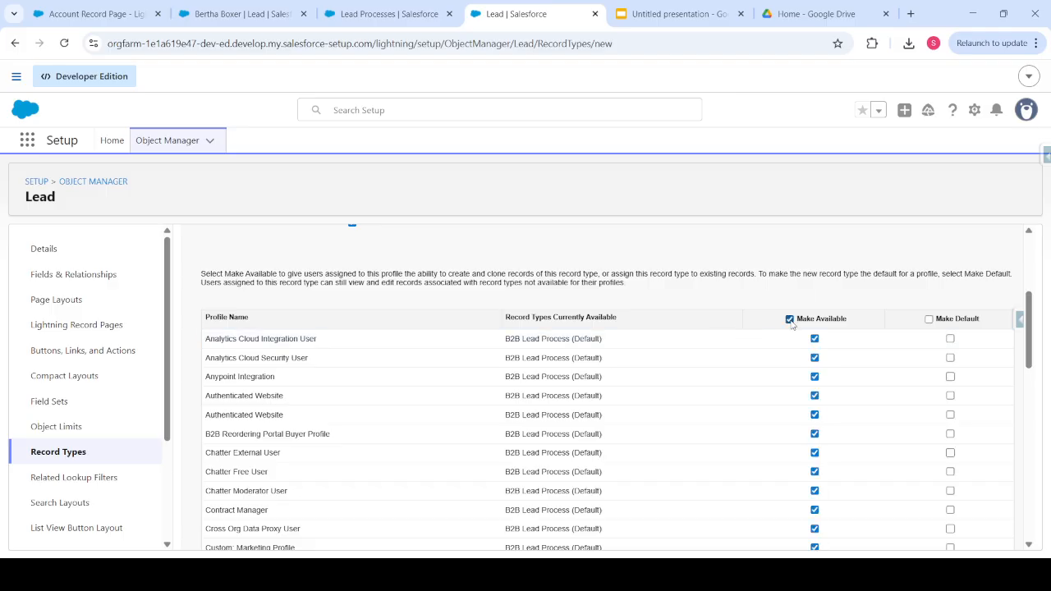
{"action": "scroll", "coordinate": [792, 324], "scroll_direction": "down", "scroll_amount": 10}
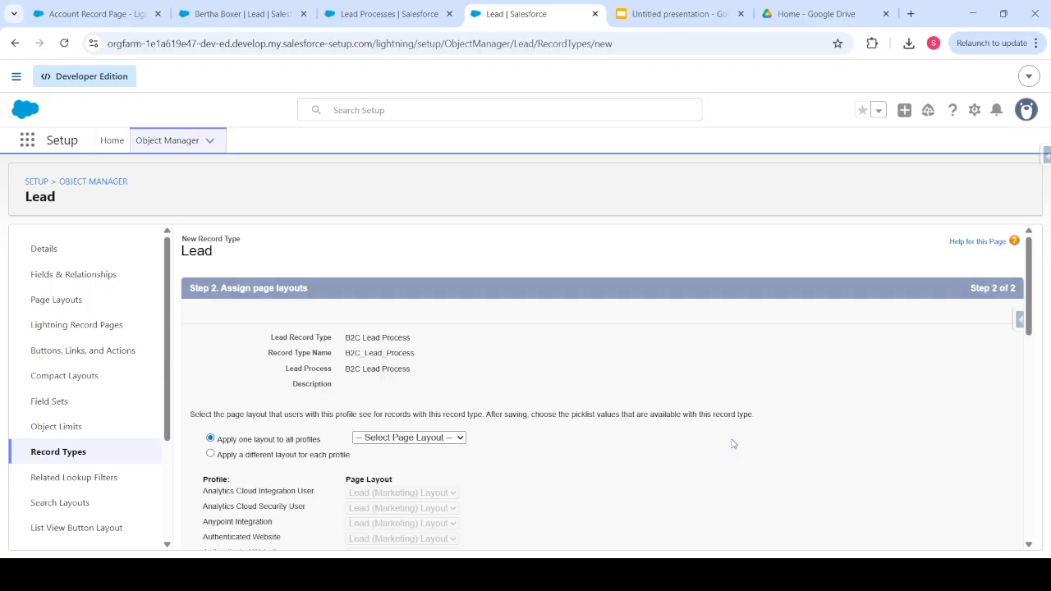
Apply Lead Layout to all profiles for the B2C Lead Process record type and save it.
{"action": "left_click", "coordinate": [434, 443]}
{"action": "left_click", "coordinate": [385, 523]}
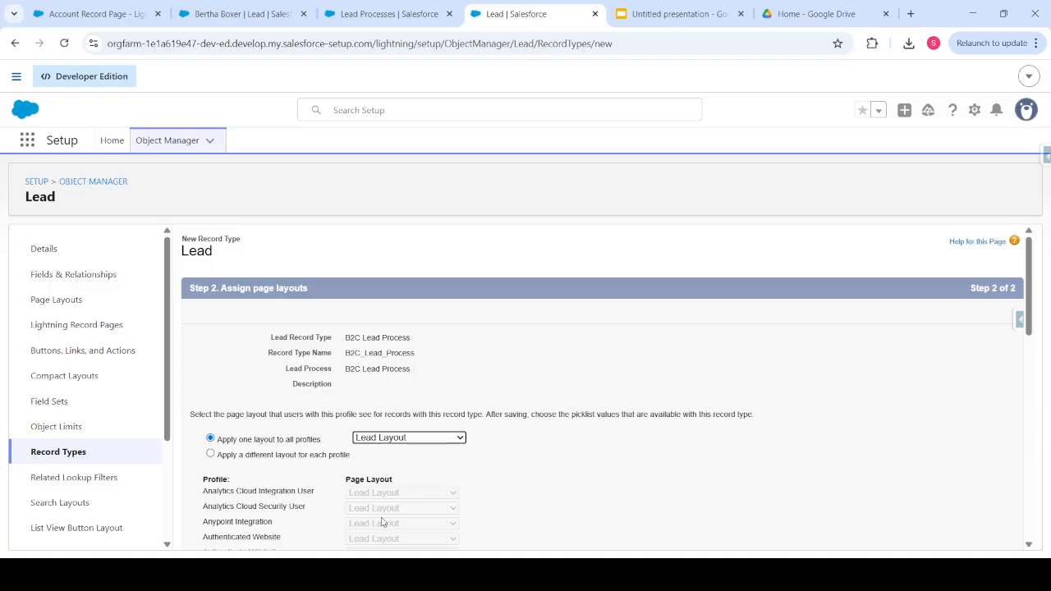
{"action": "scroll", "coordinate": [643, 486], "scroll_direction": "down", "scroll_amount": 10}
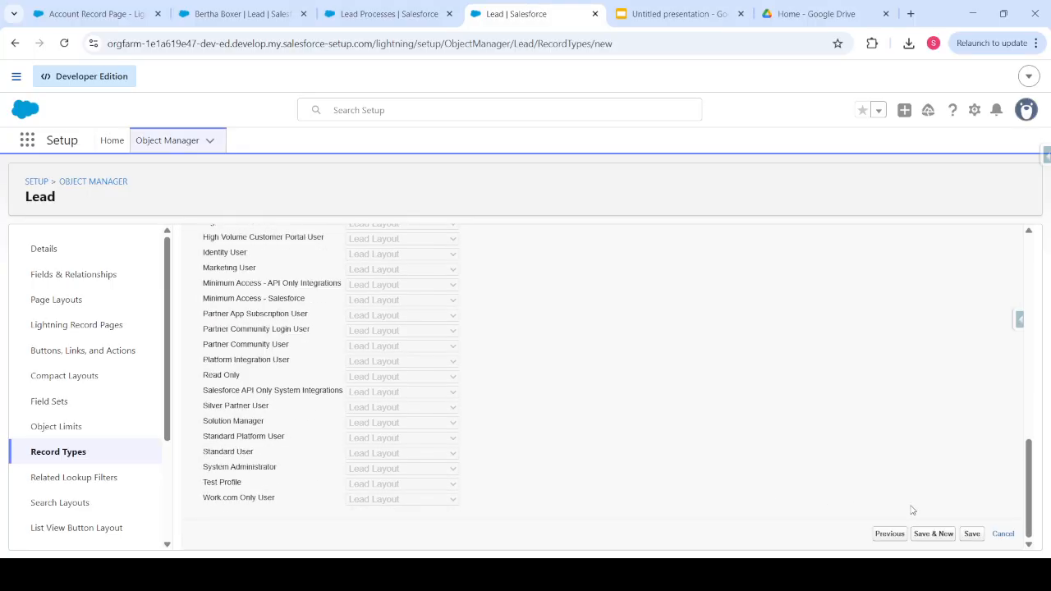
{"action": "left_click", "coordinate": [971, 535]}
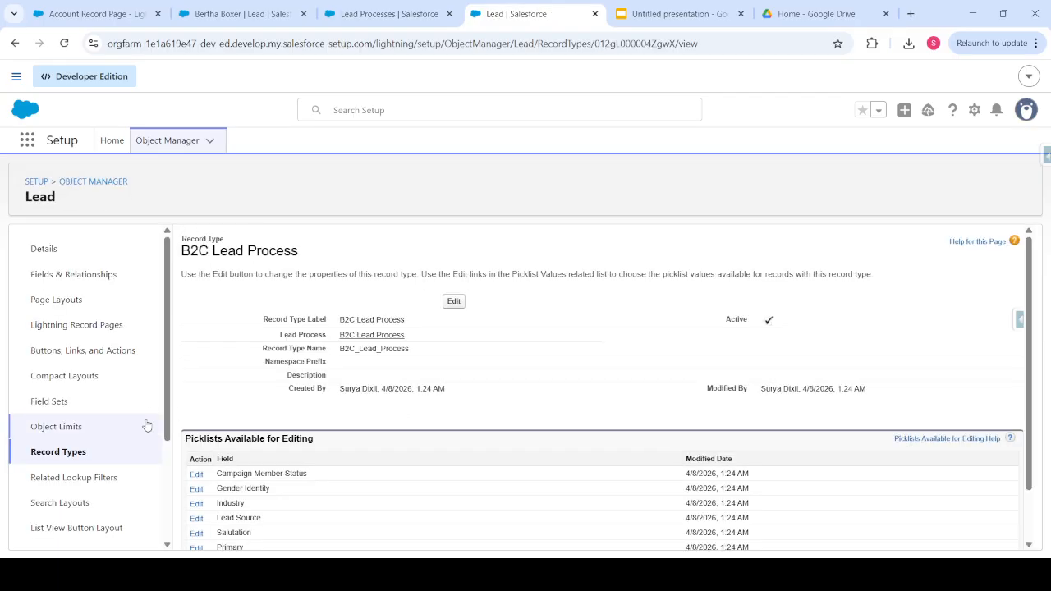
Show the Lead object's record types list, switch to the Sales app, reload the open lead page and open the Leads list.
{"action": "left_click", "coordinate": [76, 457]}
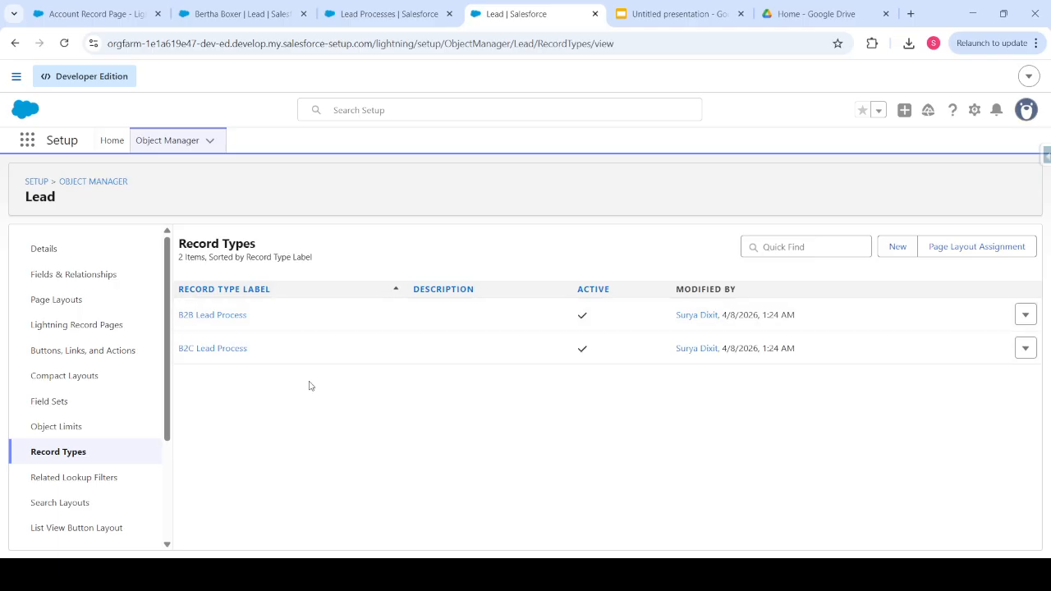
{"action": "left_click", "coordinate": [379, 20]}
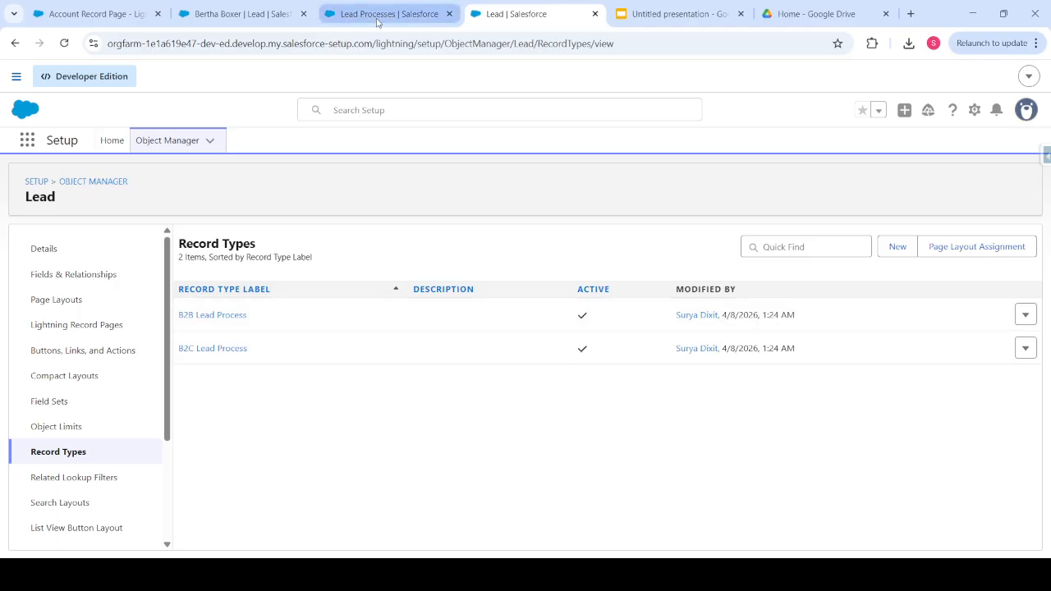
{"action": "left_click", "coordinate": [259, 16]}
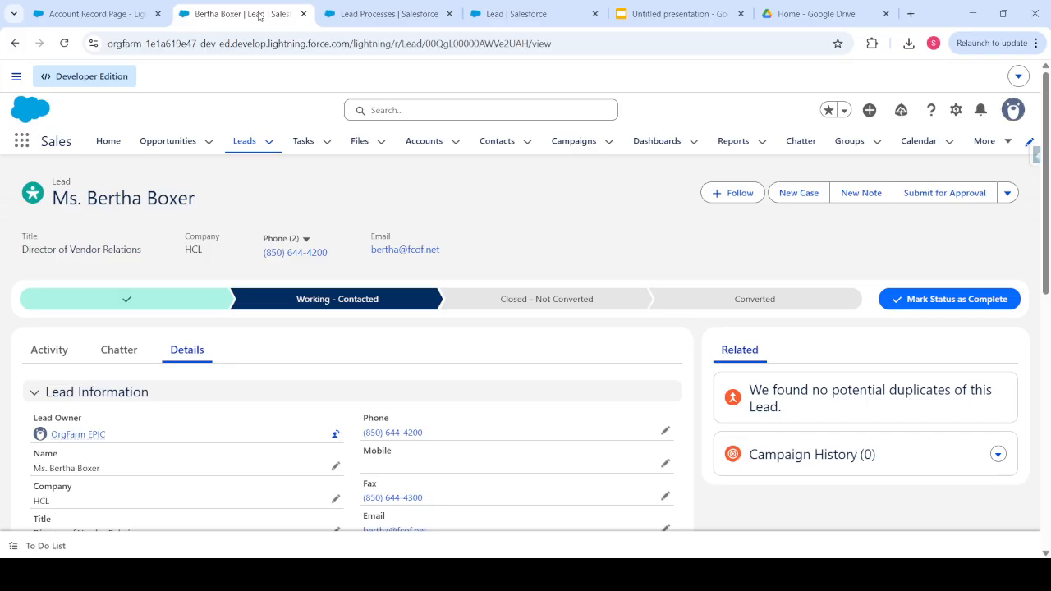
{"action": "left_click", "coordinate": [65, 44]}
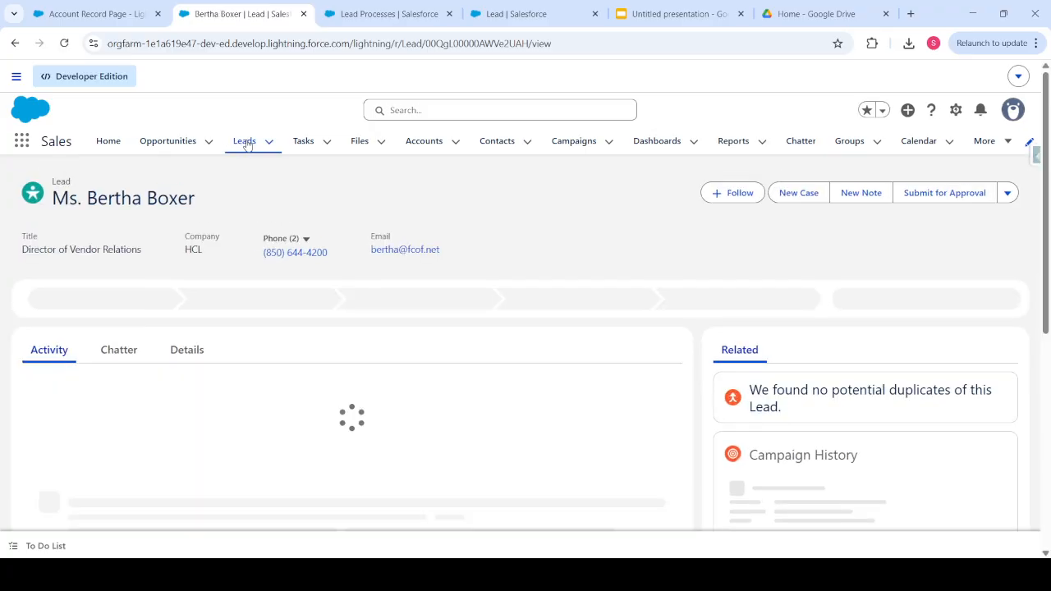
{"action": "left_click", "coordinate": [245, 141]}
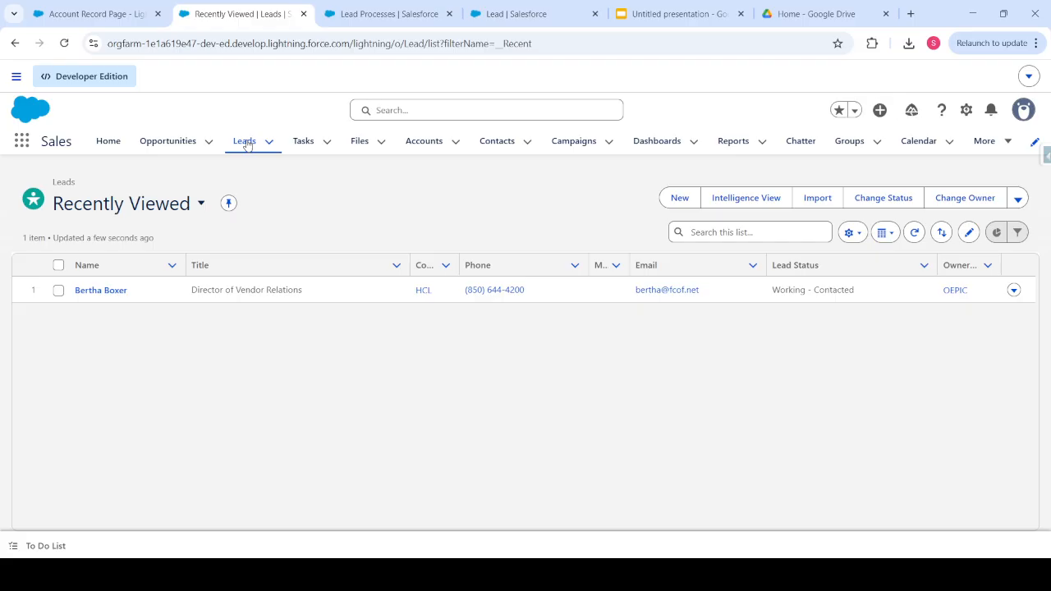
Start a new lead with the B2B Lead Process record type, entering salutation Mr., first name B2B and last name Lead.
{"action": "left_click", "coordinate": [680, 198]}
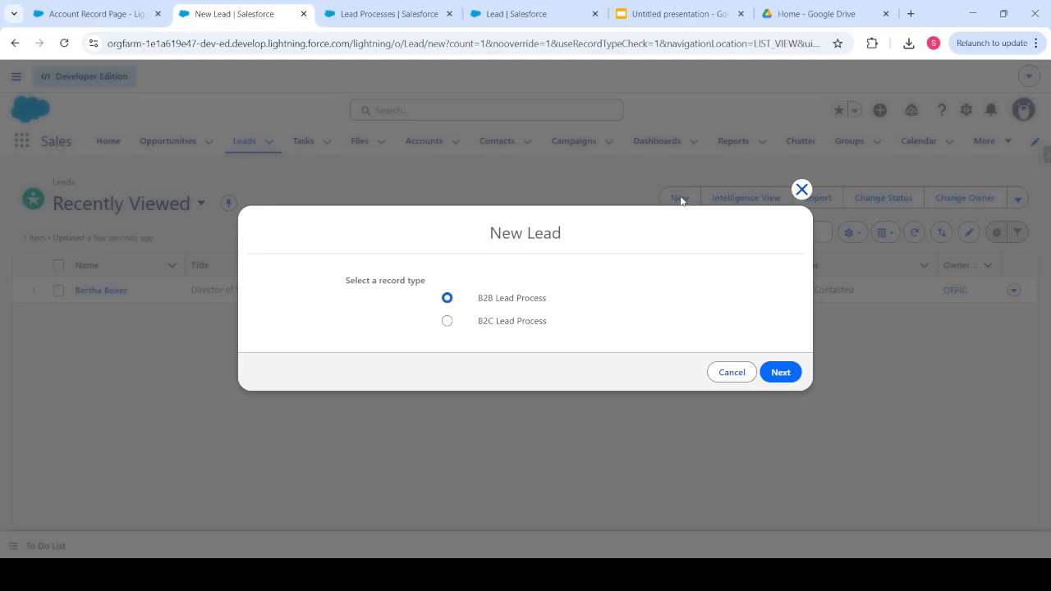
{"action": "left_click", "coordinate": [781, 372]}
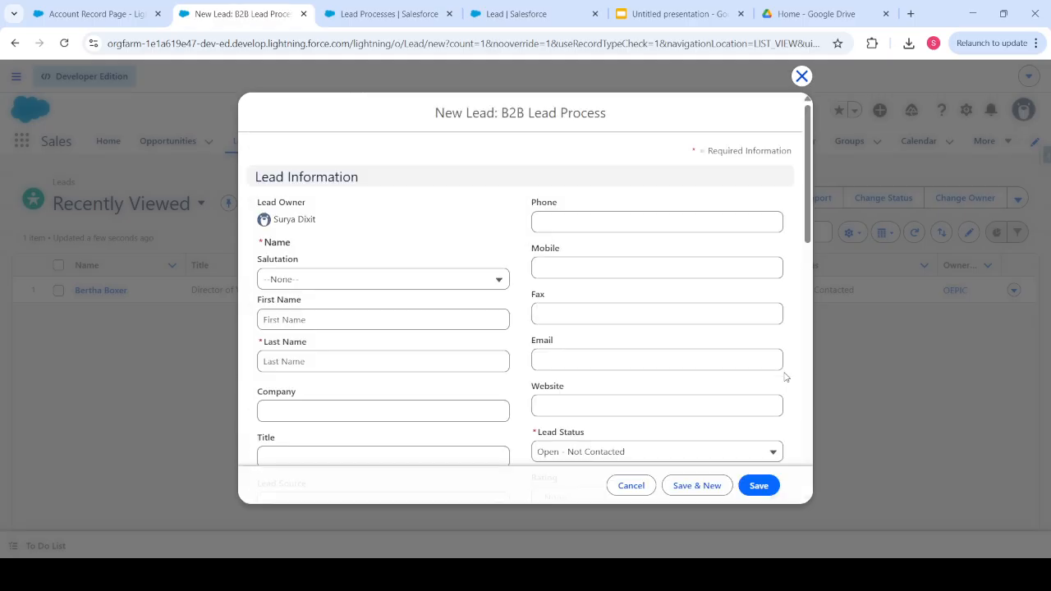
{"action": "left_click", "coordinate": [373, 280]}
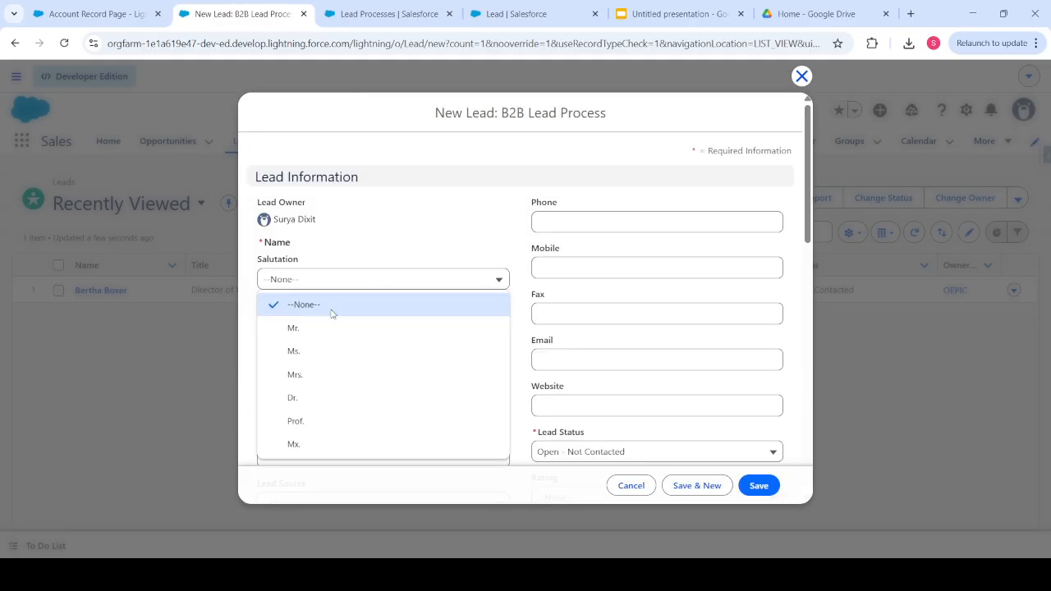
{"action": "left_click", "coordinate": [312, 333]}
{"action": "left_click", "coordinate": [302, 322]}
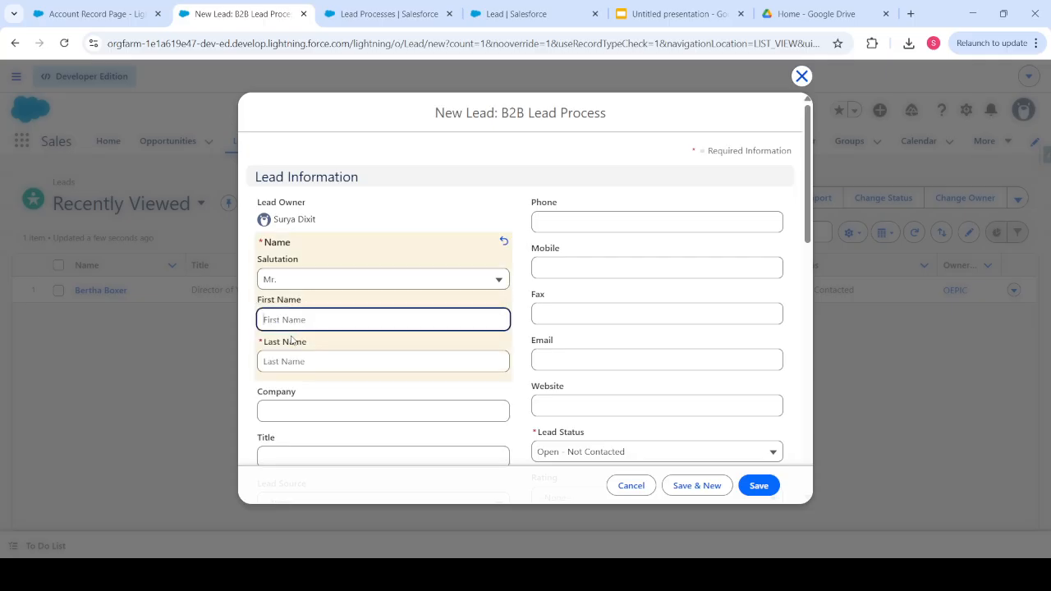
{"action": "type", "text": "B2B"}
{"action": "left_click", "coordinate": [271, 361]}
{"action": "type", "text": "Lead"}
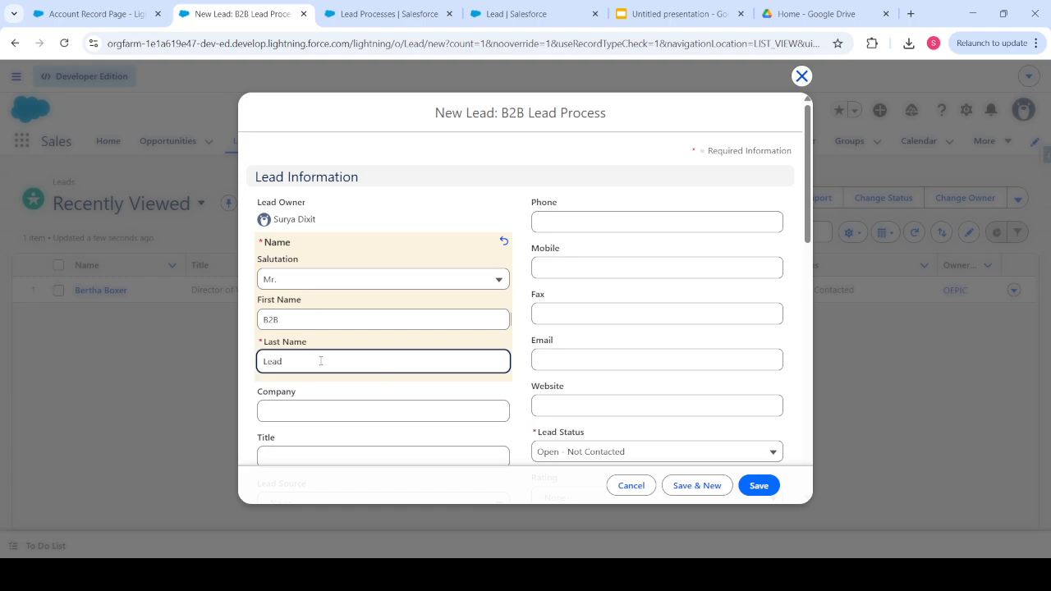
Review the new lead form's sections, set the company to TCS and save the B2B lead.
{"action": "scroll", "coordinate": [525, 362], "scroll_direction": "down", "scroll_amount": 8}
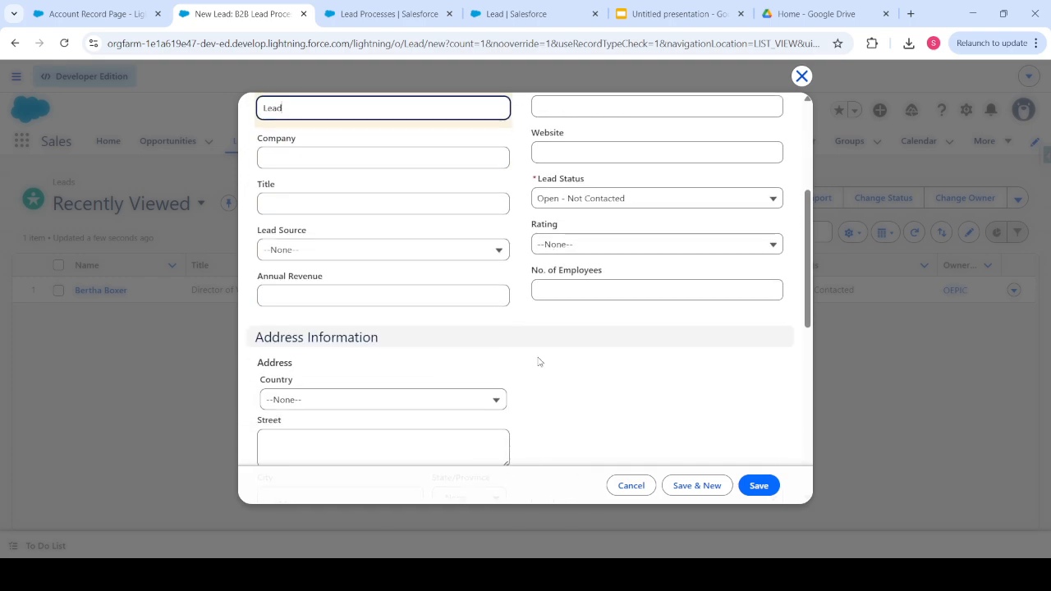
{"action": "scroll", "coordinate": [539, 361], "scroll_direction": "down", "scroll_amount": 2}
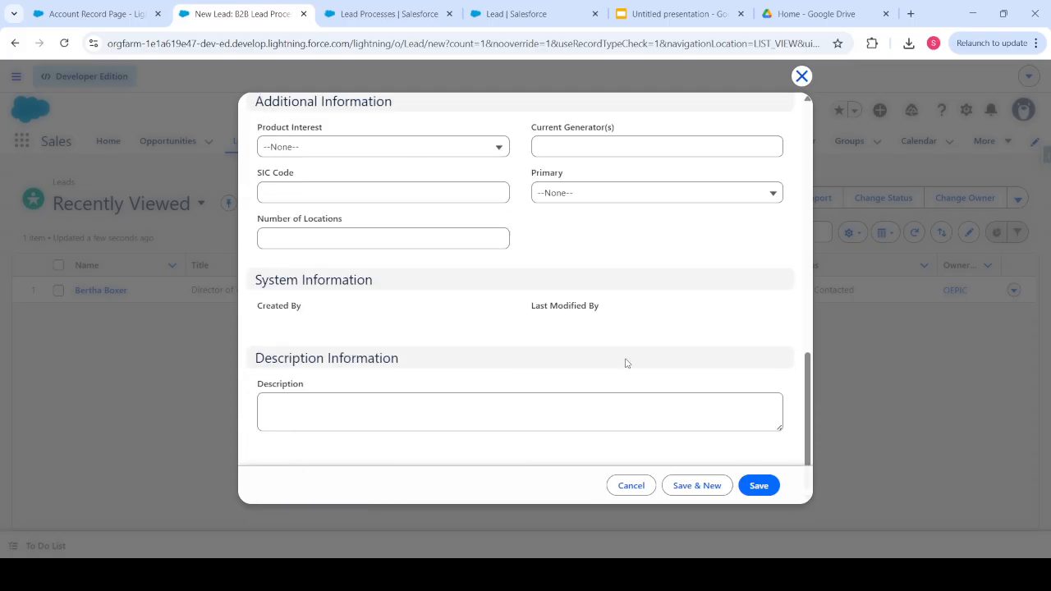
{"action": "scroll", "coordinate": [625, 363], "scroll_direction": "up", "scroll_amount": 1}
{"action": "scroll", "coordinate": [627, 362], "scroll_direction": "down", "scroll_amount": 1}
{"action": "scroll", "coordinate": [650, 389], "scroll_direction": "up", "scroll_amount": 3}
{"action": "scroll", "coordinate": [548, 327], "scroll_direction": "down", "scroll_amount": 1}
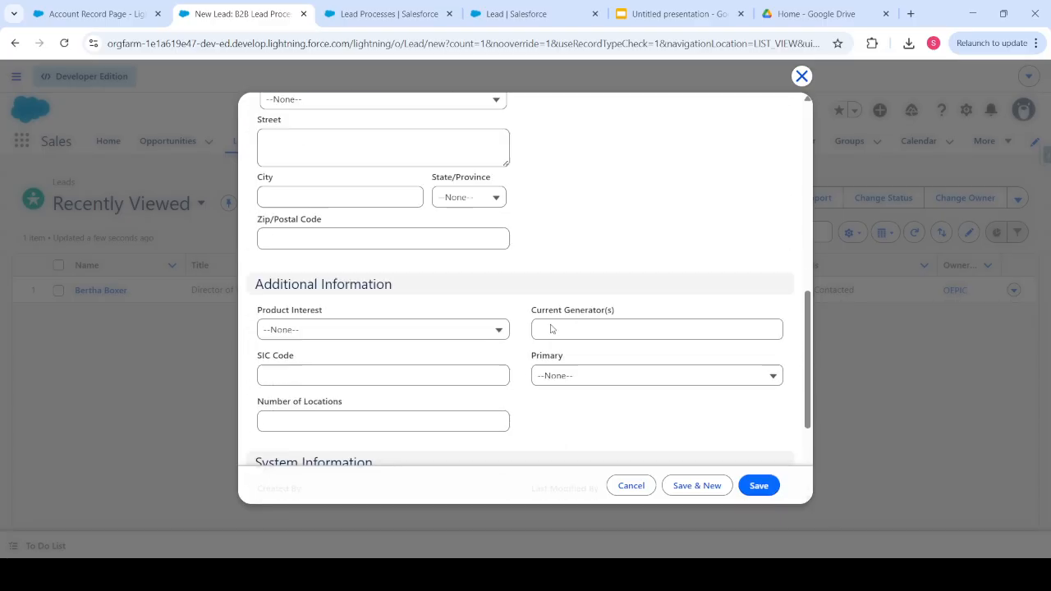
{"action": "scroll", "coordinate": [551, 328], "scroll_direction": "up", "scroll_amount": 3}
{"action": "scroll", "coordinate": [551, 329], "scroll_direction": "up", "scroll_amount": 3}
{"action": "left_click", "coordinate": [342, 324]}
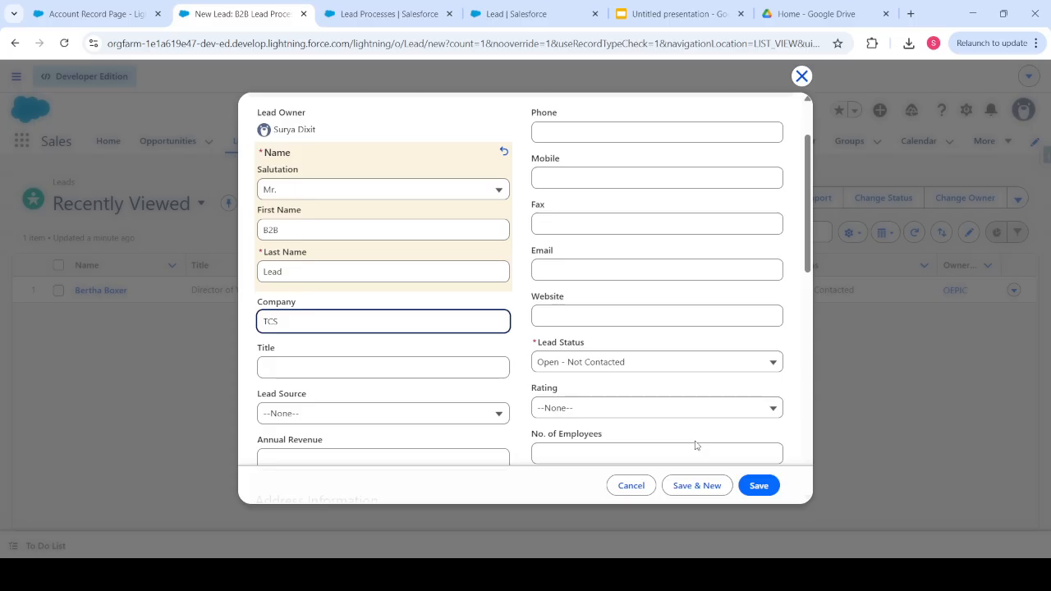
{"action": "left_click", "coordinate": [749, 485]}
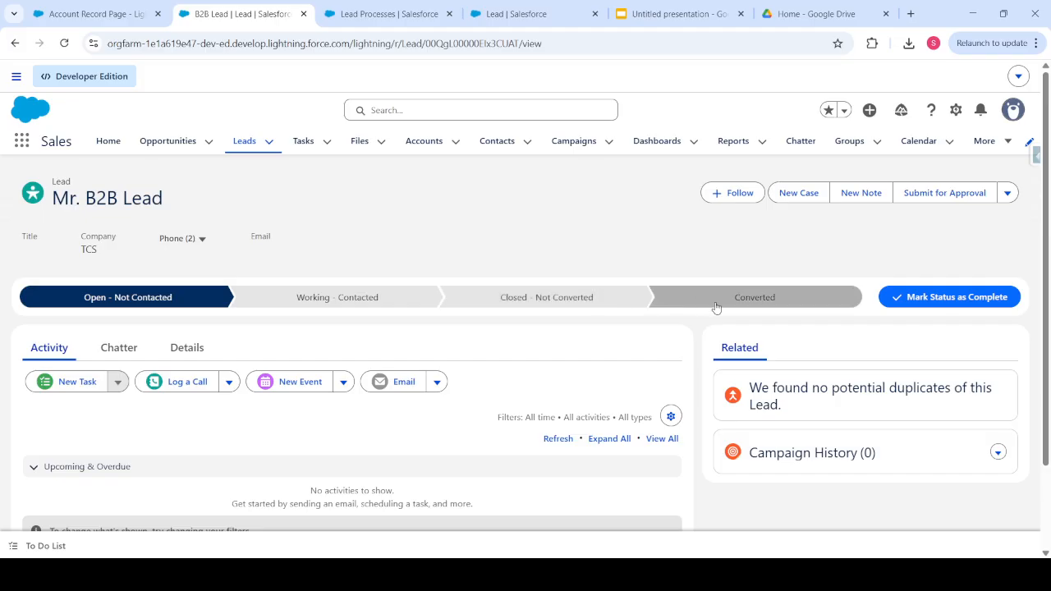
Examine the saved B2B lead's status path and its detail fields.
{"action": "scroll", "coordinate": [391, 332], "scroll_direction": "down", "scroll_amount": 1}
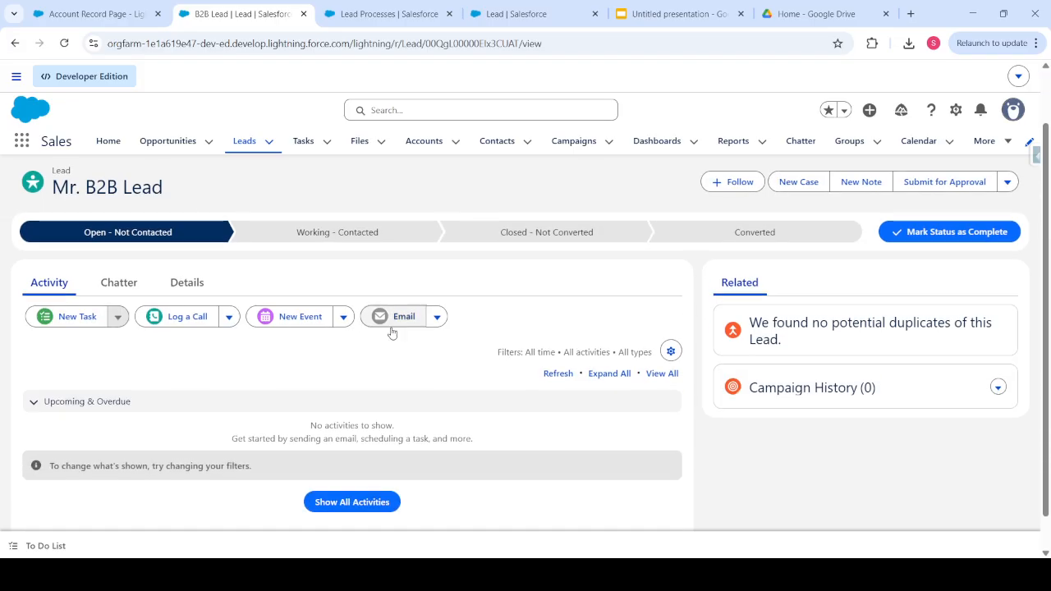
{"action": "left_click", "coordinate": [118, 281]}
{"action": "left_click", "coordinate": [187, 348]}
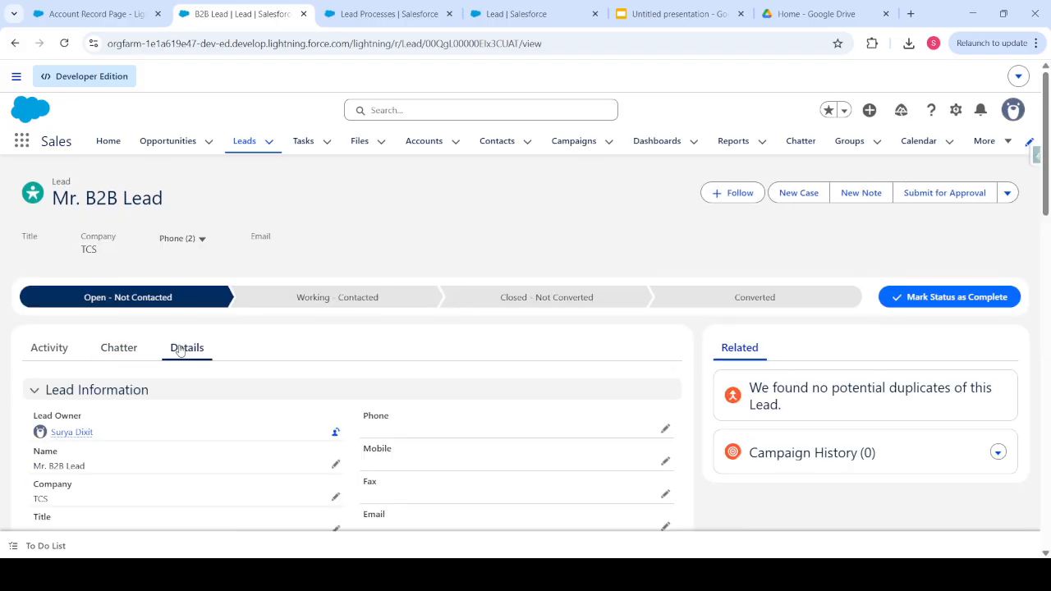
{"action": "scroll", "coordinate": [308, 386], "scroll_direction": "down", "scroll_amount": 2}
{"action": "scroll", "coordinate": [307, 386], "scroll_direction": "down", "scroll_amount": 4}
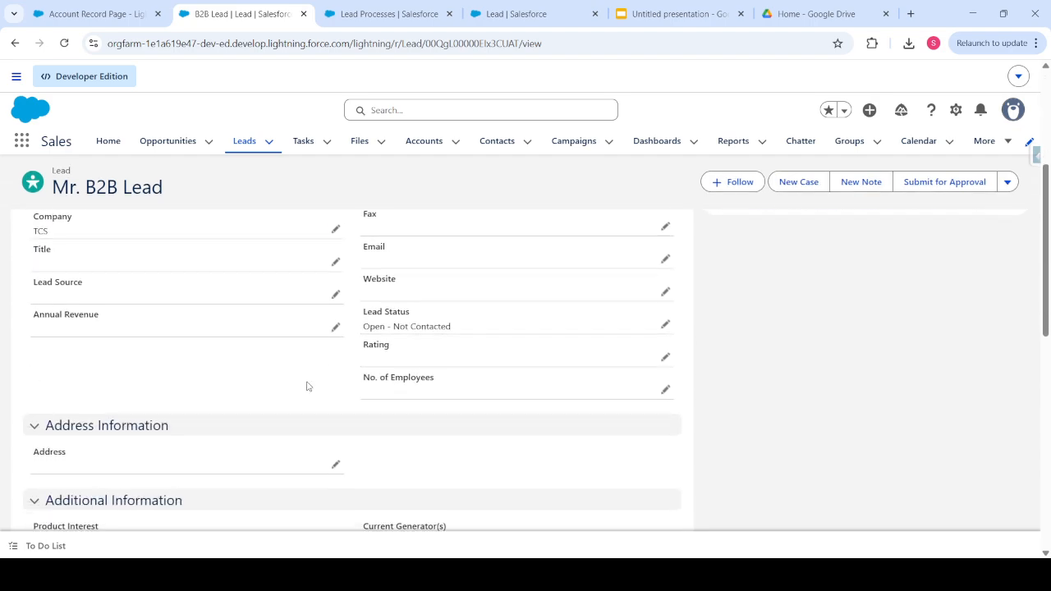
{"action": "scroll", "coordinate": [305, 387], "scroll_direction": "up", "scroll_amount": 6}
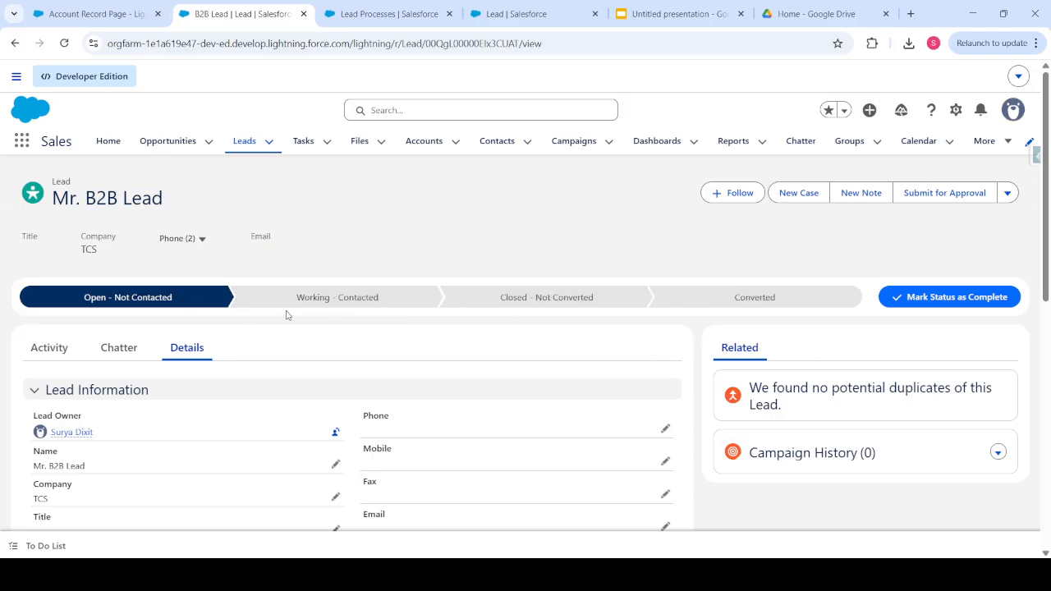
{"action": "scroll", "coordinate": [194, 420], "scroll_direction": "down", "scroll_amount": 2}
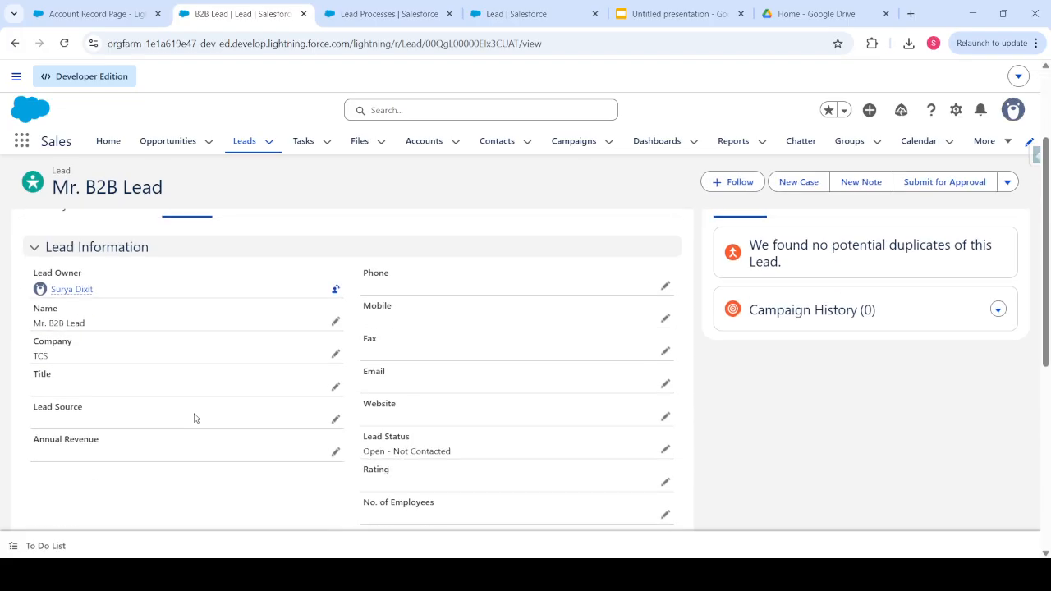
{"action": "scroll", "coordinate": [194, 419], "scroll_direction": "up", "scroll_amount": 2}
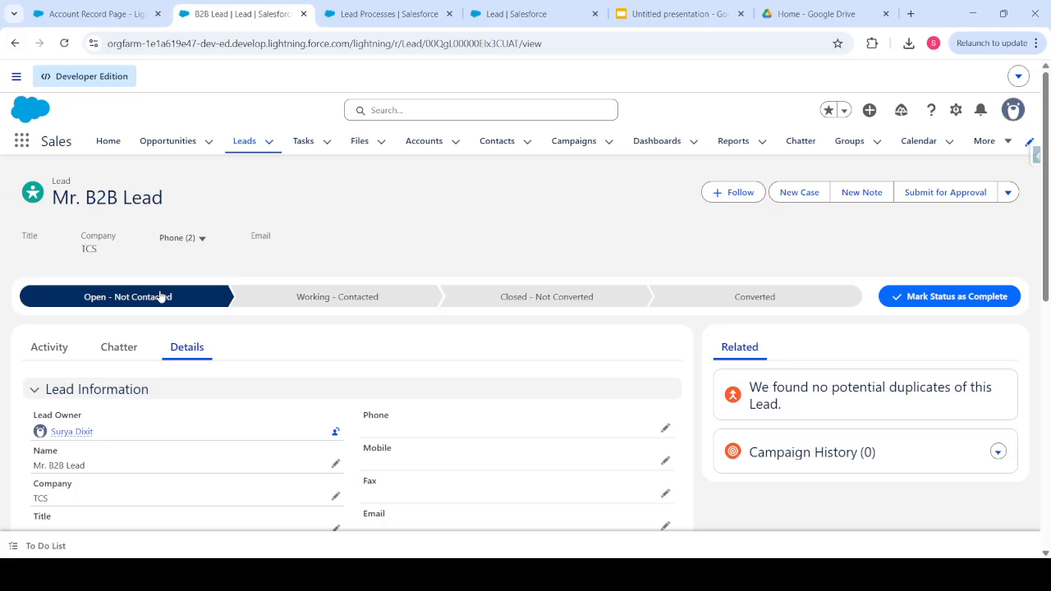
{"action": "scroll", "coordinate": [328, 411], "scroll_direction": "down", "scroll_amount": 2}
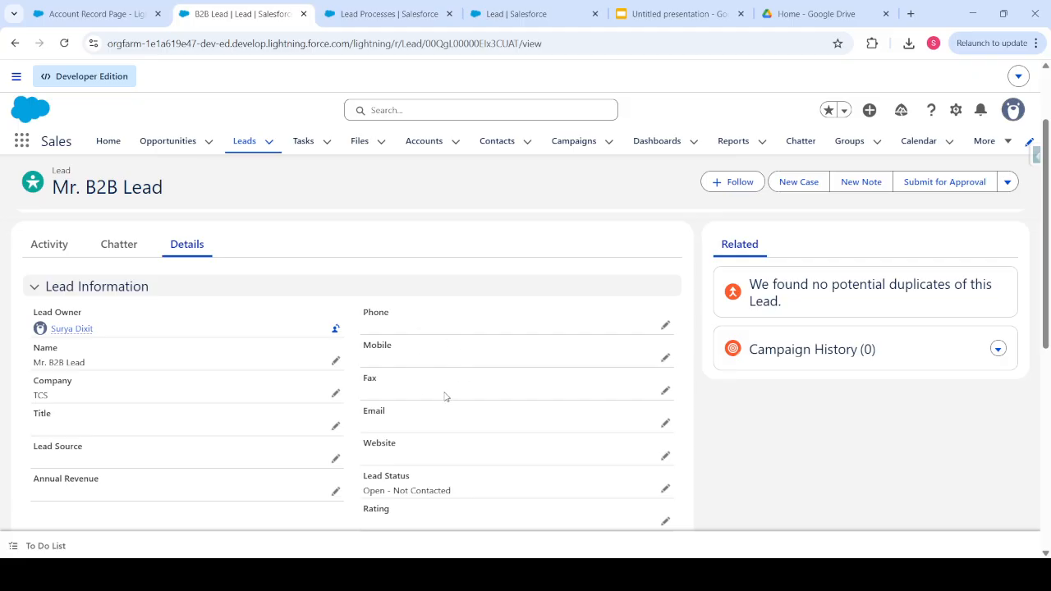
{"action": "scroll", "coordinate": [397, 457], "scroll_direction": "down", "scroll_amount": 1}
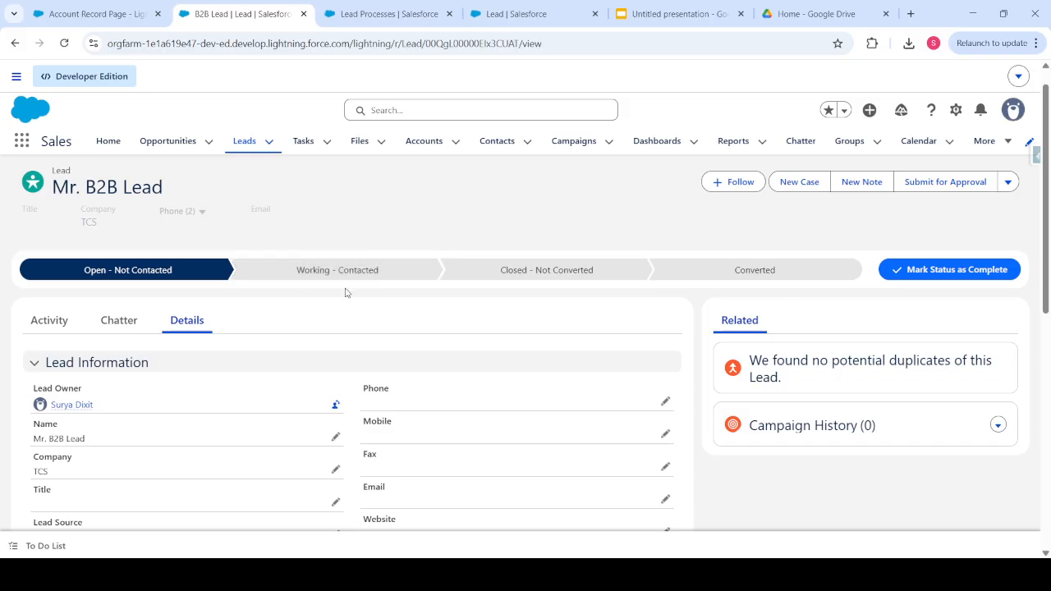
{"action": "scroll", "coordinate": [319, 442], "scroll_direction": "down", "scroll_amount": 1}
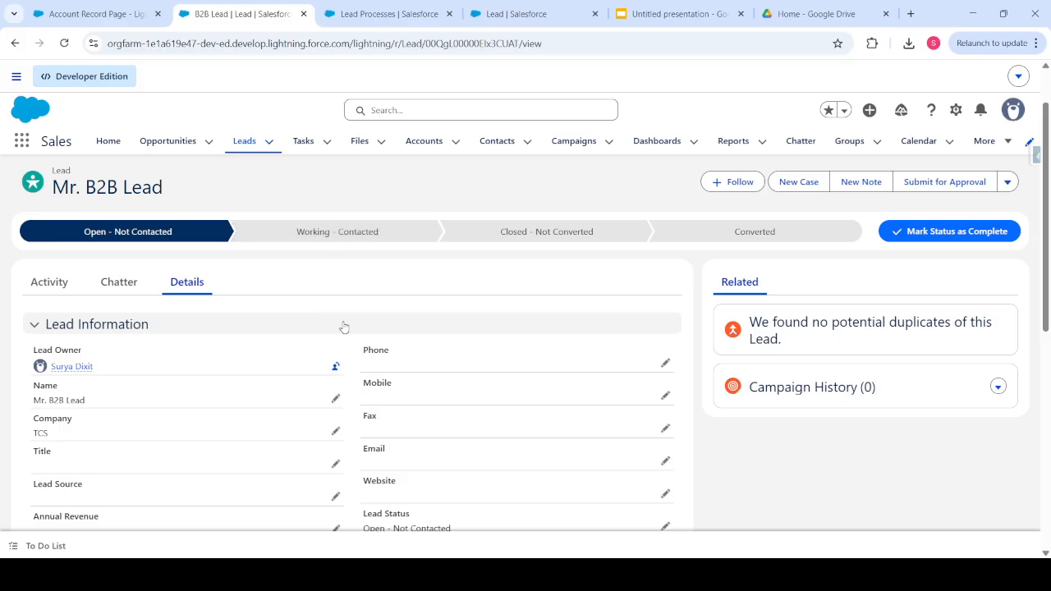
{"action": "scroll", "coordinate": [344, 327], "scroll_direction": "down", "scroll_amount": 3}
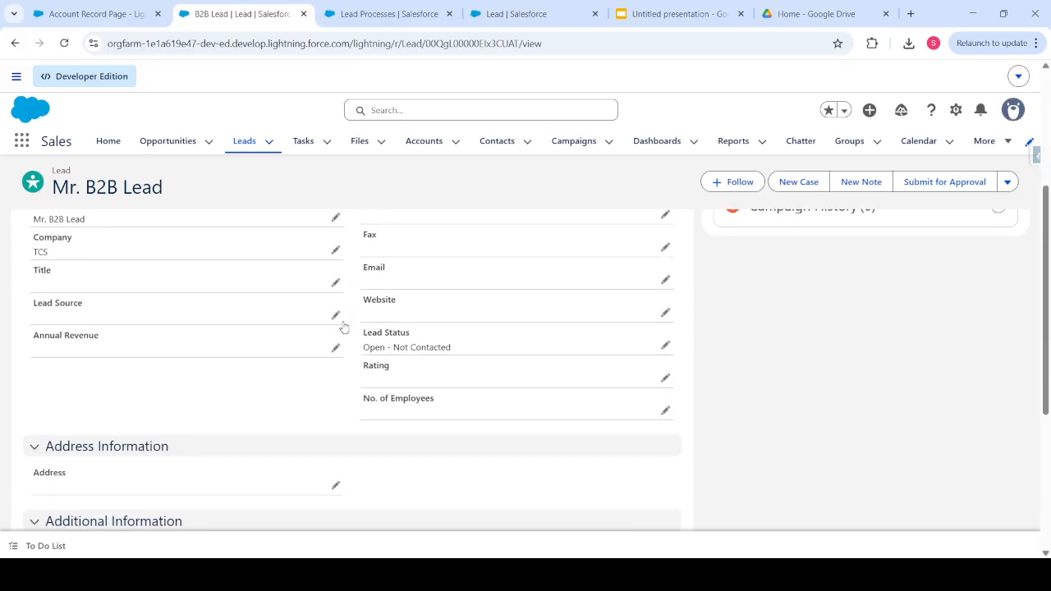
{"action": "scroll", "coordinate": [344, 327], "scroll_direction": "up", "scroll_amount": 1}
{"action": "scroll", "coordinate": [345, 327], "scroll_direction": "down", "scroll_amount": 1}
{"action": "scroll", "coordinate": [344, 327], "scroll_direction": "up", "scroll_amount": 3}
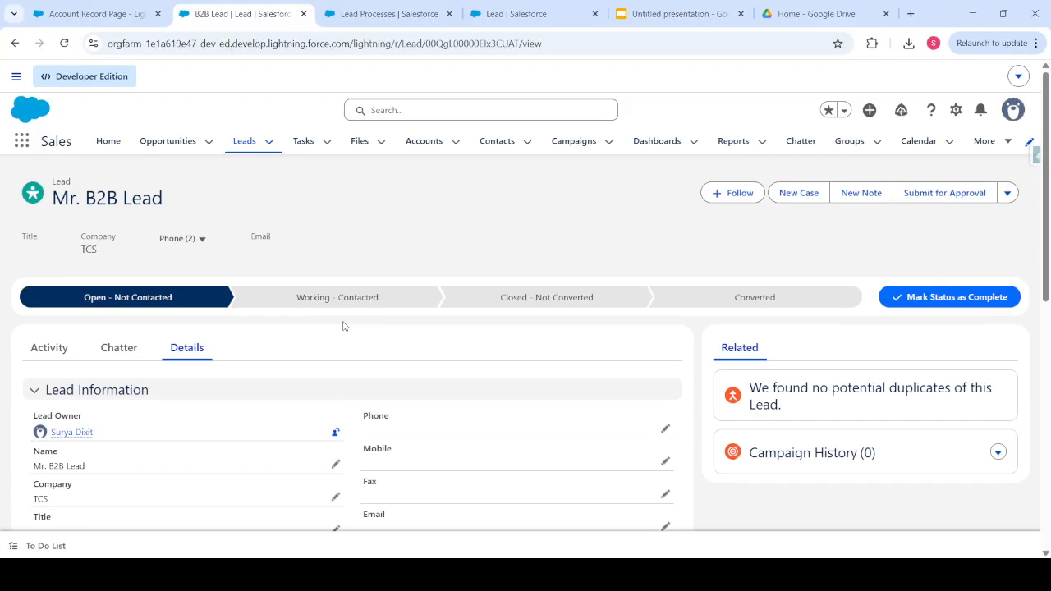
Start another new lead from the Leads list using the B2C Lead Process record type.
{"action": "left_click", "coordinate": [244, 143]}
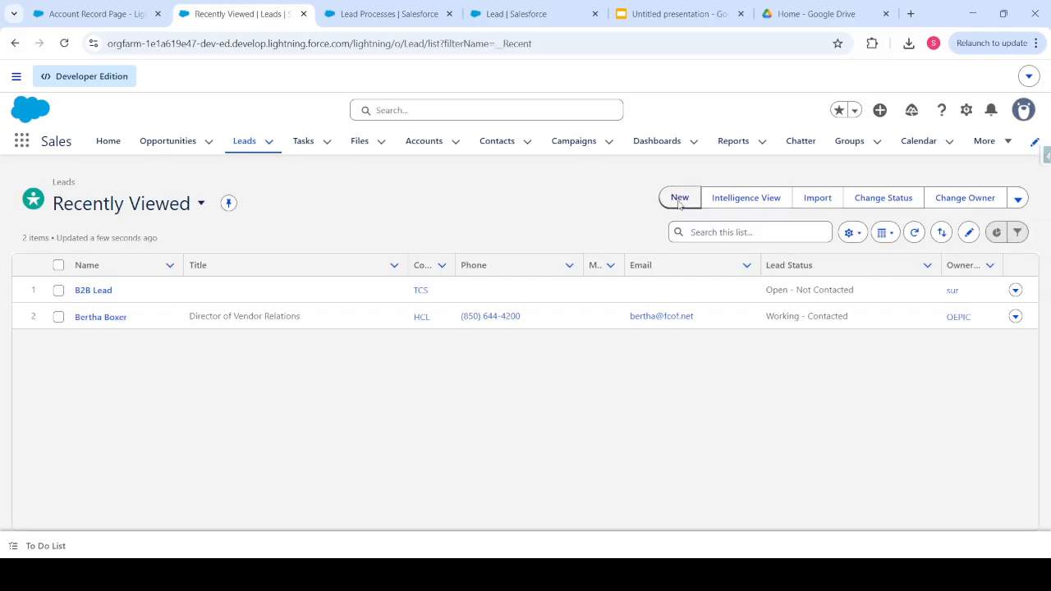
{"action": "left_click", "coordinate": [679, 202]}
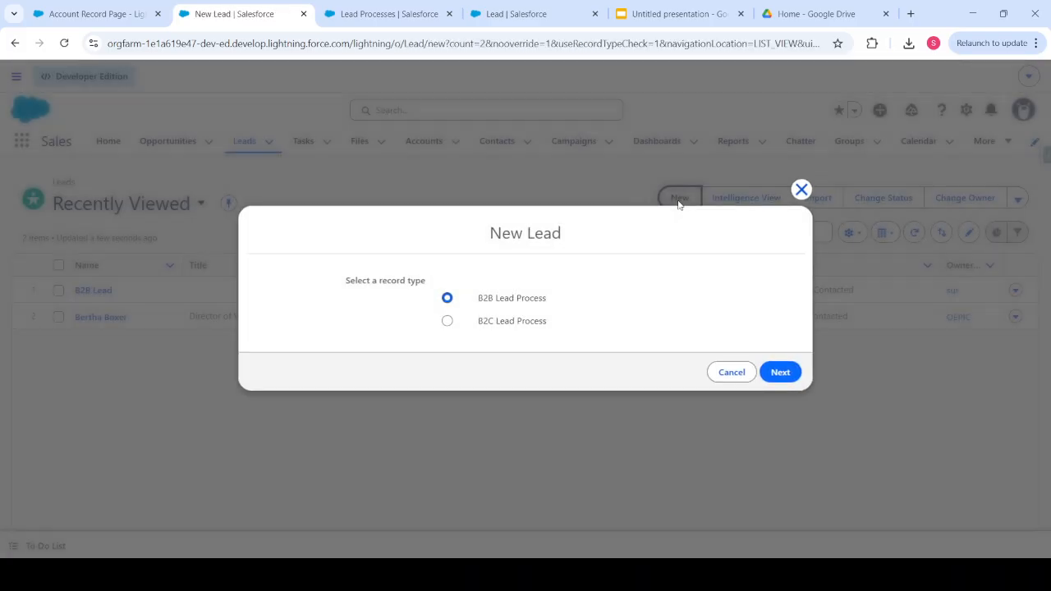
{"action": "left_click", "coordinate": [485, 321]}
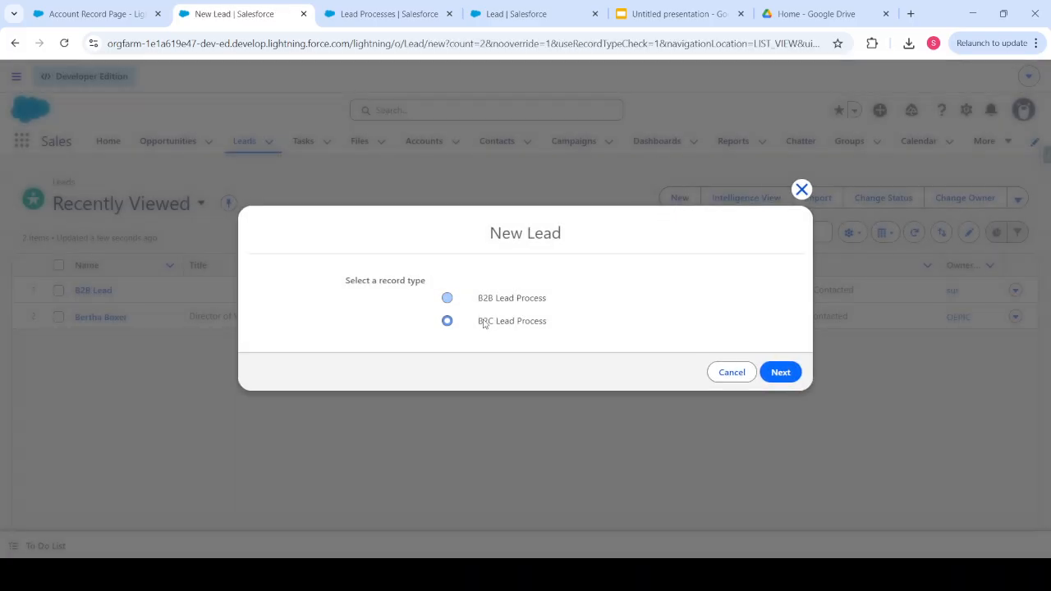
{"action": "left_click", "coordinate": [782, 370]}
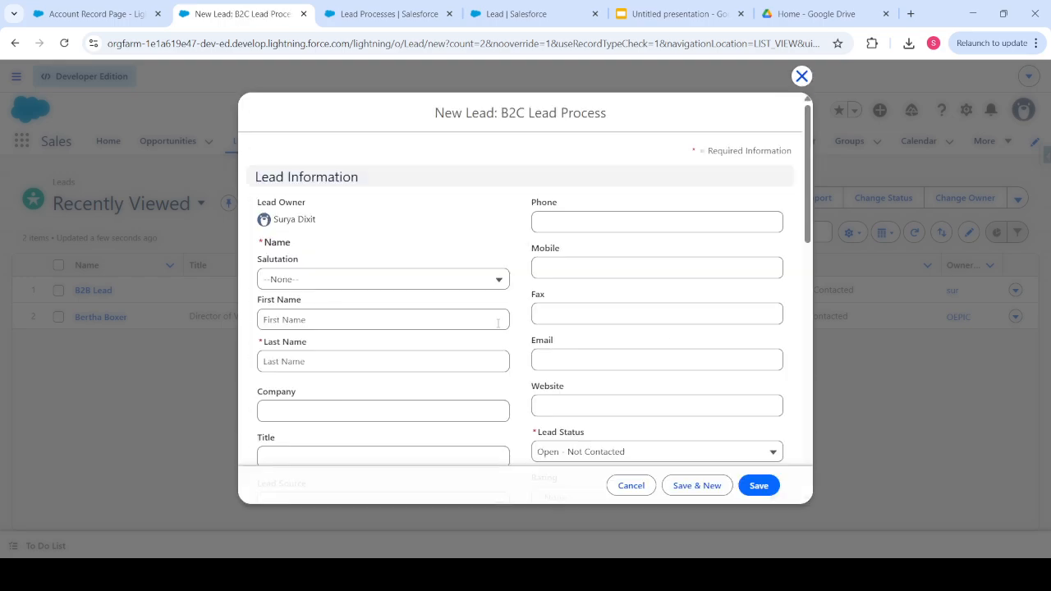
Enter salutation Mr., first name B2C and last name Lead for the new lead, leave the company blank and save it.
{"action": "left_click", "coordinate": [333, 279]}
{"action": "left_click", "coordinate": [291, 330]}
{"action": "left_click", "coordinate": [298, 320]}
{"action": "type", "text": "B2C"}
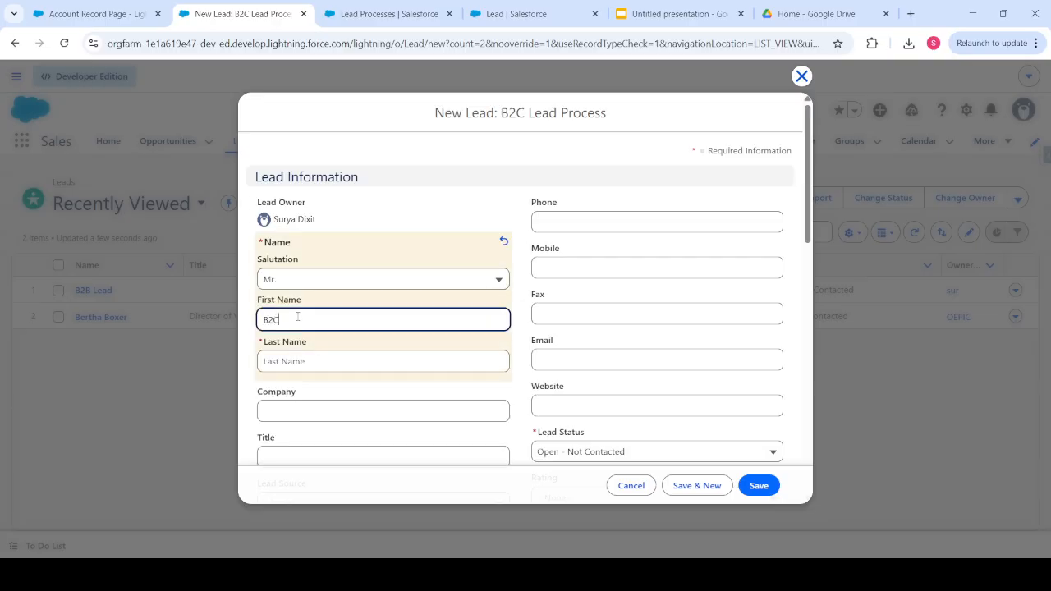
{"action": "key", "text": "Tab"}
{"action": "type", "text": "Lea"}
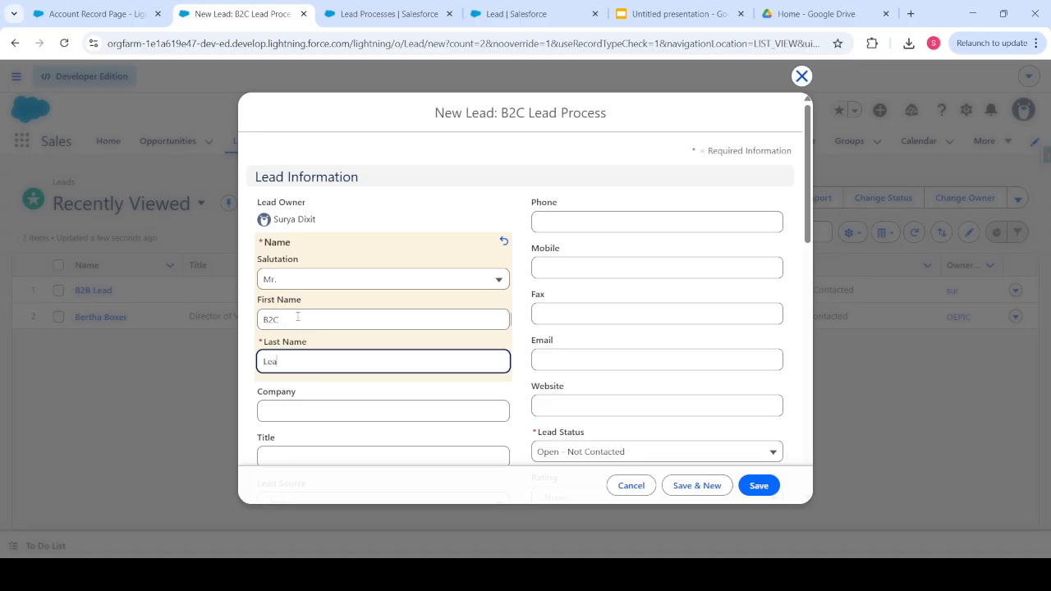
{"action": "left_click", "coordinate": [403, 194]}
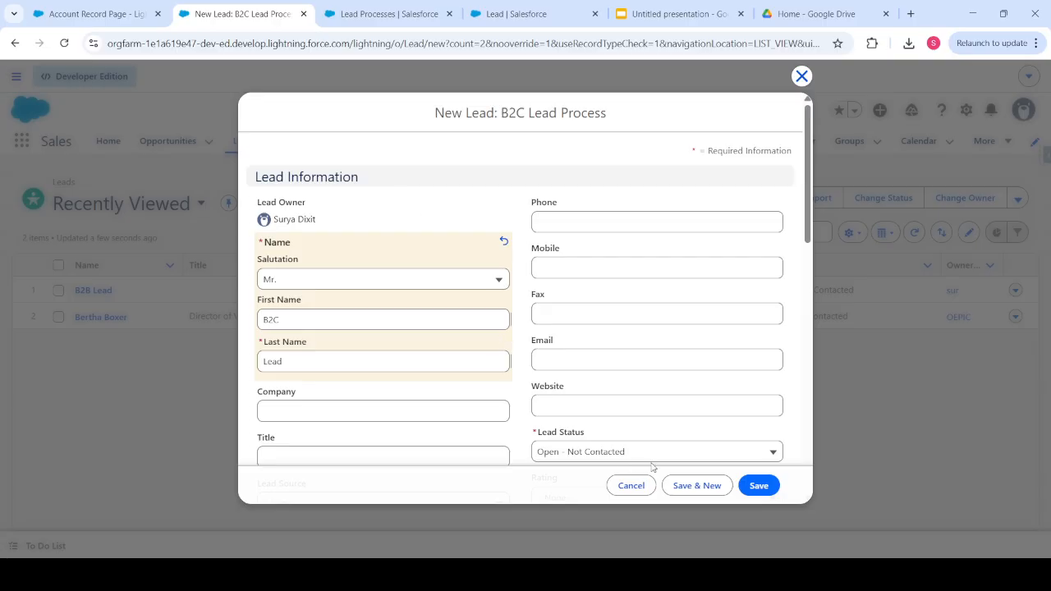
{"action": "left_click", "coordinate": [759, 486]}
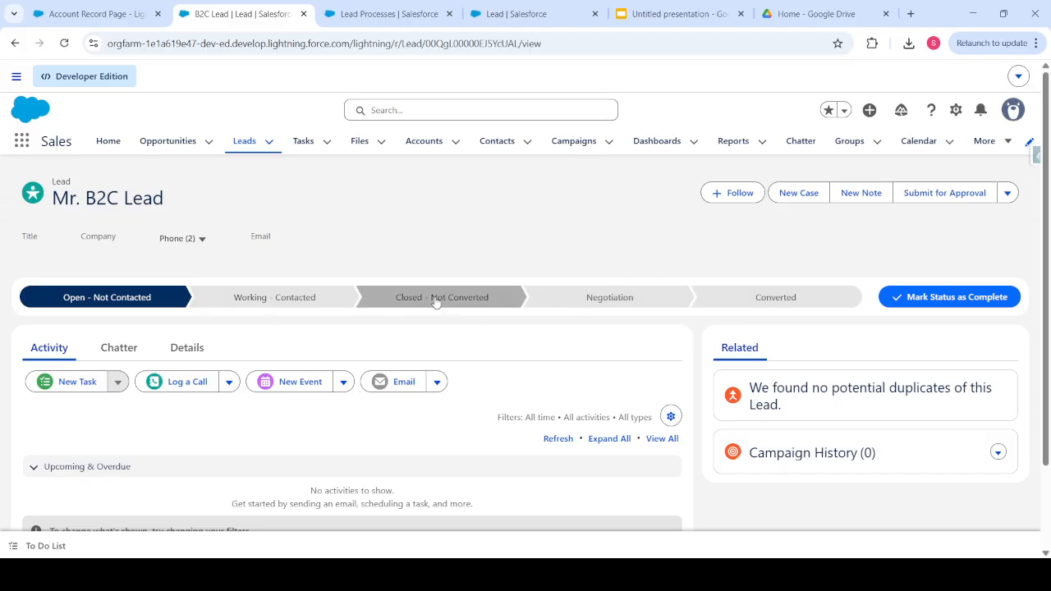
Find the Lead object's status field in Setup and open Lead Status to review its picklist values.
{"action": "left_click", "coordinate": [512, 16]}
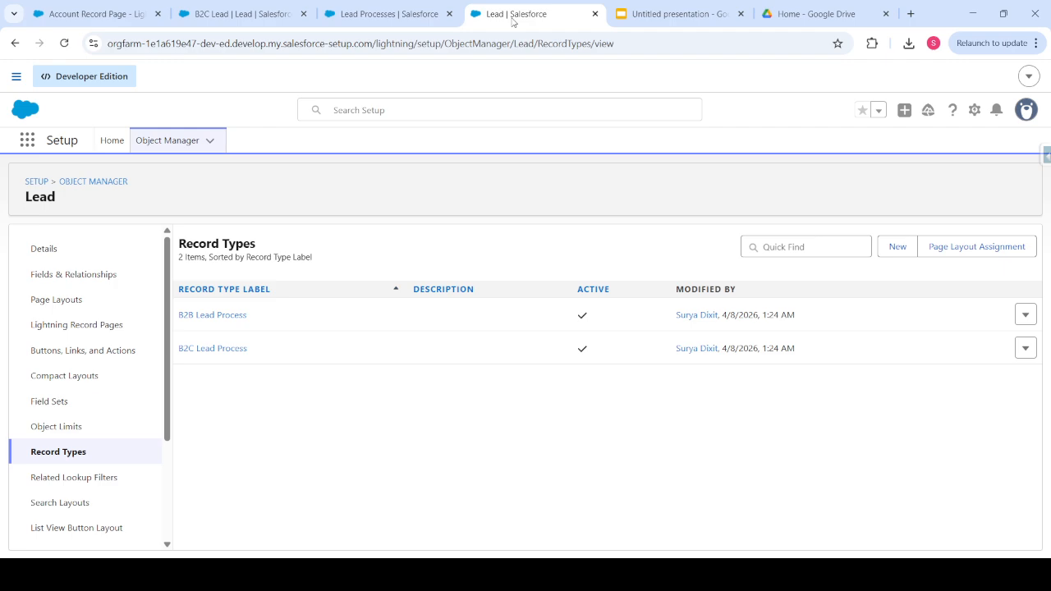
{"action": "left_click", "coordinate": [79, 276]}
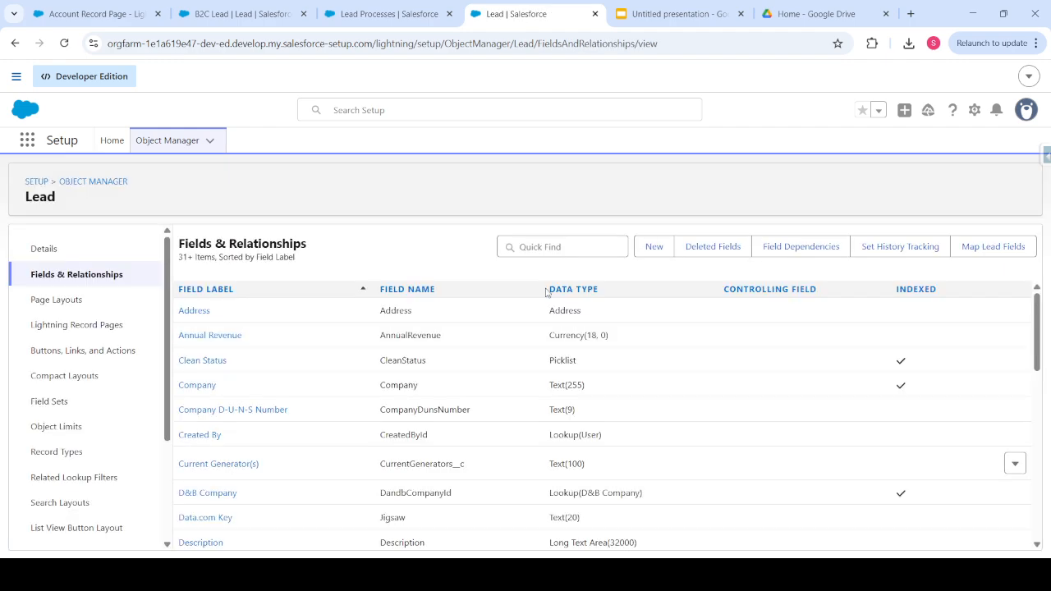
{"action": "left_click", "coordinate": [565, 252]}
{"action": "type", "text": "status"}
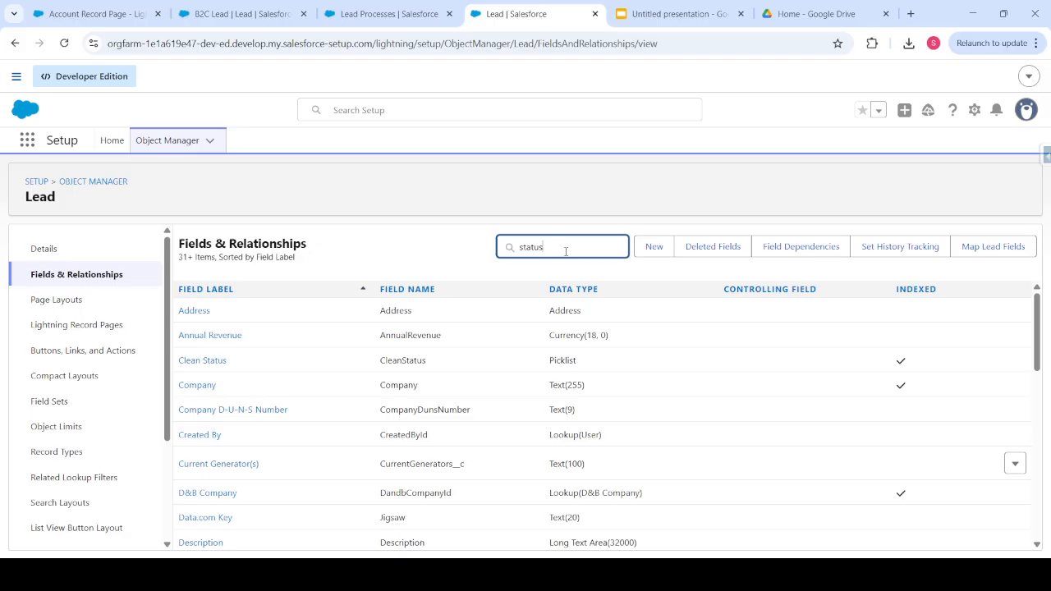
{"action": "left_click", "coordinate": [196, 342]}
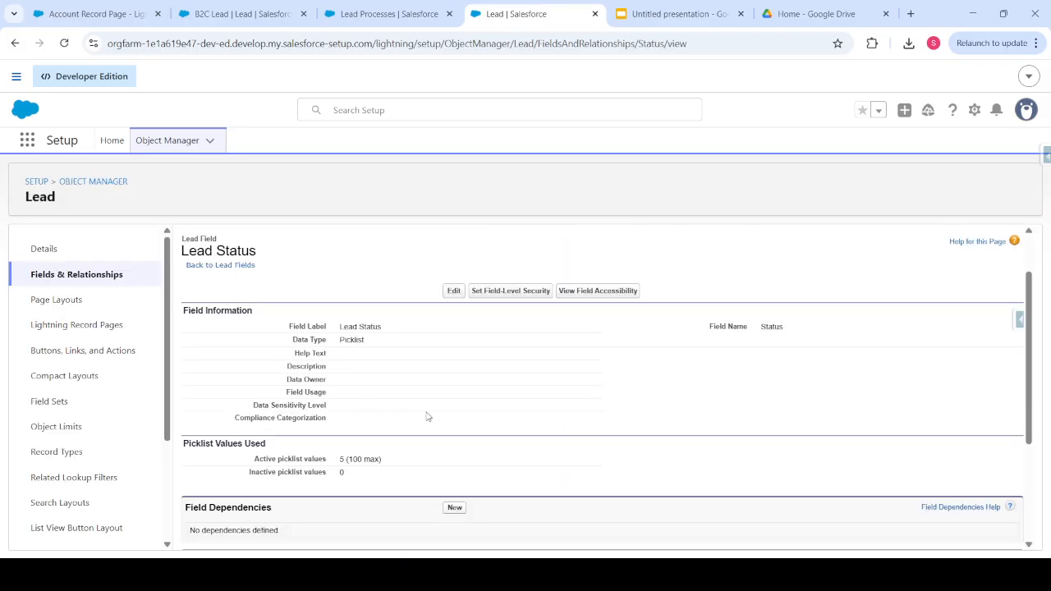
{"action": "scroll", "coordinate": [428, 417], "scroll_direction": "down", "scroll_amount": 3}
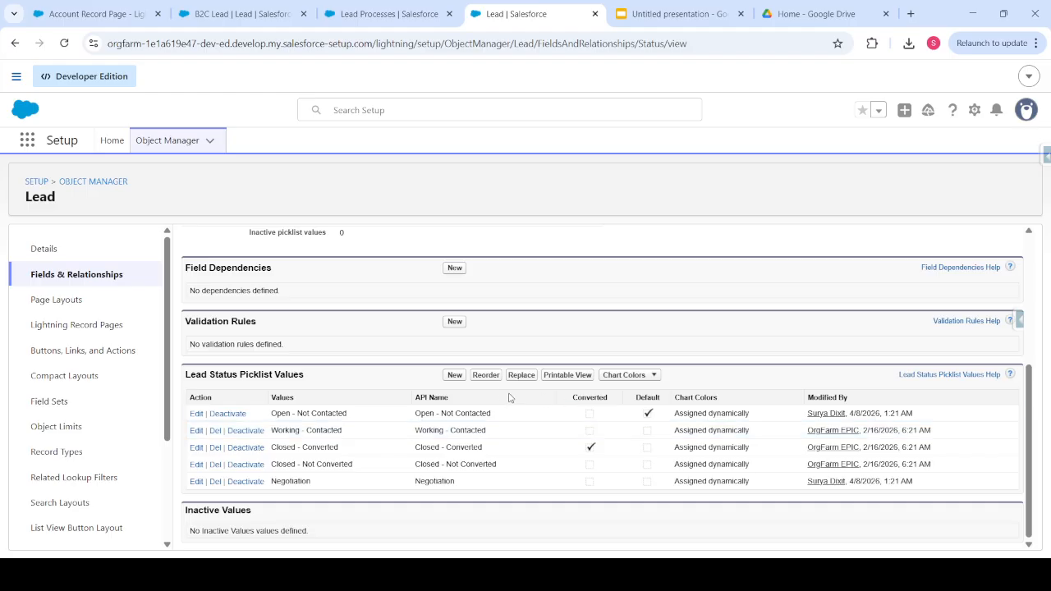
Reorder the Lead Status picklist so Negotiation sits directly after Working - Contacted, and save the order.
{"action": "left_click", "coordinate": [485, 375]}
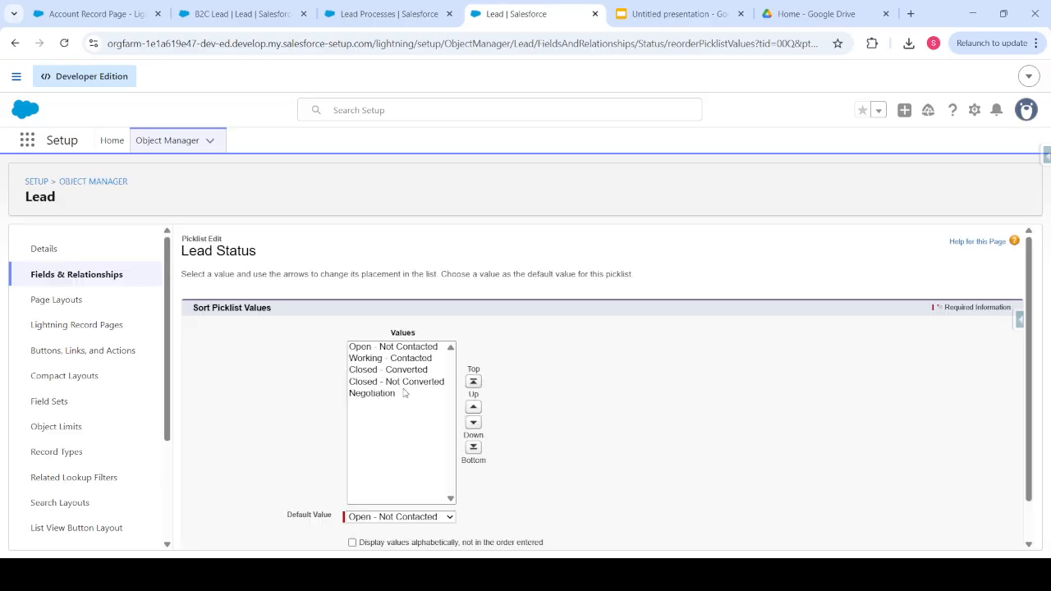
{"action": "left_click", "coordinate": [403, 394]}
{"action": "left_click", "coordinate": [473, 407]}
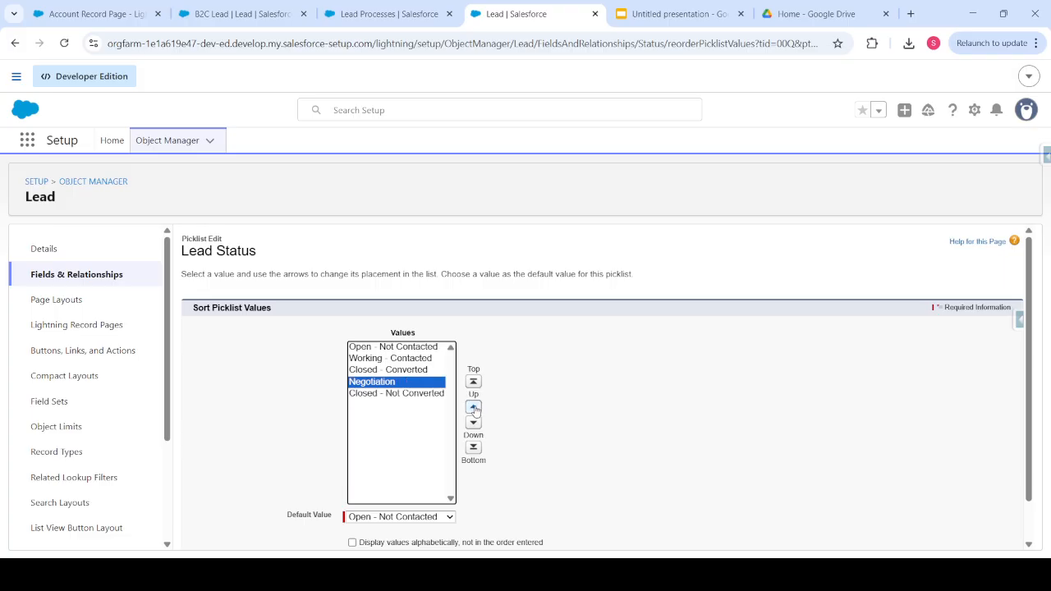
{"action": "left_click", "coordinate": [474, 409]}
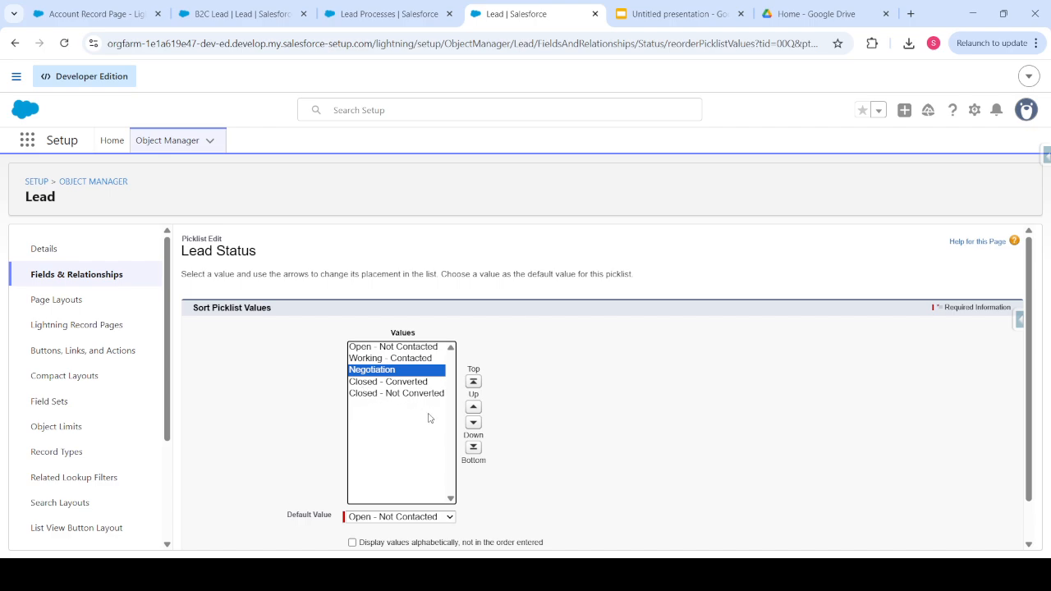
{"action": "scroll", "coordinate": [376, 486], "scroll_direction": "down", "scroll_amount": 1}
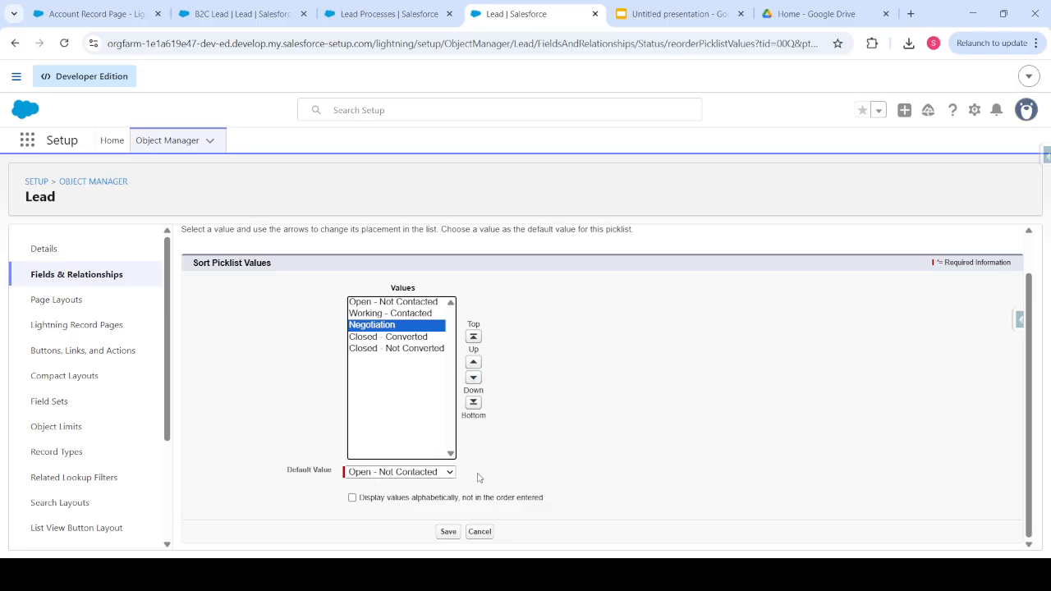
{"action": "left_click", "coordinate": [447, 533]}
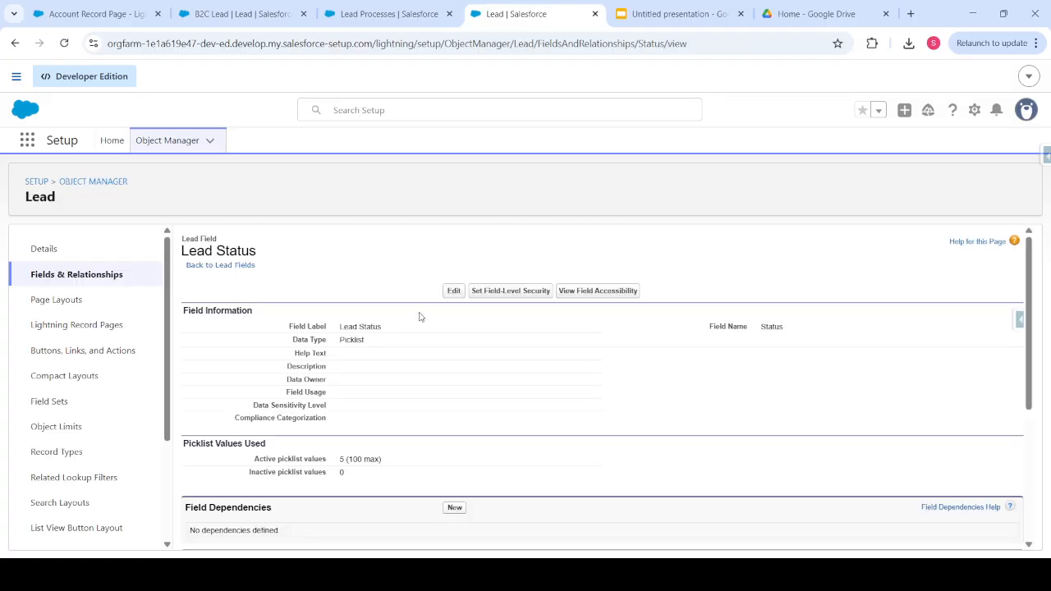
Reload the B2C lead record, then examine its status path order and its detail fields.
{"action": "left_click", "coordinate": [382, 16]}
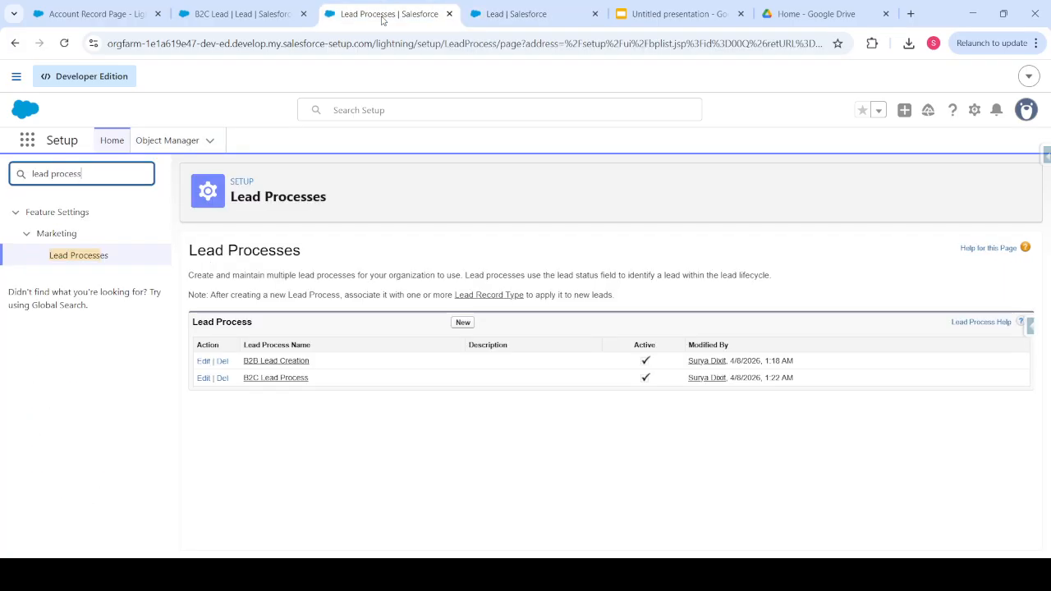
{"action": "left_click", "coordinate": [246, 14]}
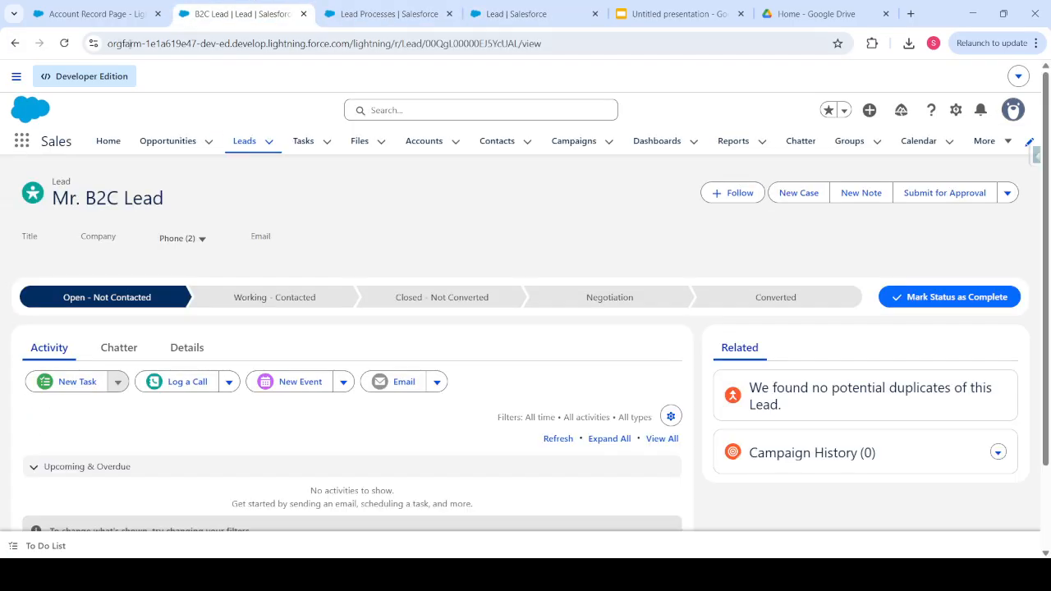
{"action": "left_click", "coordinate": [64, 44]}
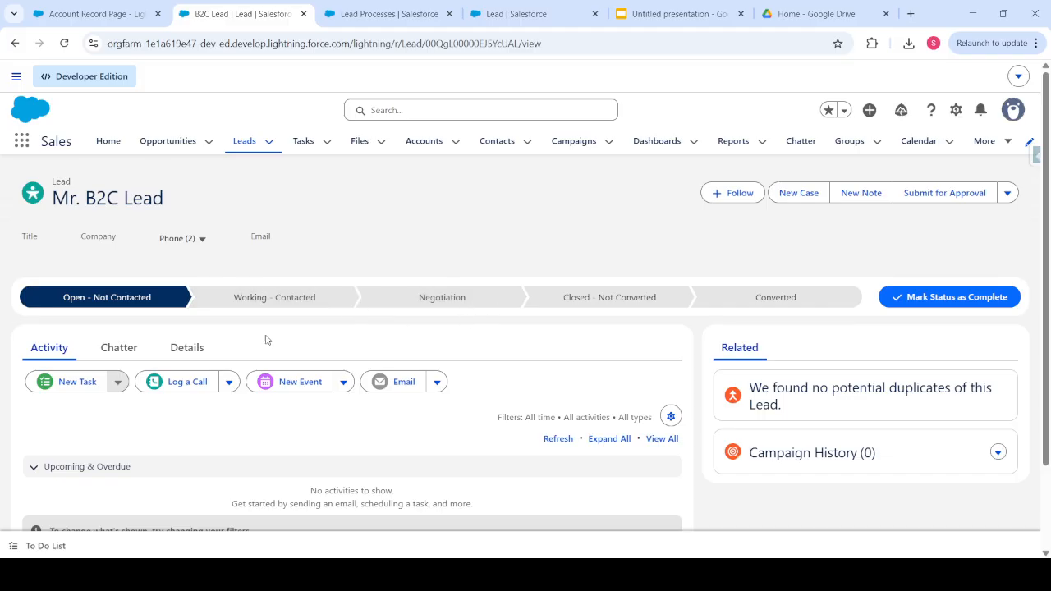
{"action": "scroll", "coordinate": [204, 416], "scroll_direction": "down", "scroll_amount": 2}
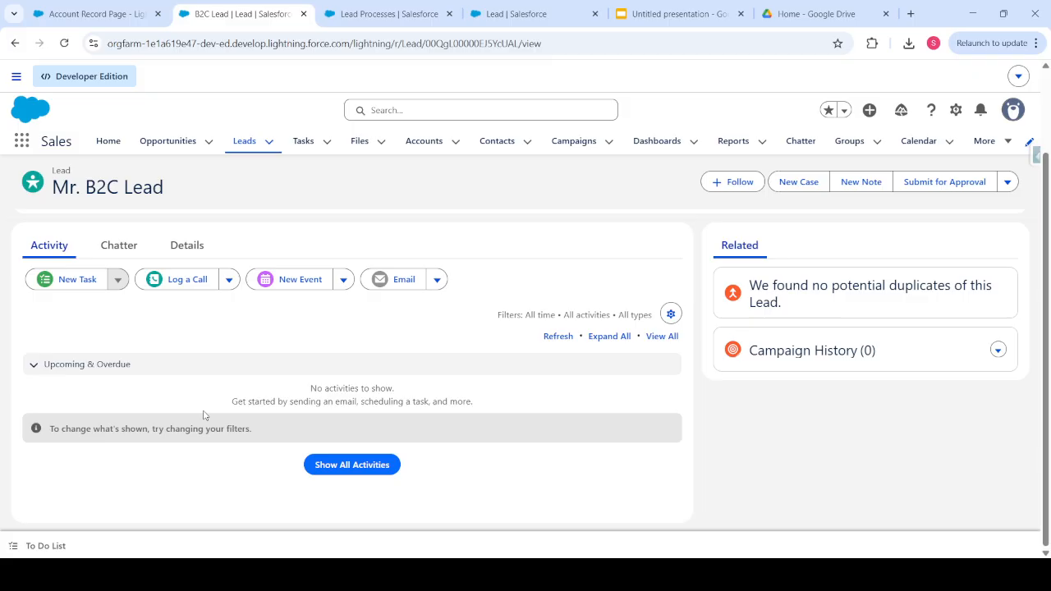
{"action": "scroll", "coordinate": [205, 416], "scroll_direction": "up", "scroll_amount": 2}
{"action": "left_click", "coordinate": [181, 293]}
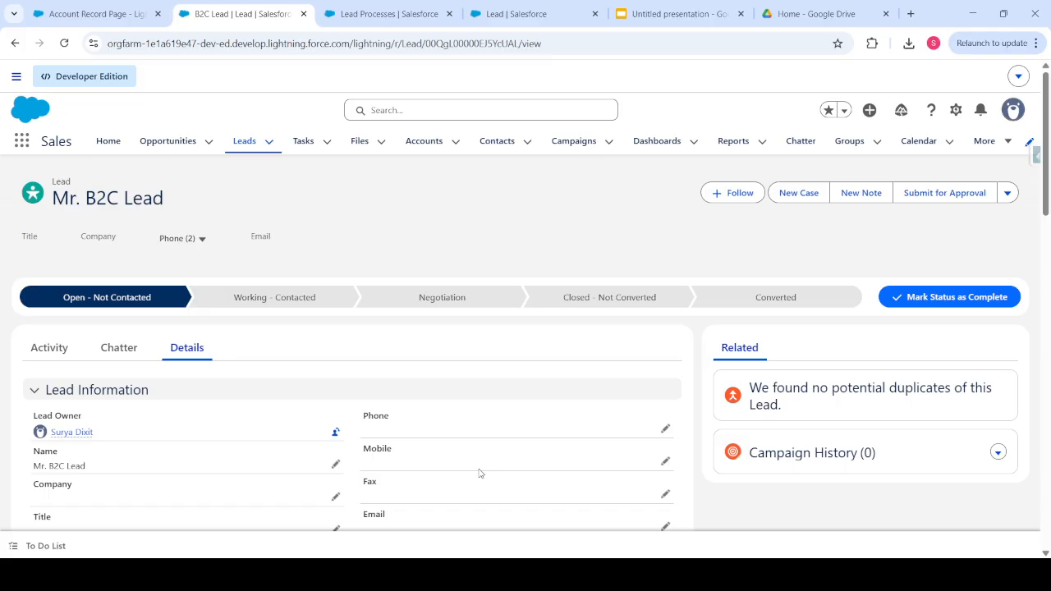
Open the lead's record page for editing in Lightning App Builder and set the Path component's format to non-linear.
{"action": "left_click", "coordinate": [957, 113]}
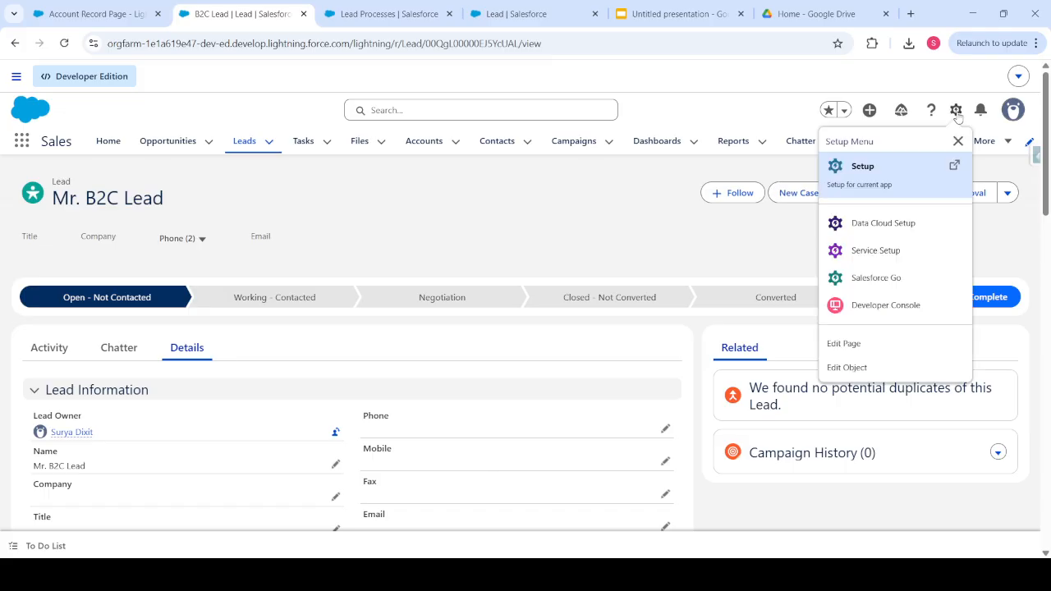
{"action": "left_click", "coordinate": [842, 345]}
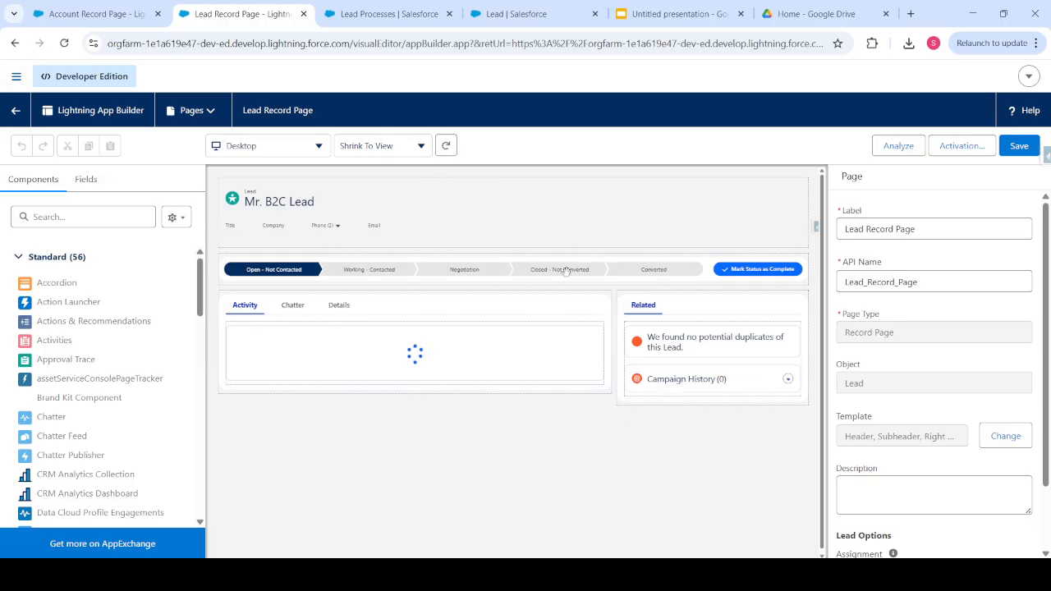
{"action": "left_click", "coordinate": [485, 261]}
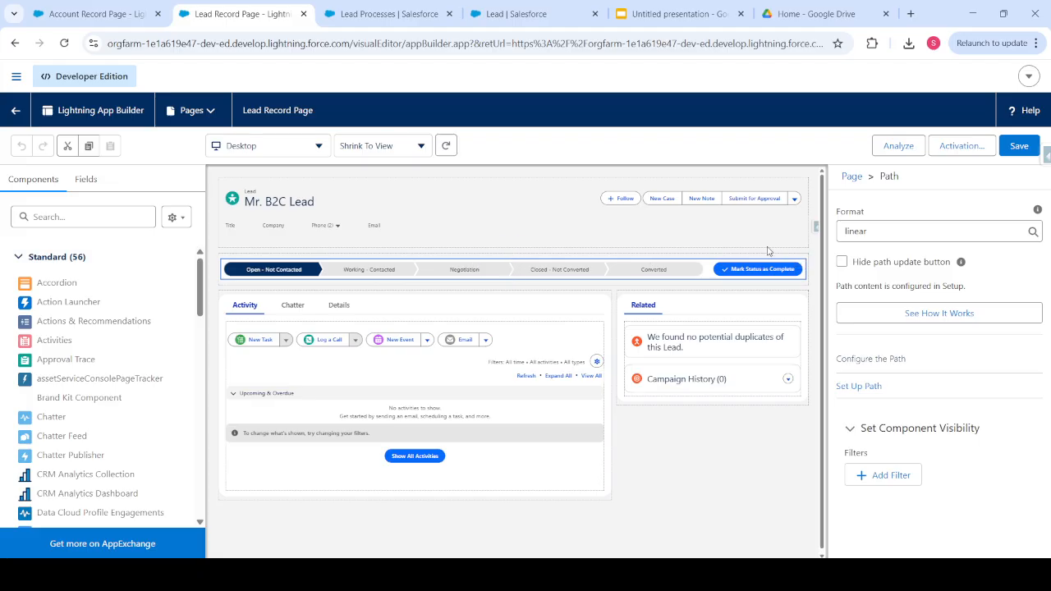
{"action": "left_click", "coordinate": [864, 234]}
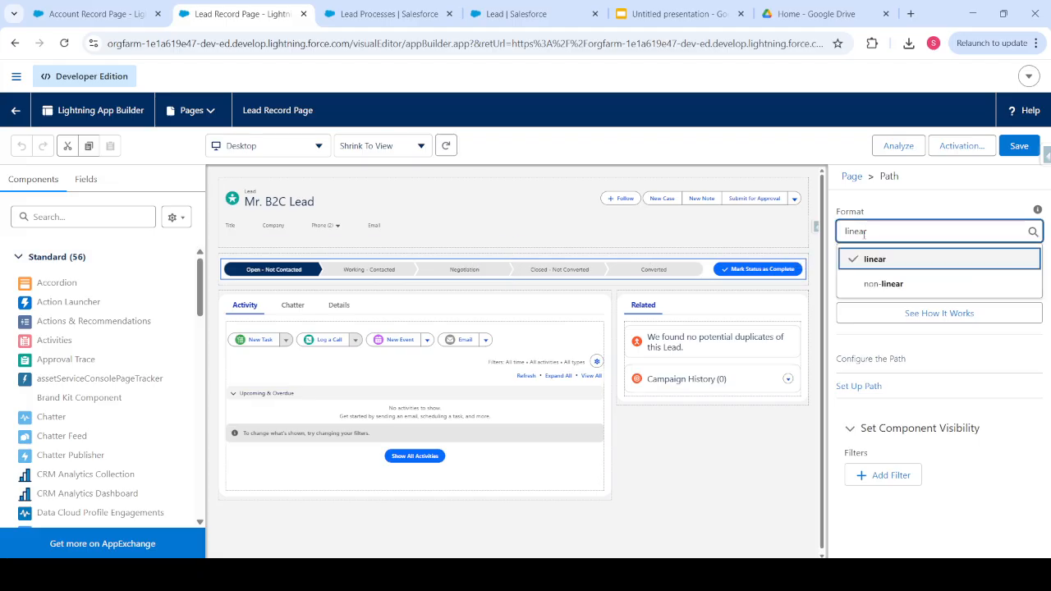
{"action": "left_click", "coordinate": [869, 285]}
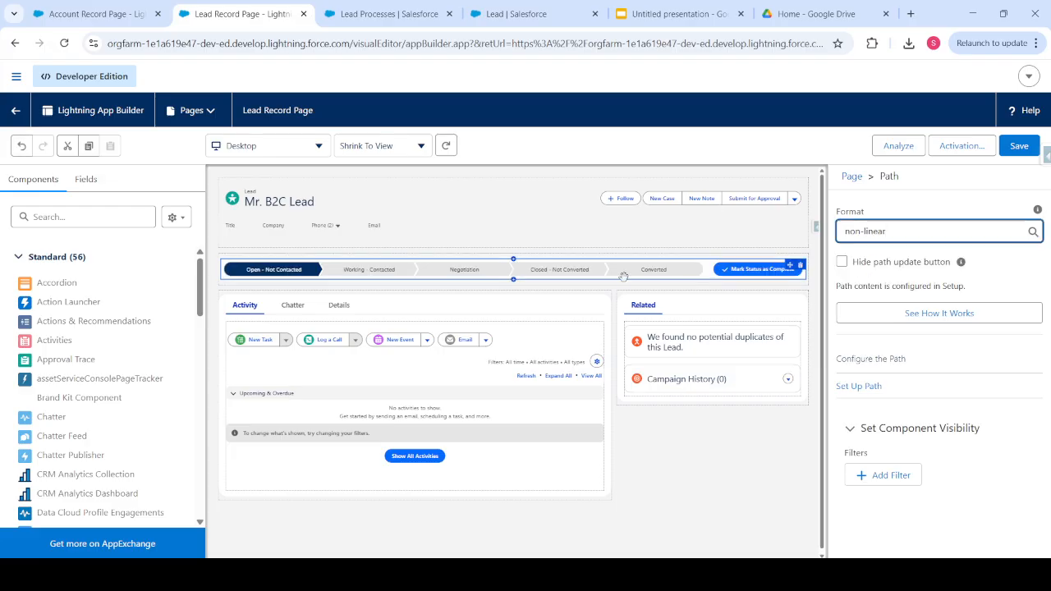
Switch the Path component's format to linear for comparison and return it to non-linear.
{"action": "left_click", "coordinate": [879, 231]}
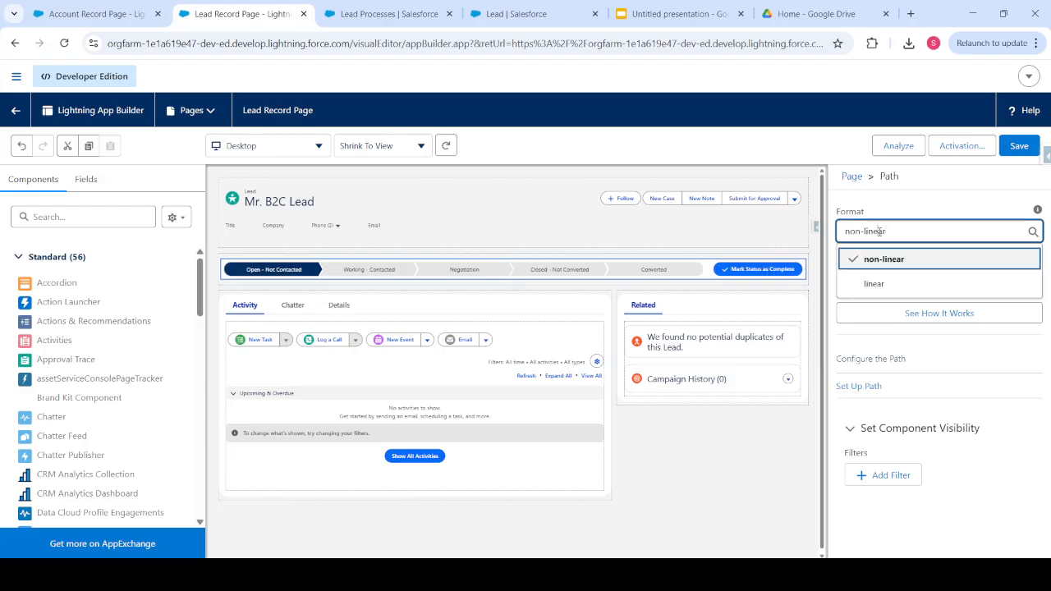
{"action": "left_click", "coordinate": [867, 284]}
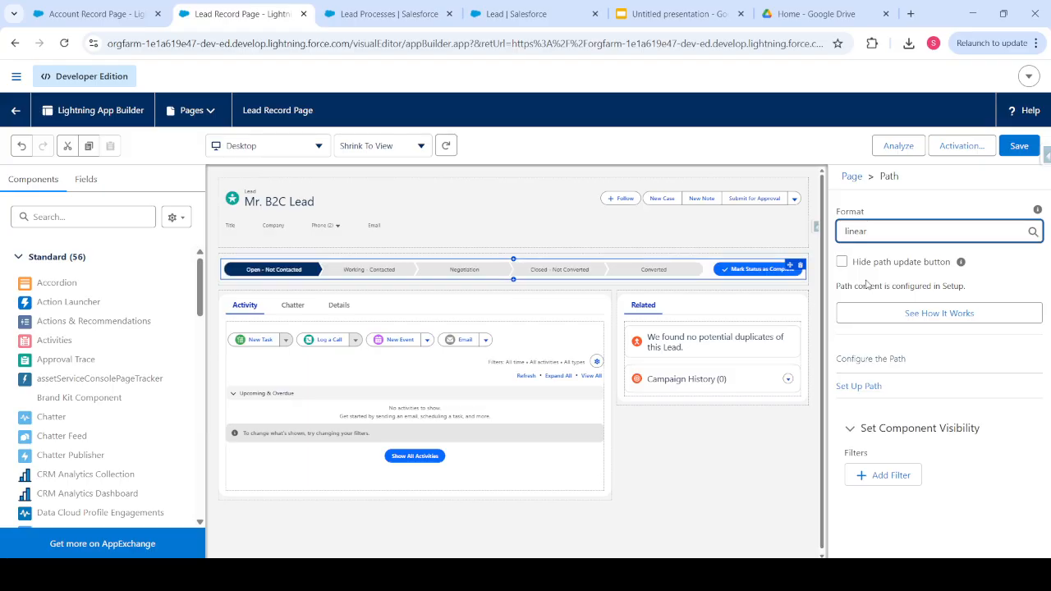
{"action": "left_click", "coordinate": [870, 230]}
{"action": "left_click", "coordinate": [867, 284]}
{"action": "left_click", "coordinate": [114, 216]}
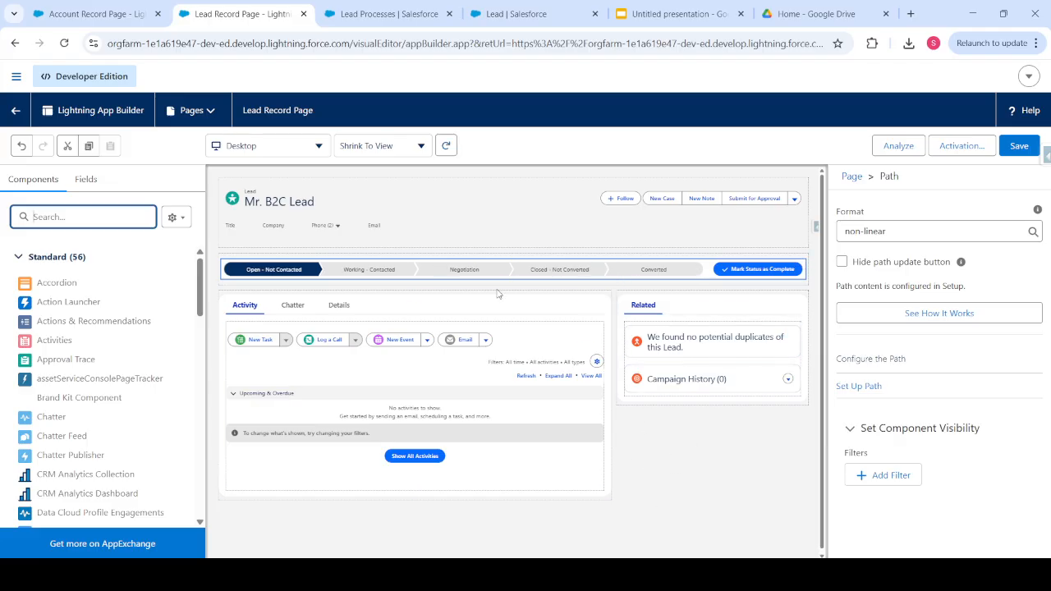
Return to the Lead Processes page in Setup.
{"action": "left_click", "coordinate": [357, 15]}
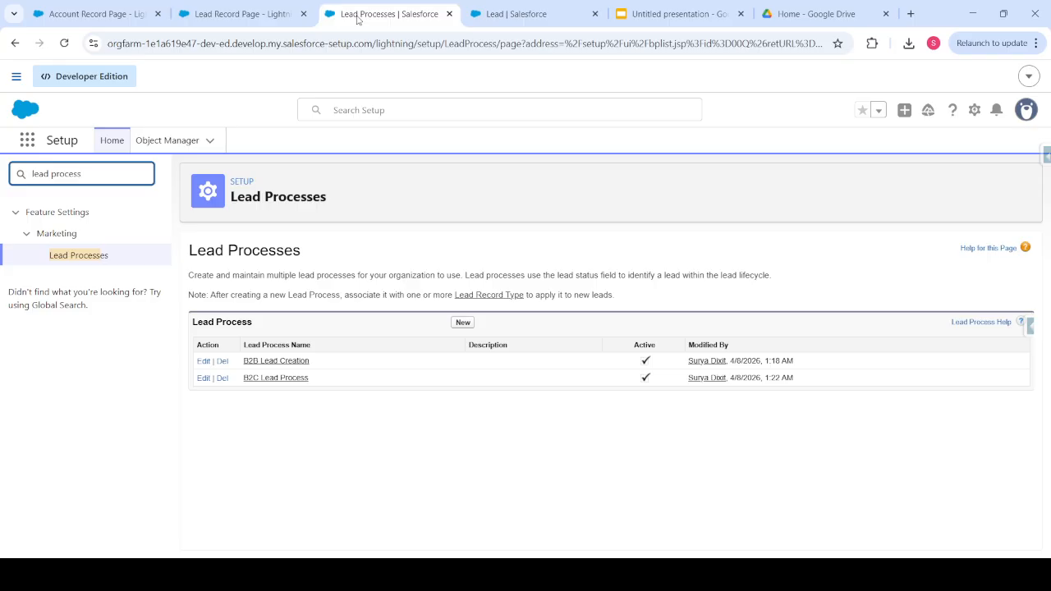